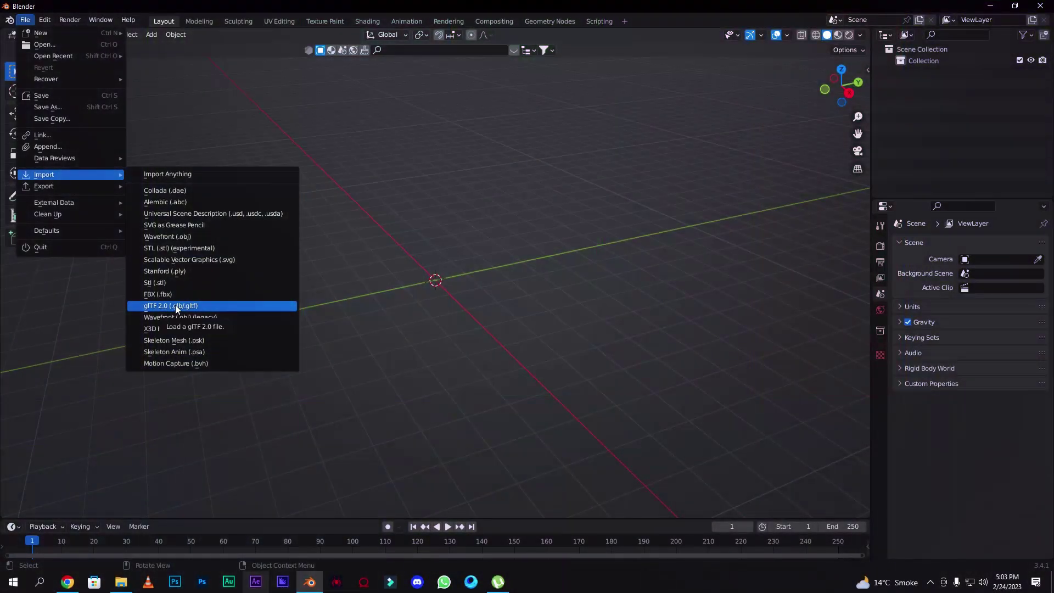
# Import the phone model scene.gltf as glTF 2.0 and scale it down to about 0.011.
pyautogui.click(176, 304)
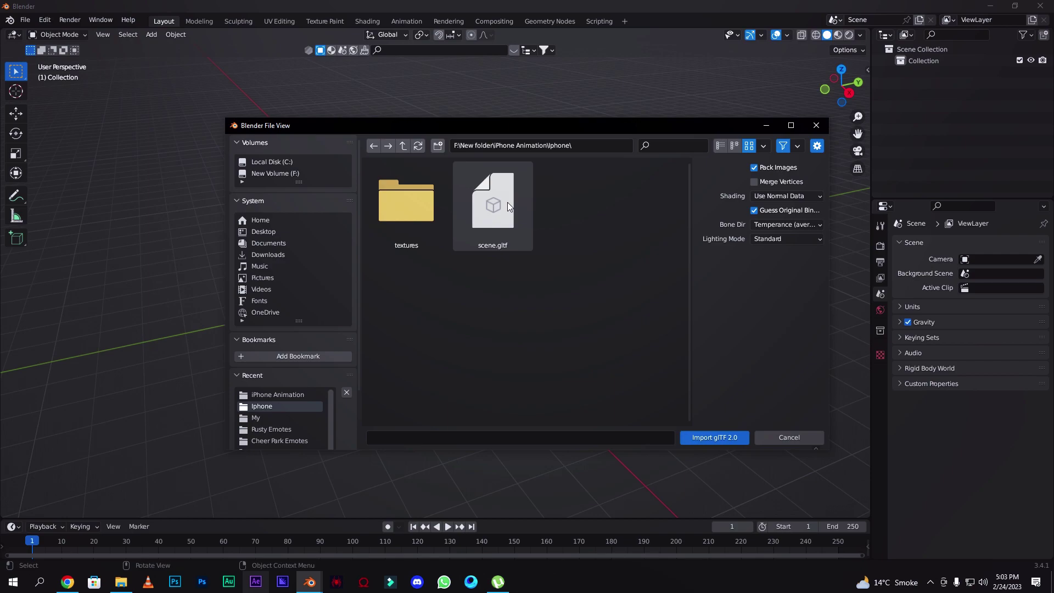
pyautogui.doubleClick(507, 202)
pyautogui.press('s')
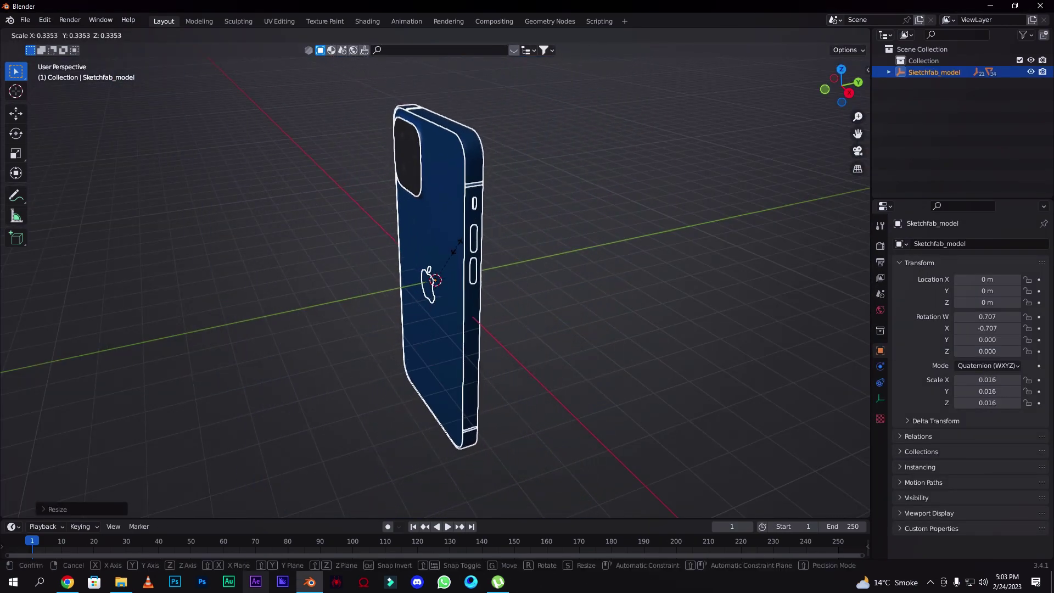
pyautogui.click(447, 264)
# From the right view, rotate the phone 90° about the X axis so it lies flat.
pyautogui.press('`')
pyautogui.click(584, 255)
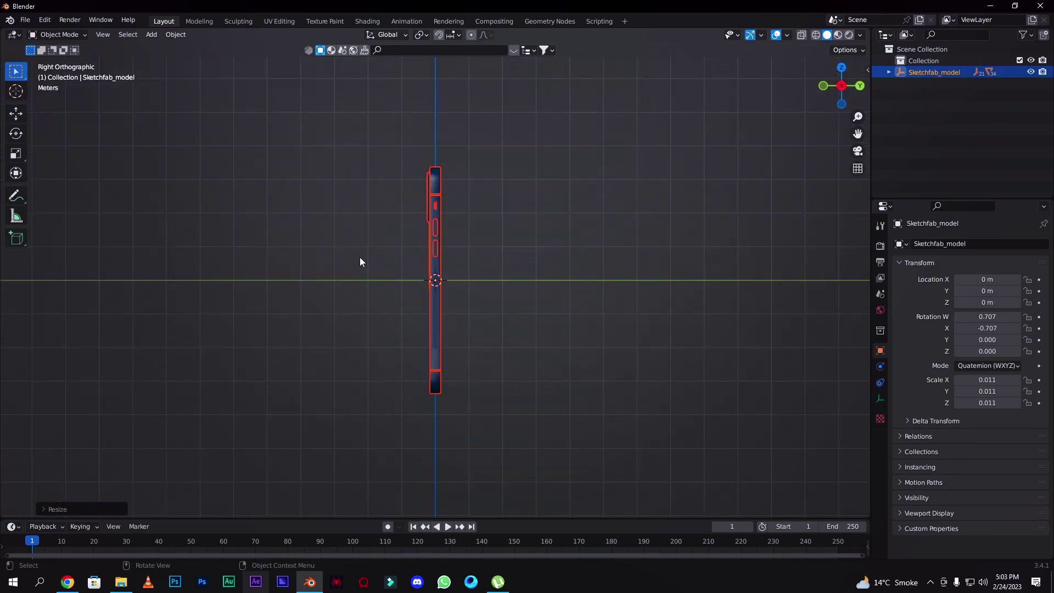
pyautogui.click(15, 137)
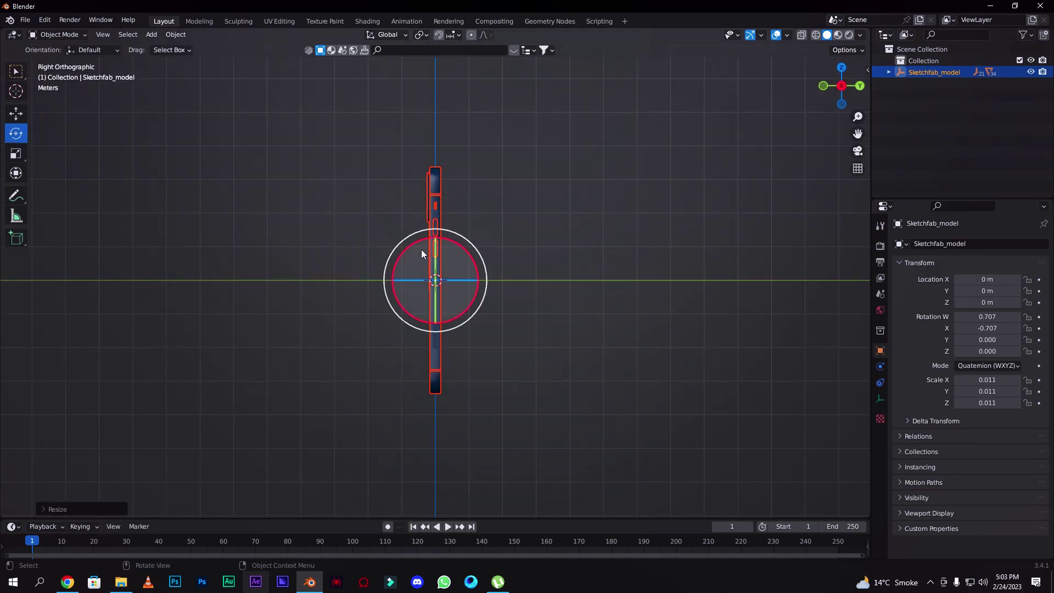
pyautogui.moveTo(423, 247); pyautogui.dragTo(380, 310)
pyautogui.write('90')
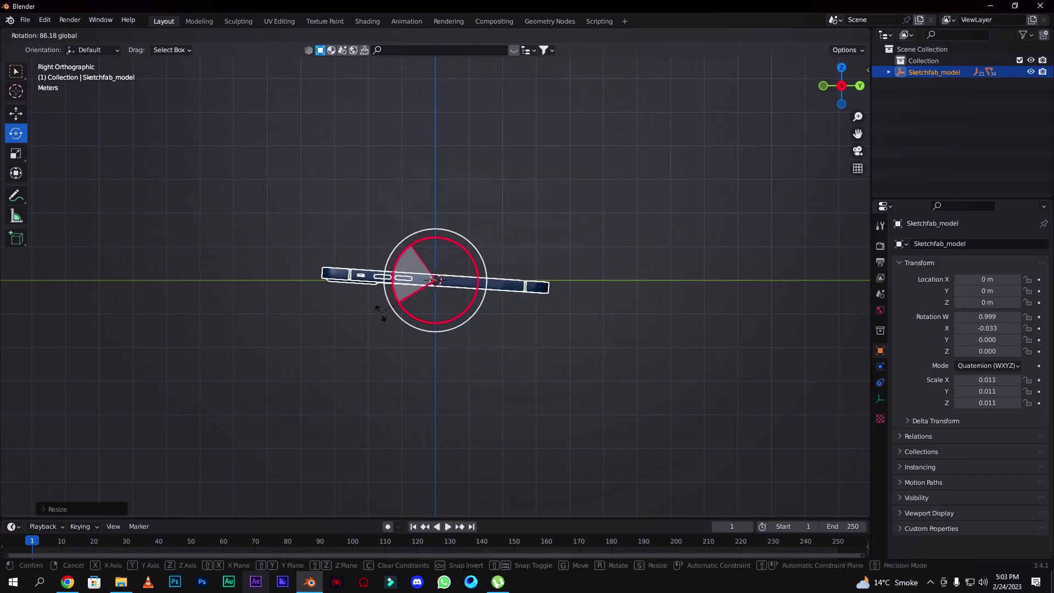
pyautogui.press('Return')
# Rotate the flat-lying phone 180° about the Z axis so its notch end points the opposite way.
pyautogui.press('`')
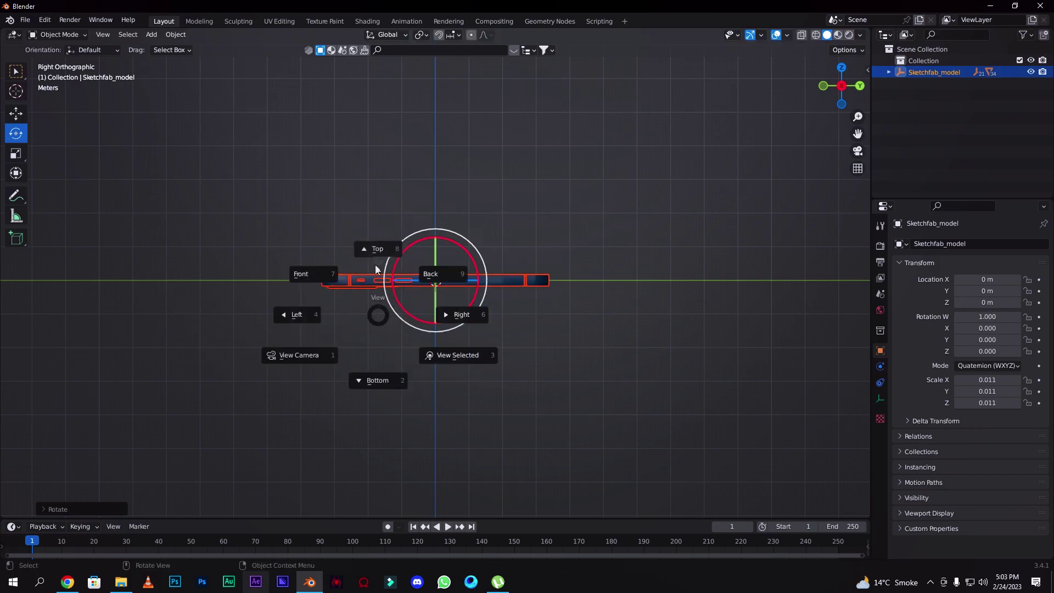
pyautogui.click(431, 264)
pyautogui.moveTo(480, 264); pyautogui.dragTo(478, 277)
pyautogui.write('180')
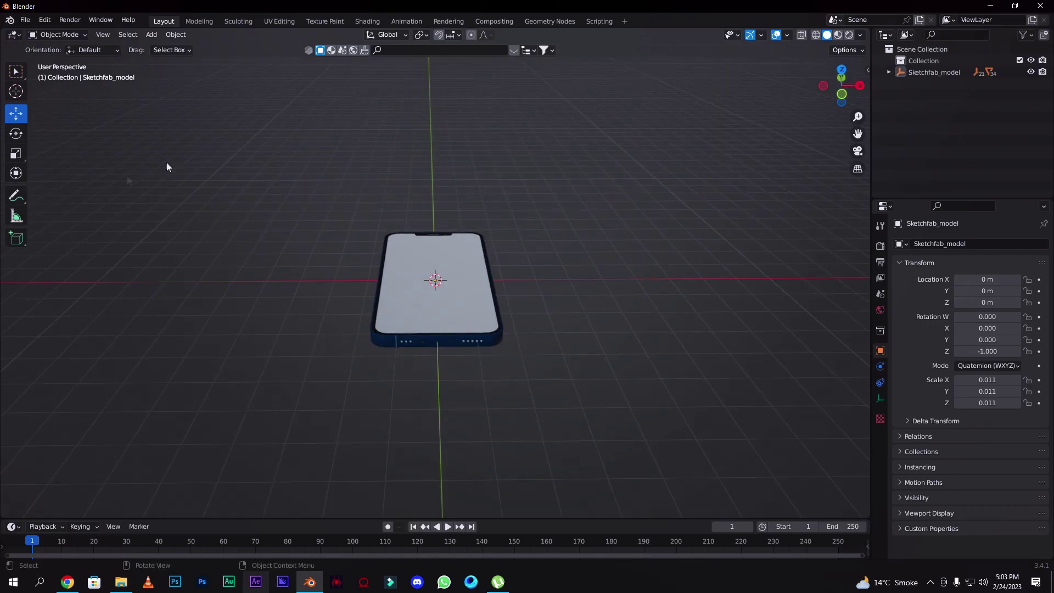
# Try moving only the phone's screen along the X axis, and undo the move.
pyautogui.click(406, 305)
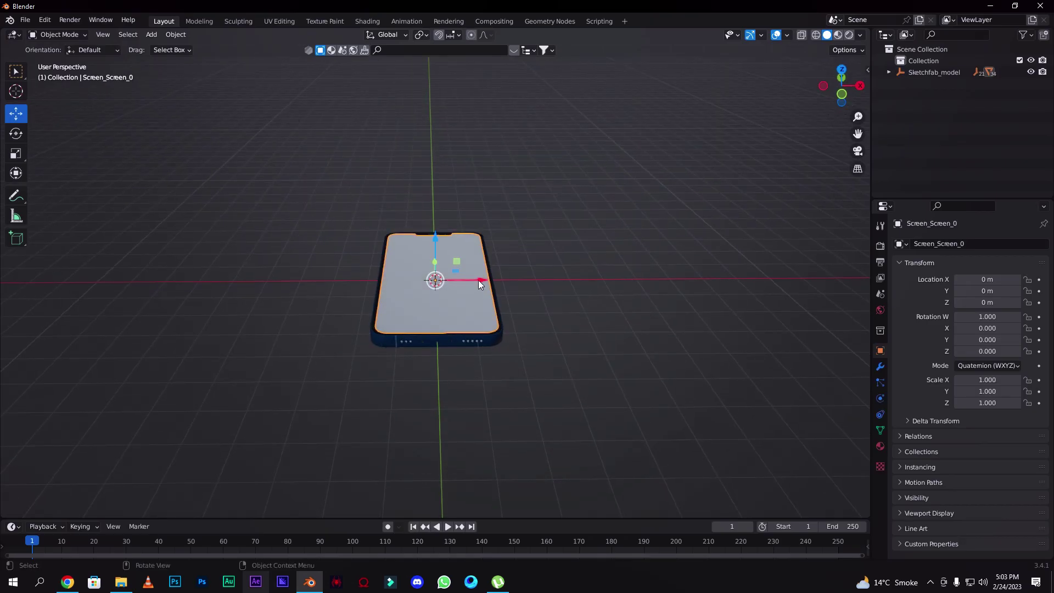
pyautogui.moveTo(479, 280); pyautogui.dragTo(545, 285)
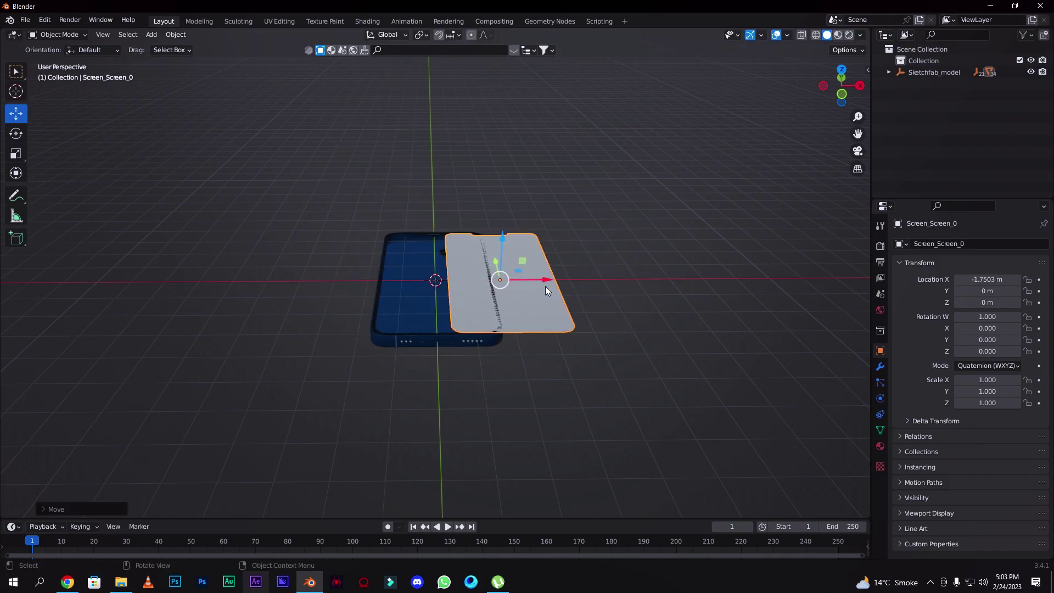
pyautogui.hotkey('ctrl', 'z')
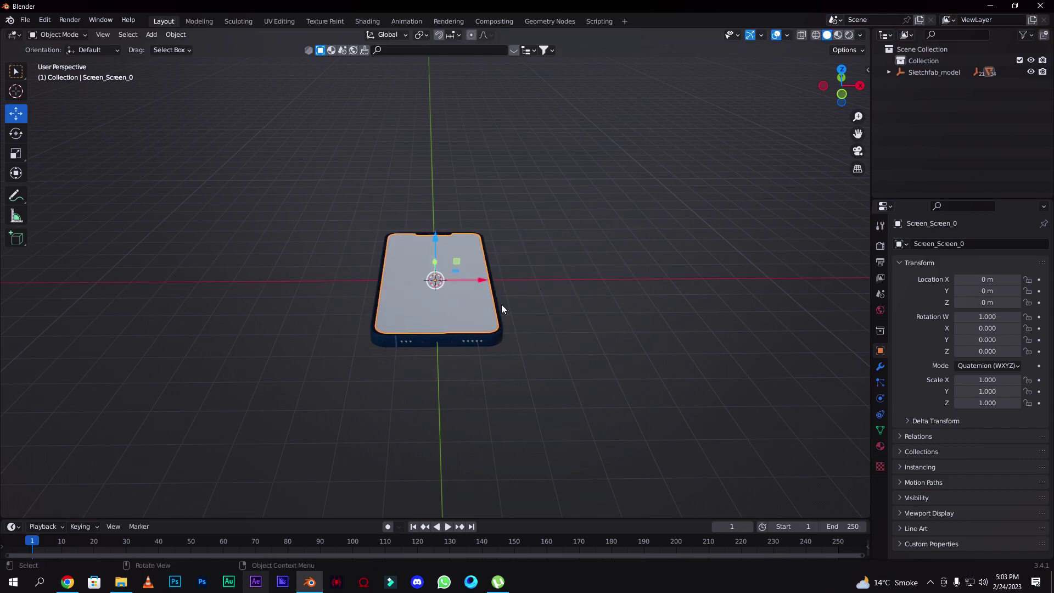
# Add a Plain Axes empty at the phone's centre and scale it up to about 16.7.
pyautogui.hotkey('shift', 'a')
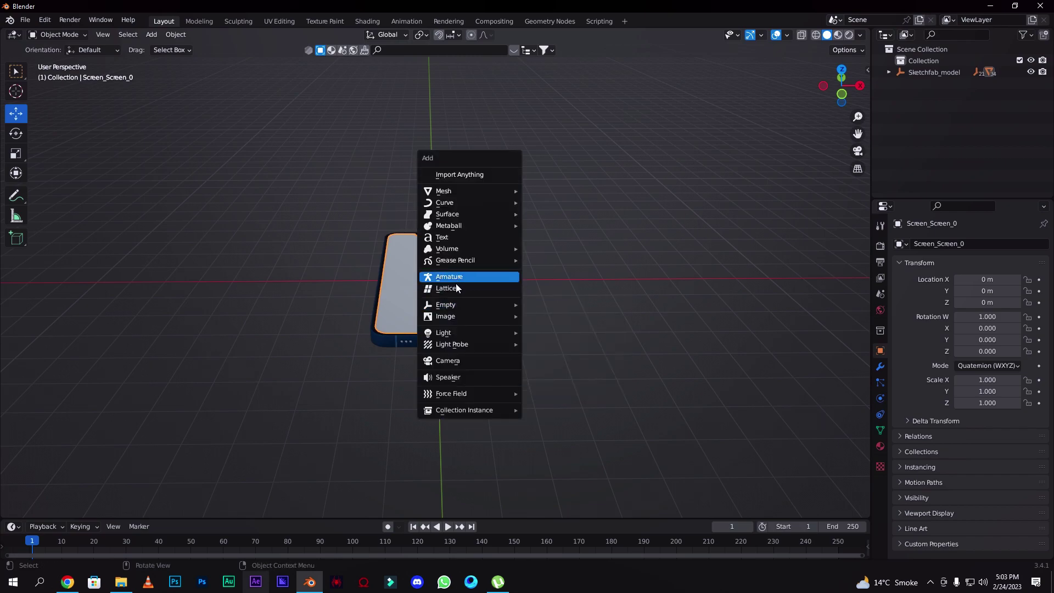
pyautogui.moveTo(447, 308)
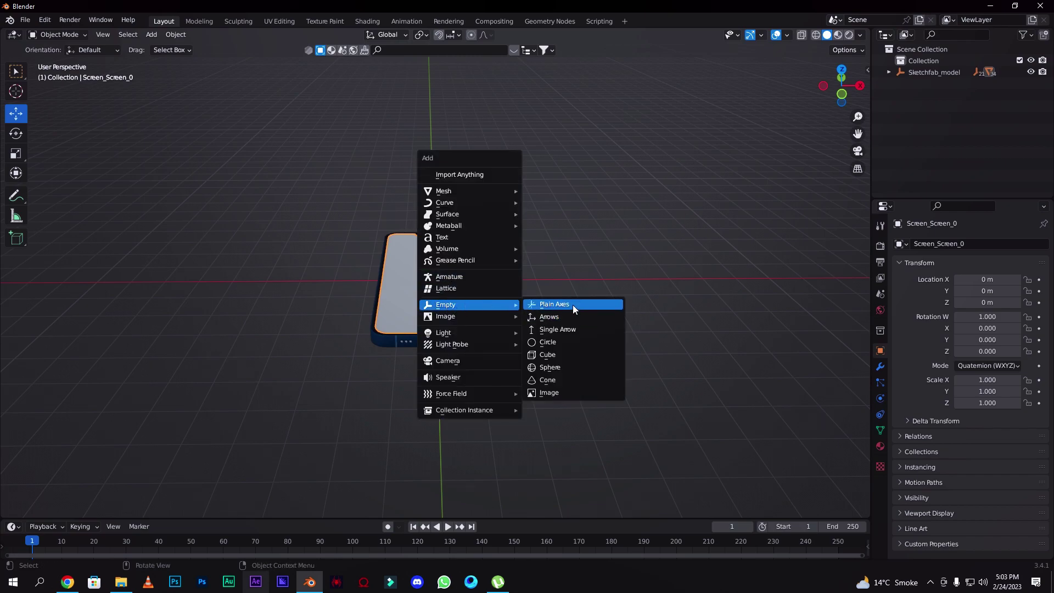
pyautogui.click(573, 306)
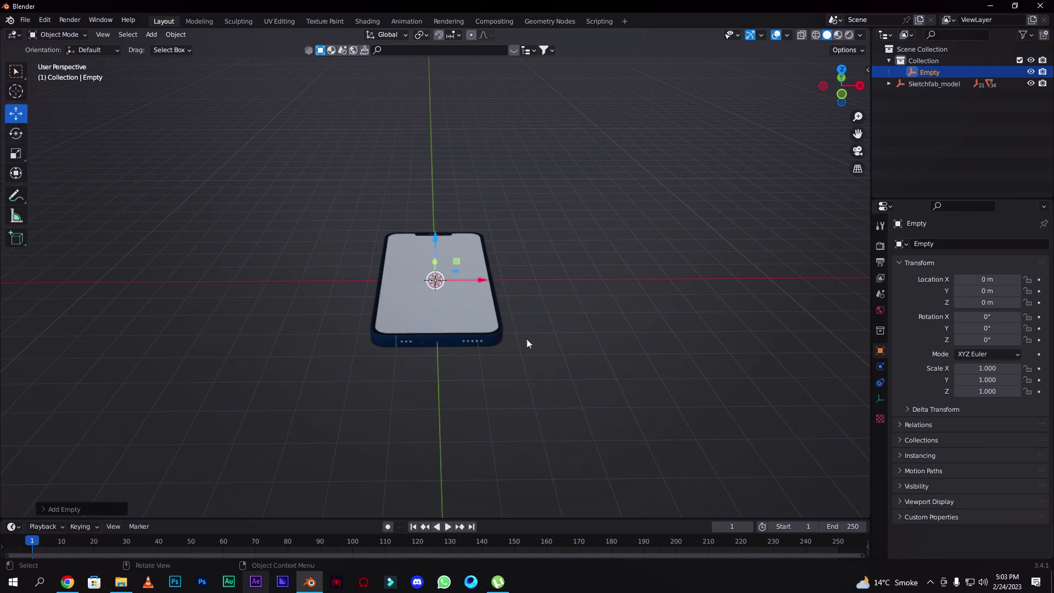
pyautogui.press('s')
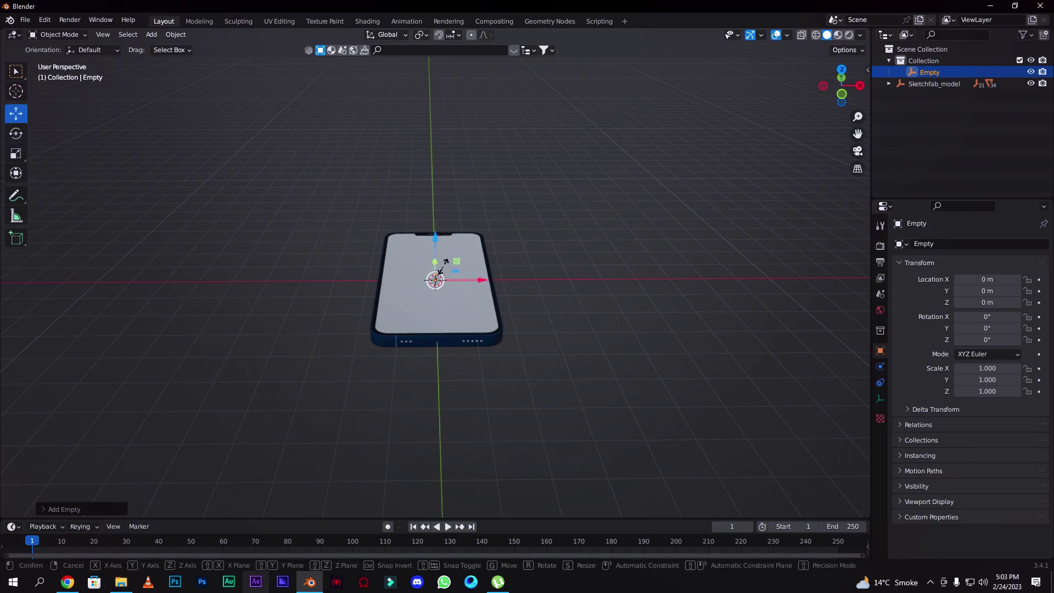
pyautogui.click(648, 133)
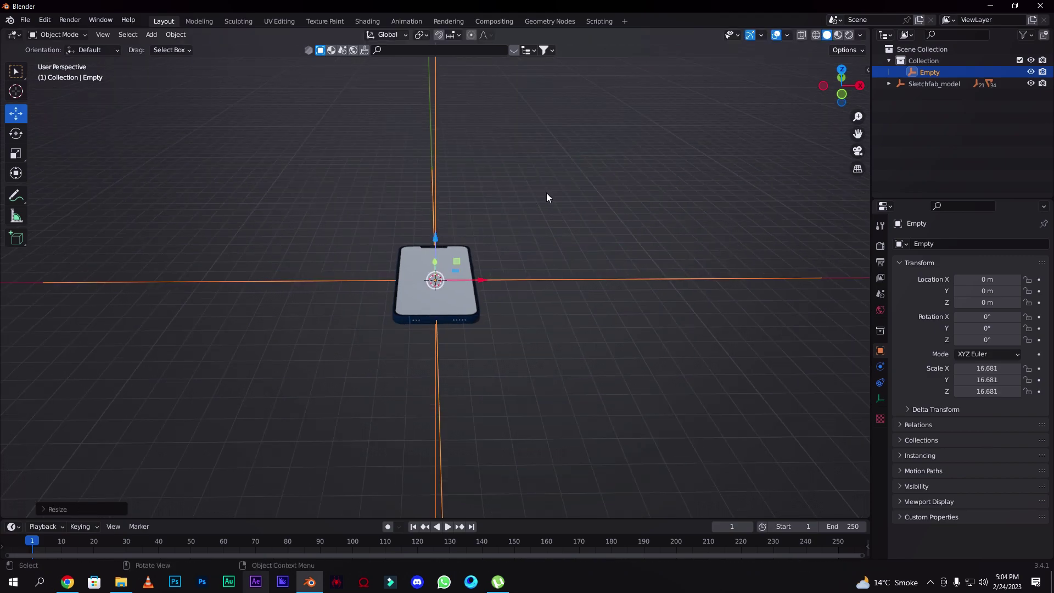
# Parent all phone parts to the empty with Object (Keep Transform), and test the link by moving the empty along X.
pyautogui.press('a')
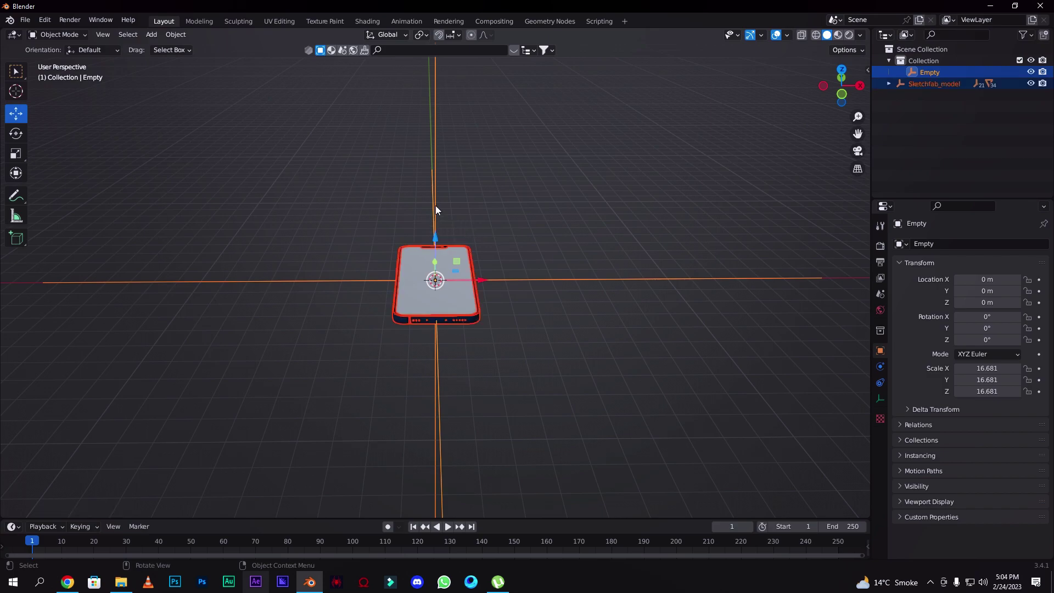
pyautogui.hotkey('ctrl', 'p')
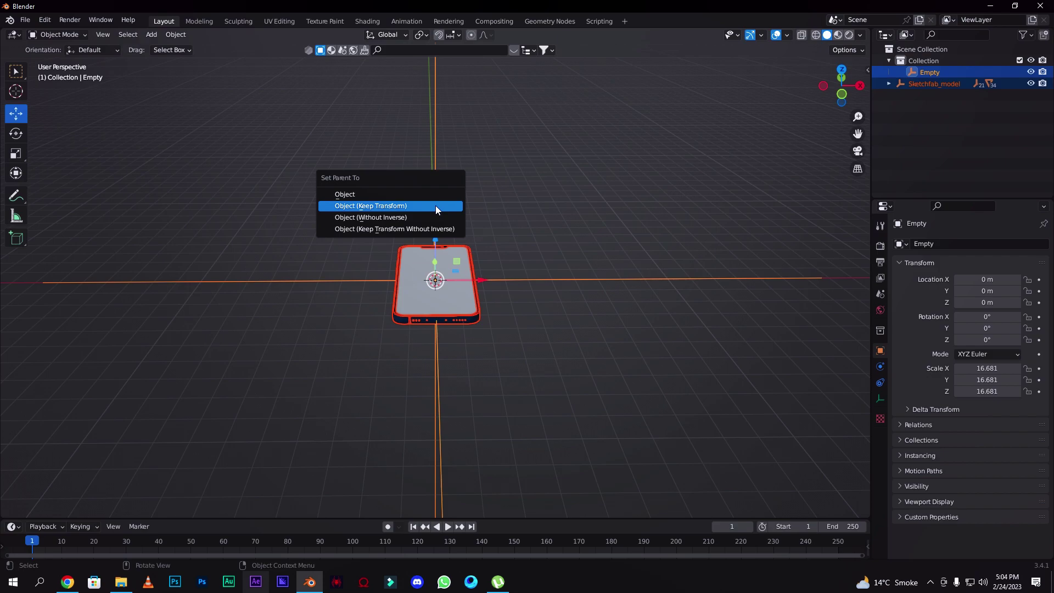
pyautogui.click(436, 205)
pyautogui.click(519, 236)
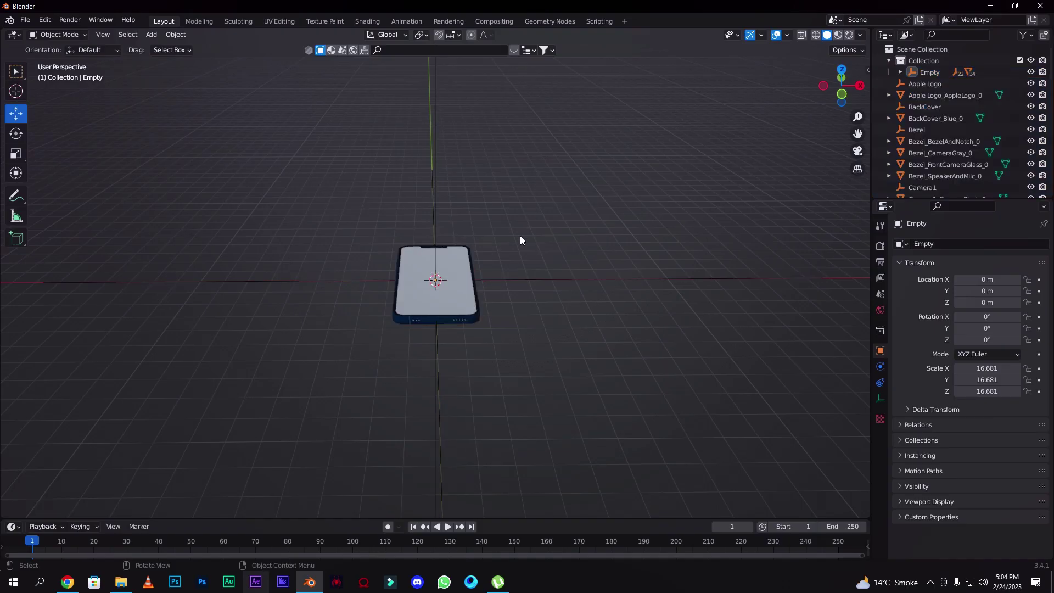
pyautogui.click(434, 220)
pyautogui.moveTo(482, 280); pyautogui.dragTo(400, 280)
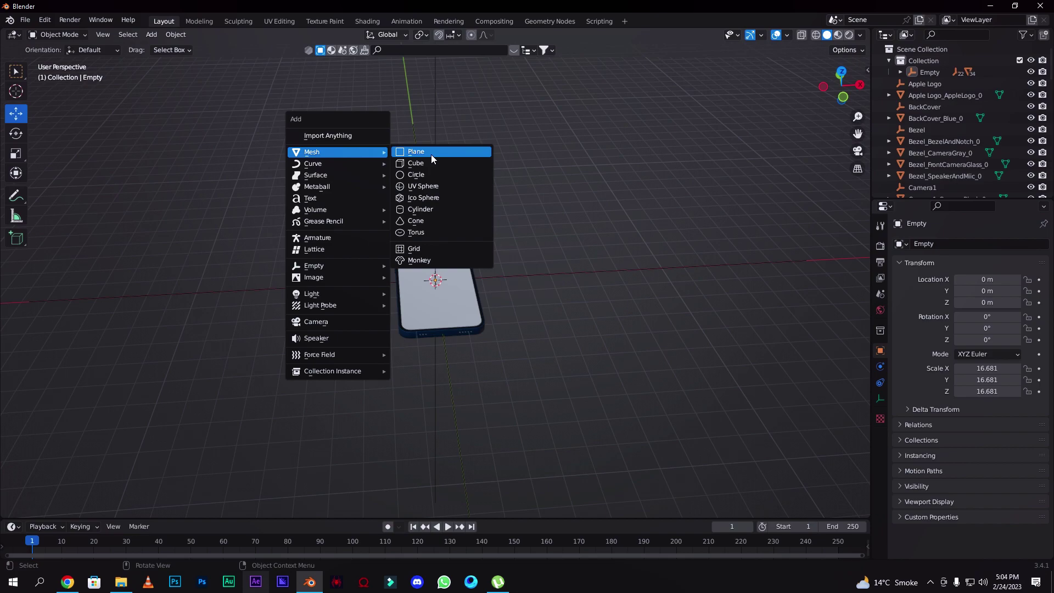
# Add a plane mesh under the phone and enlarge it to a scale of about -67.7 as a floor.
pyautogui.click(430, 154)
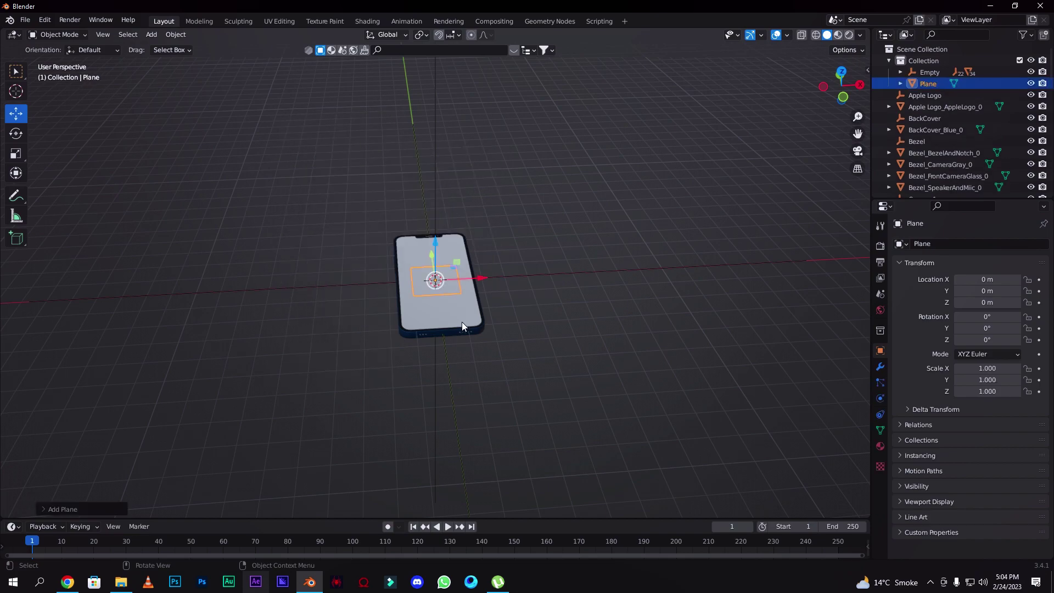
pyautogui.press('s')
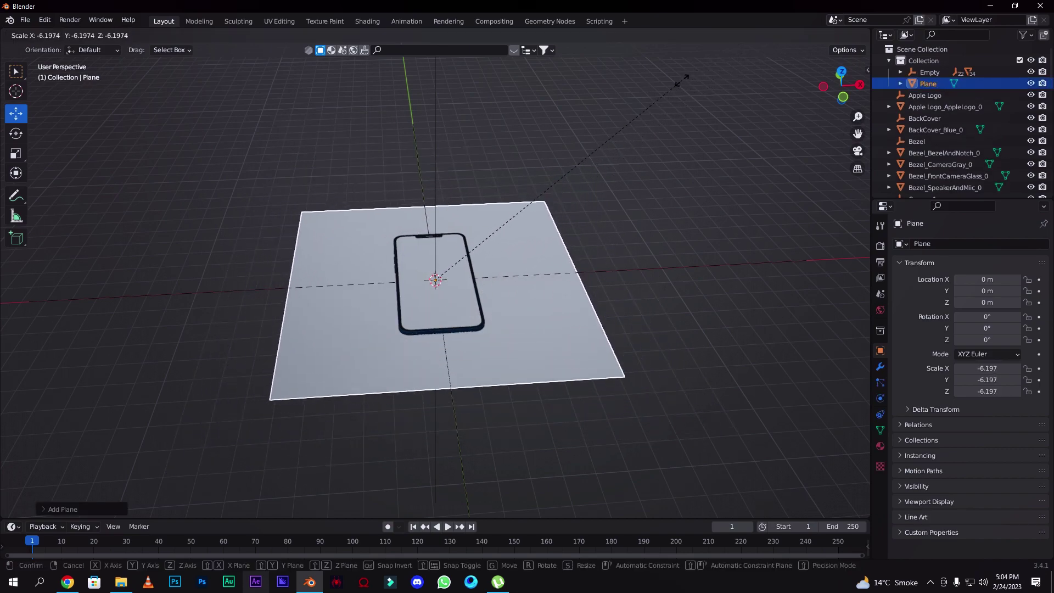
pyautogui.click(564, 154)
pyautogui.scroll(-5, 564, 154)
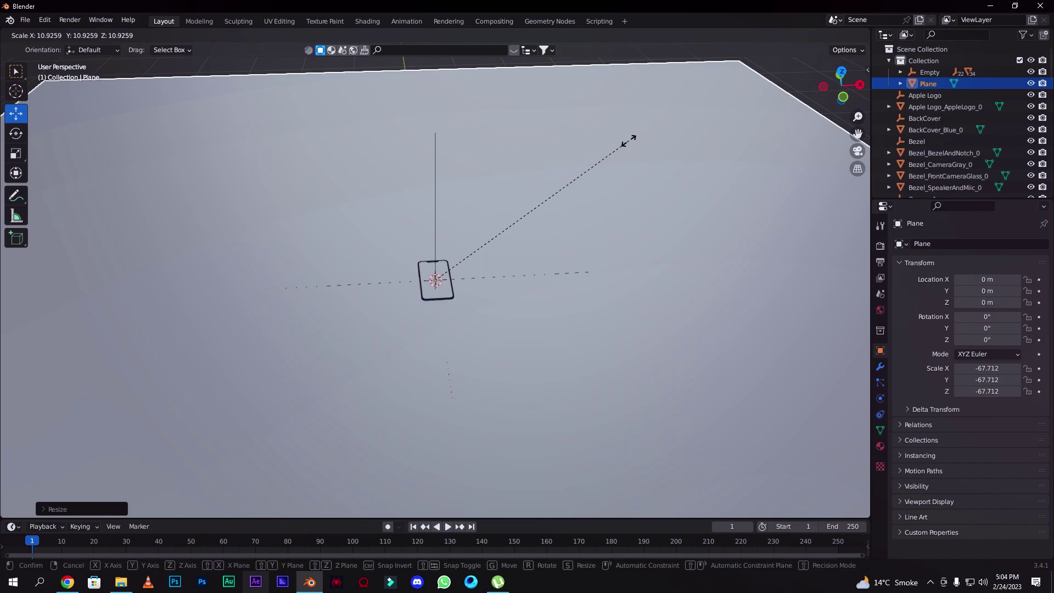
pyautogui.click(633, 136)
pyautogui.scroll(5, 526, 188)
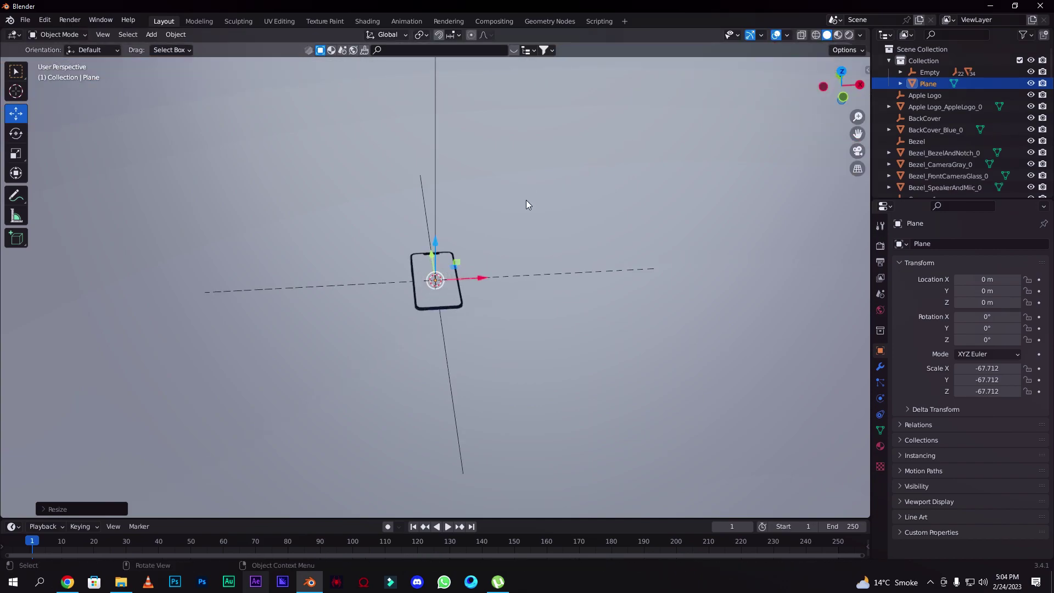
# Import the animated character Tut Hip Hop Dance.fbx from the iPhone Animation folder.
pyautogui.moveTo(823, 86)
pyautogui.mouseDown()
pyautogui.moveTo(824, 67)
pyautogui.moveTo(823, 79)
pyautogui.mouseUp()
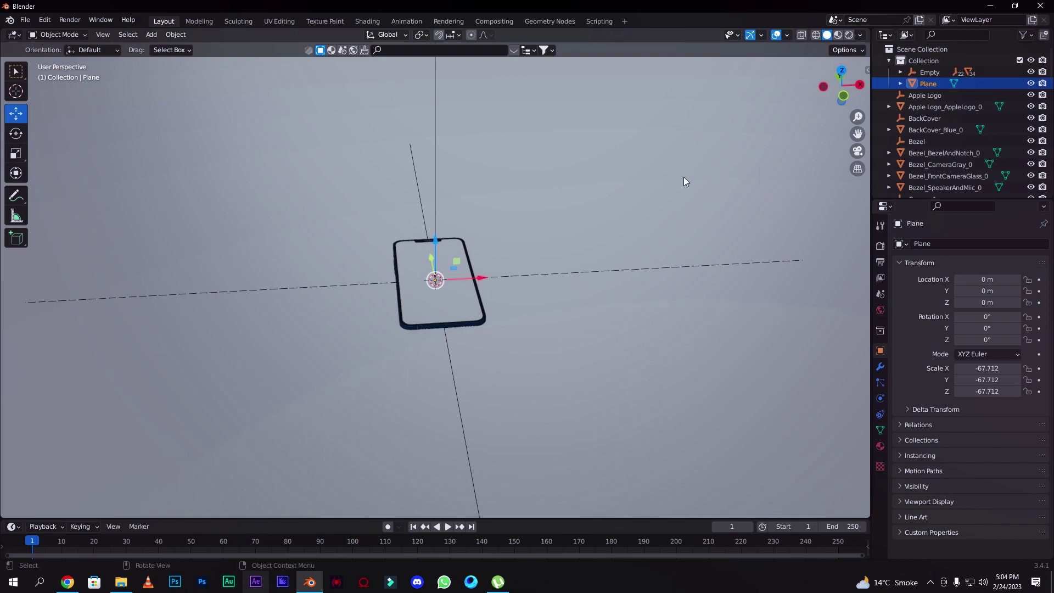
pyautogui.scroll(-6, 623, 183)
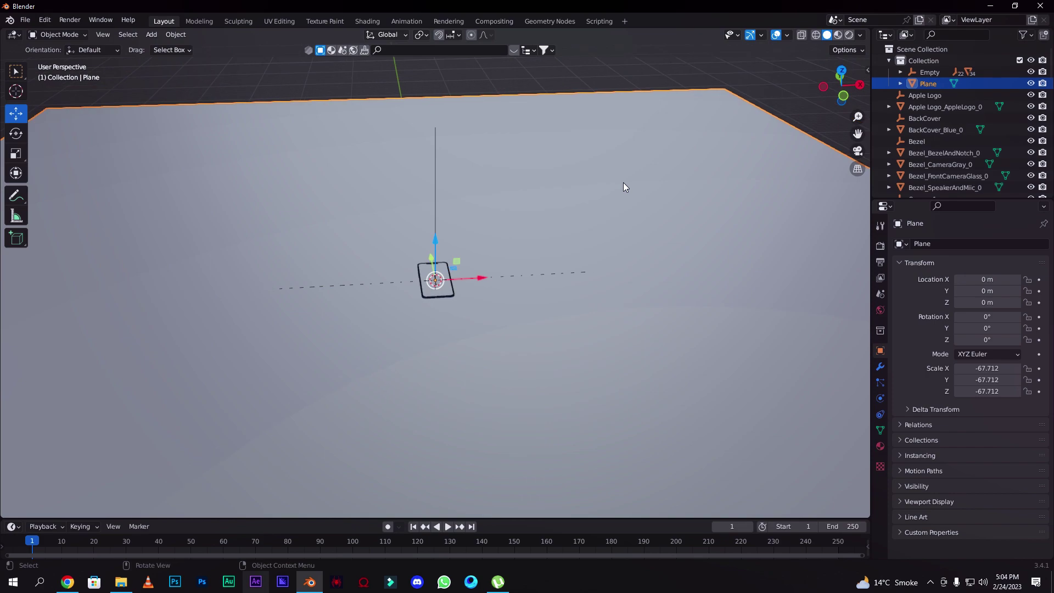
pyautogui.moveTo(703, 137); pyautogui.dragTo(459, 212, button='middle')
pyautogui.scroll(2, 458, 212)
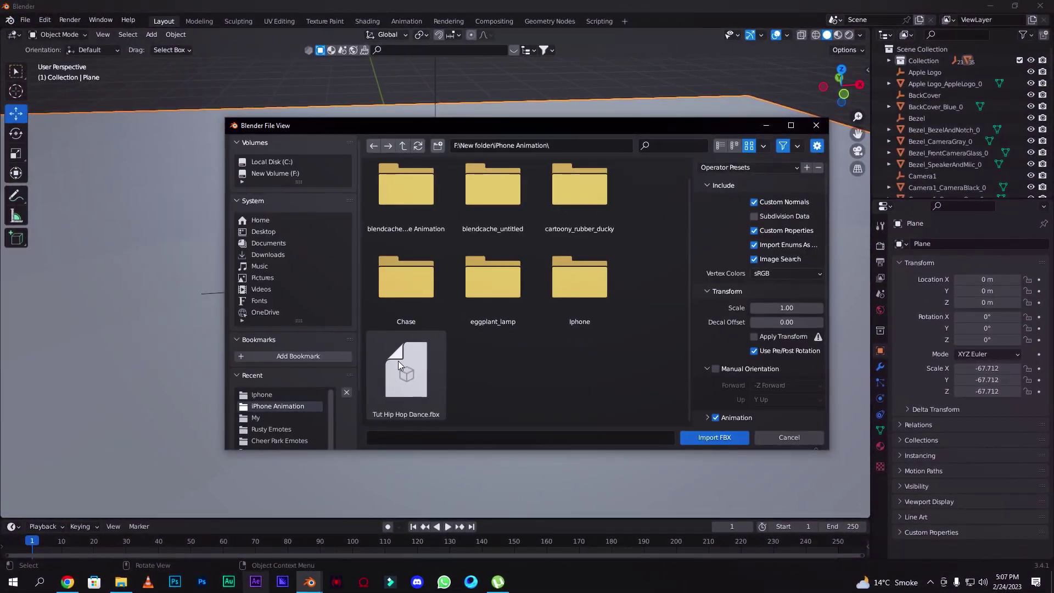
pyautogui.doubleClick(397, 361)
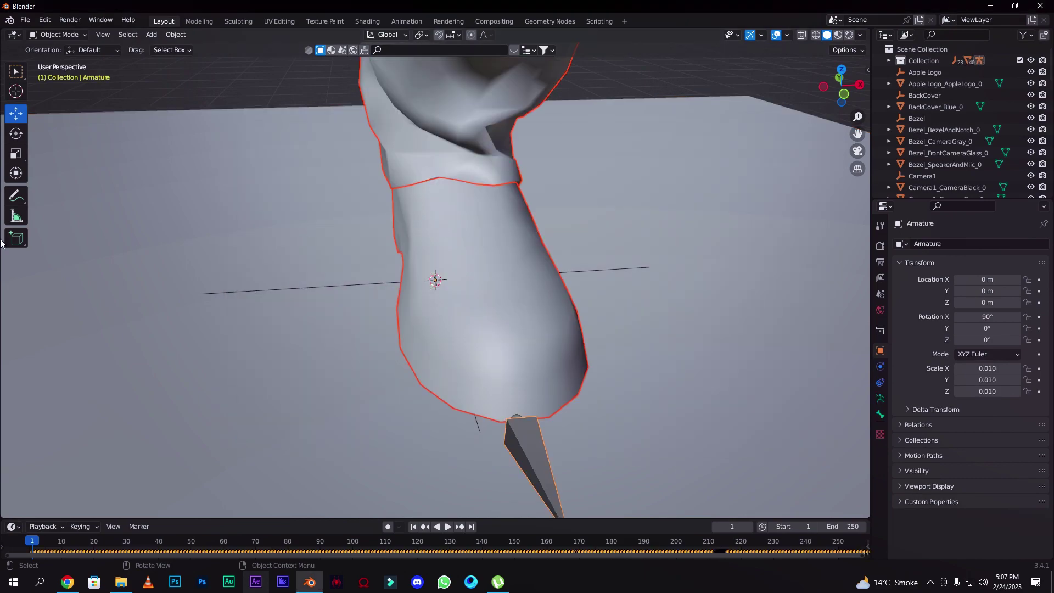
# Scale the dancing character's armature down to about 0.000182 so it fits on the phone.
pyautogui.press('s')
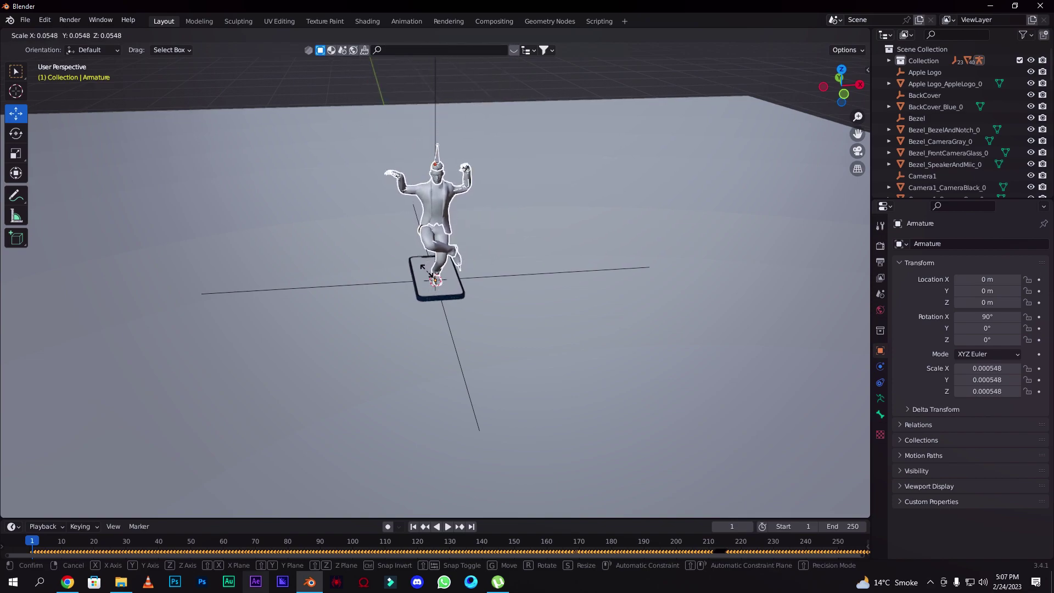
pyautogui.click(426, 265)
pyautogui.scroll(5, 483, 179)
pyautogui.press('s')
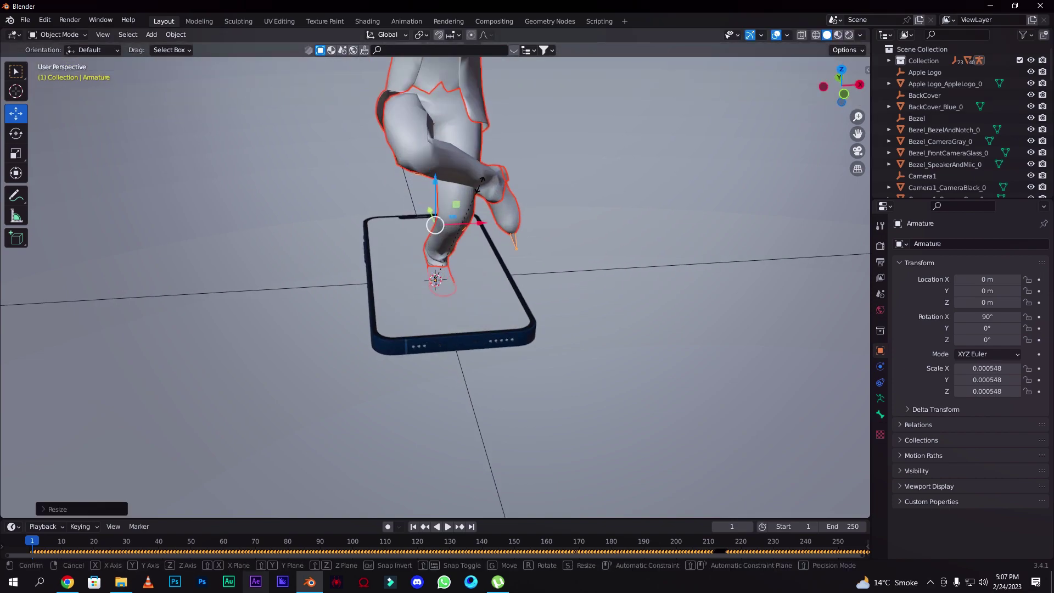
pyautogui.click(448, 240)
pyautogui.press('`')
pyautogui.click(434, 211)
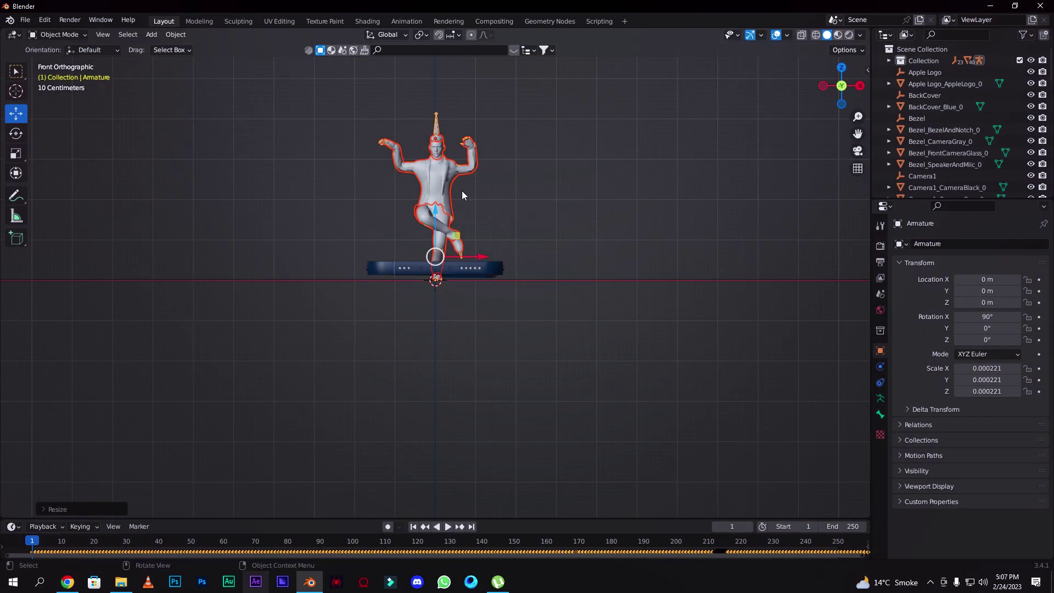
pyautogui.press('s')
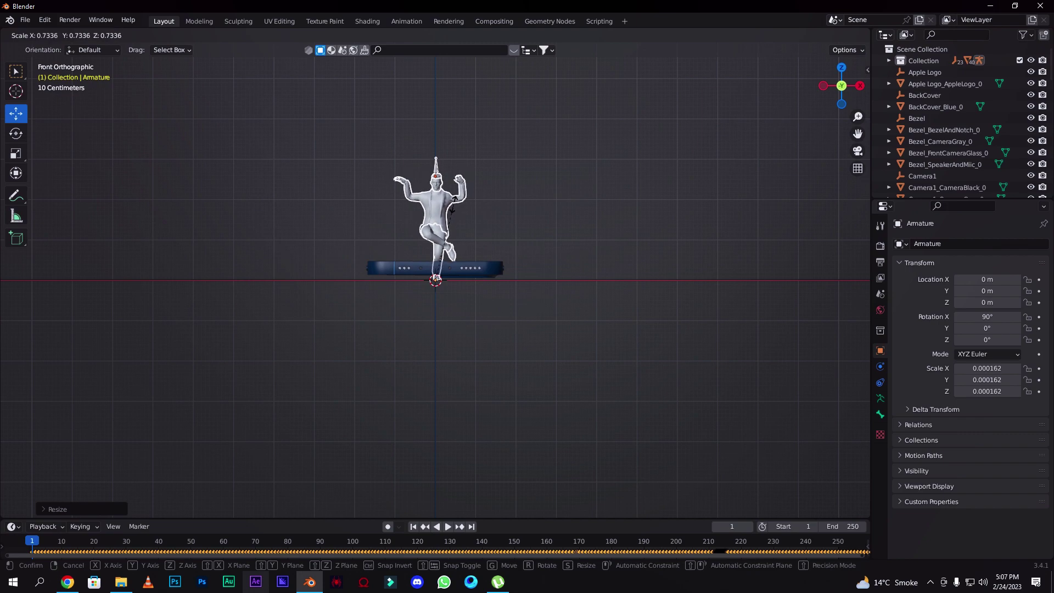
pyautogui.click(458, 202)
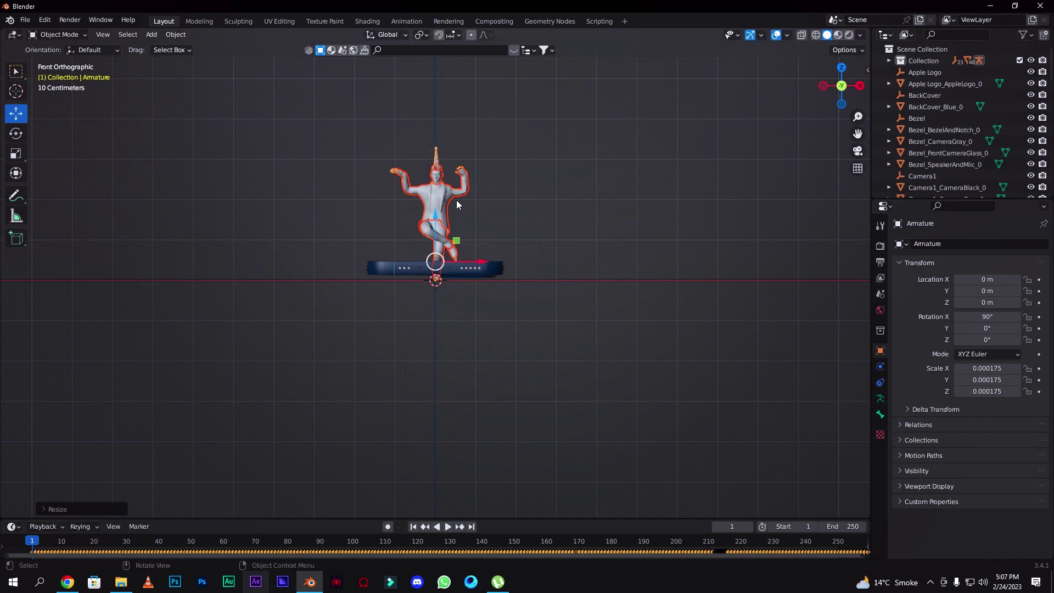
pyautogui.press('s')
pyautogui.click(458, 198)
# Move the armature to about X 0.014 m, Y -0.925 m on the phone, and shift its dance keyframes earlier on the timeline.
pyautogui.moveTo(842, 104); pyautogui.dragTo(860, 133)
pyautogui.press('`')
pyautogui.click(452, 206)
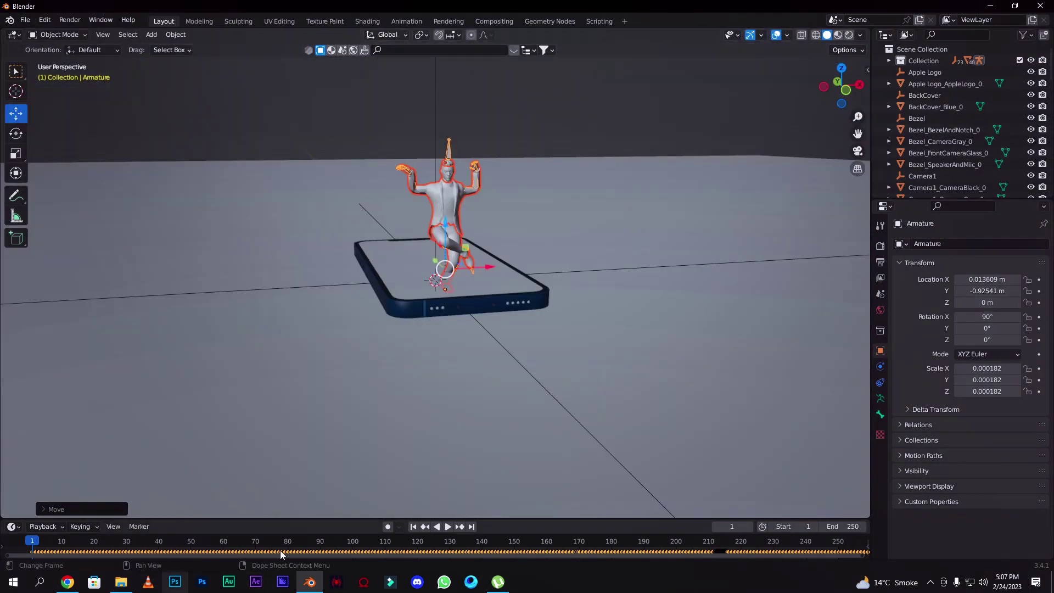
pyautogui.press('g')
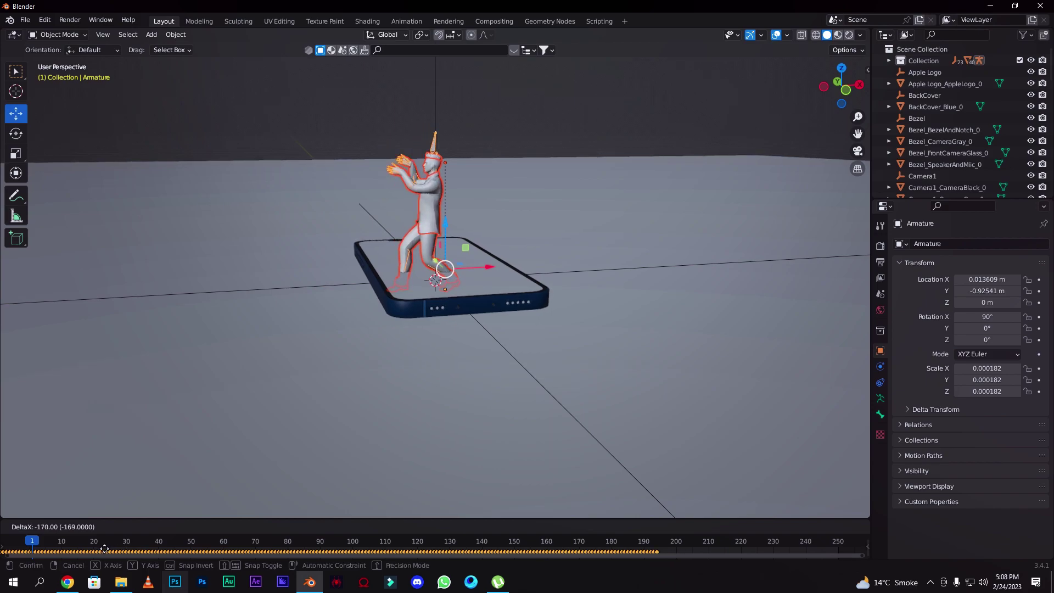
pyautogui.click(149, 552)
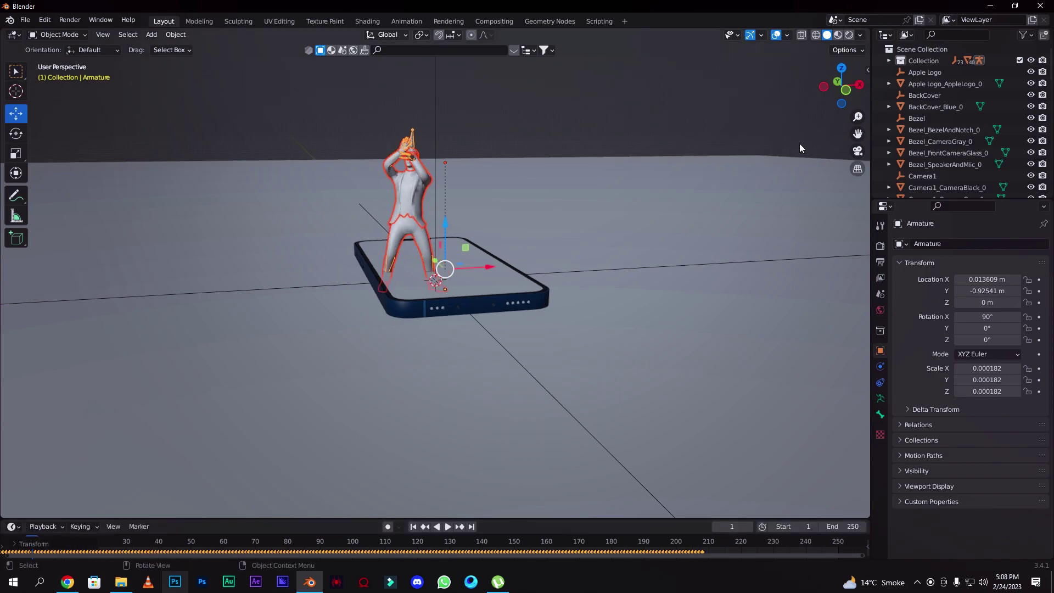
# Shift the armature's dance keyframes slightly earlier on the timeline, then play the animation to check the timing.
pyautogui.moveTo(825, 86); pyautogui.dragTo(852, 130)
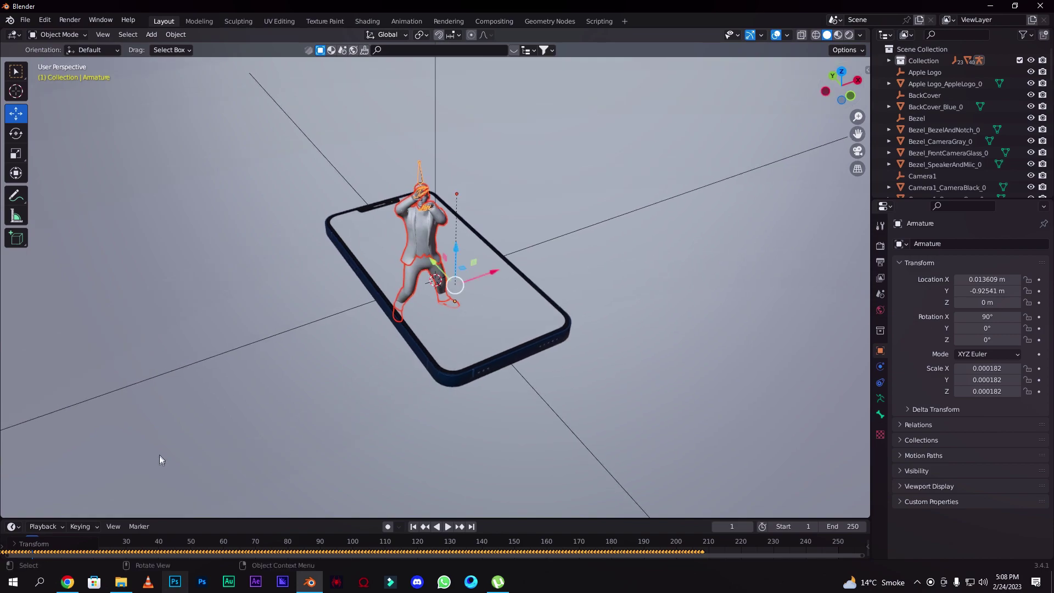
pyautogui.press('g')
pyautogui.click(405, 551)
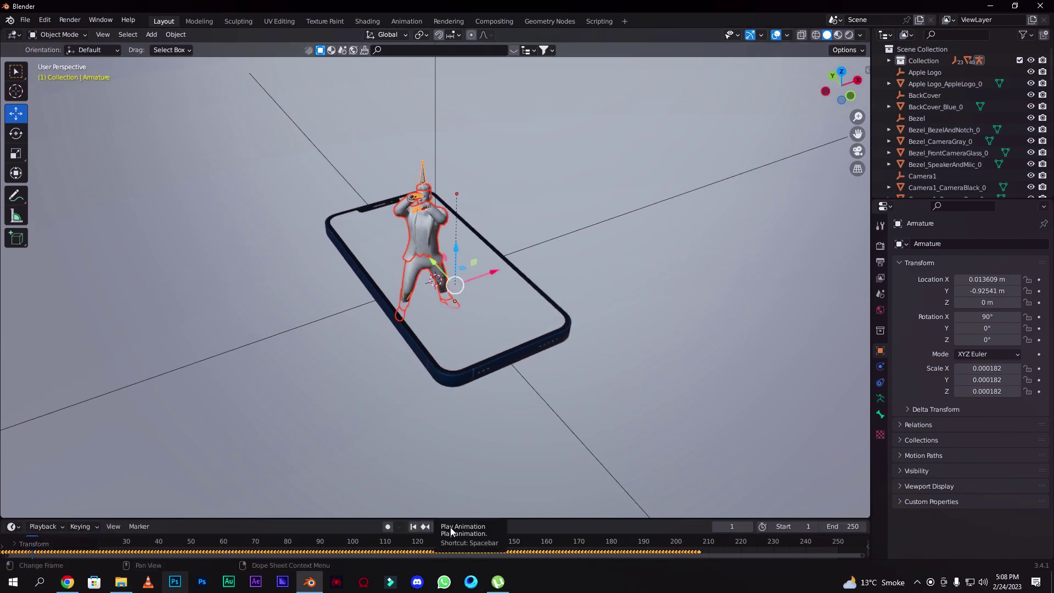
pyautogui.click(448, 527)
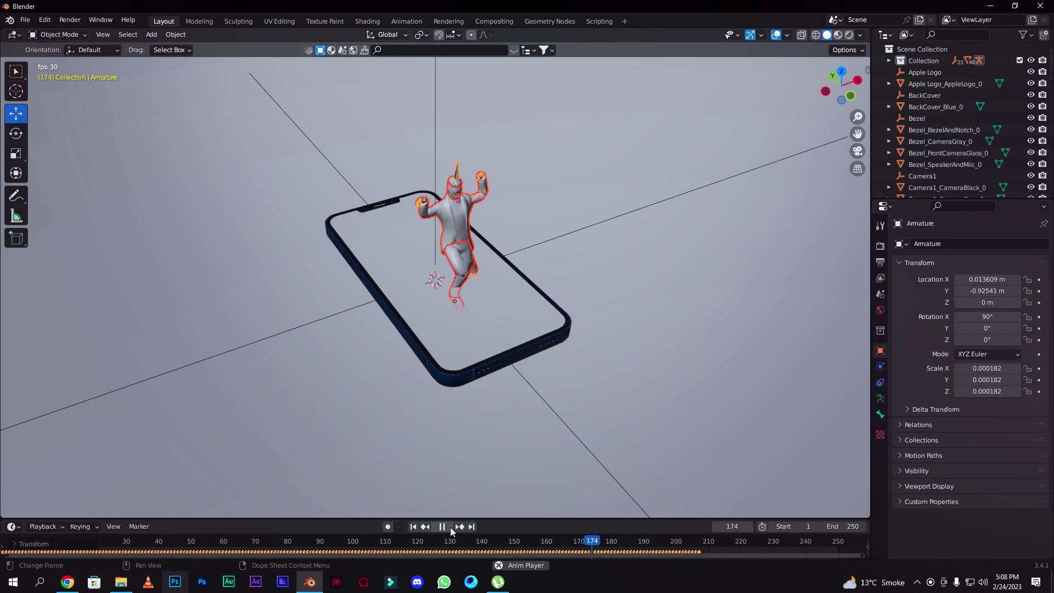
pyautogui.moveTo(549, 532); pyautogui.dragTo(478, 534)
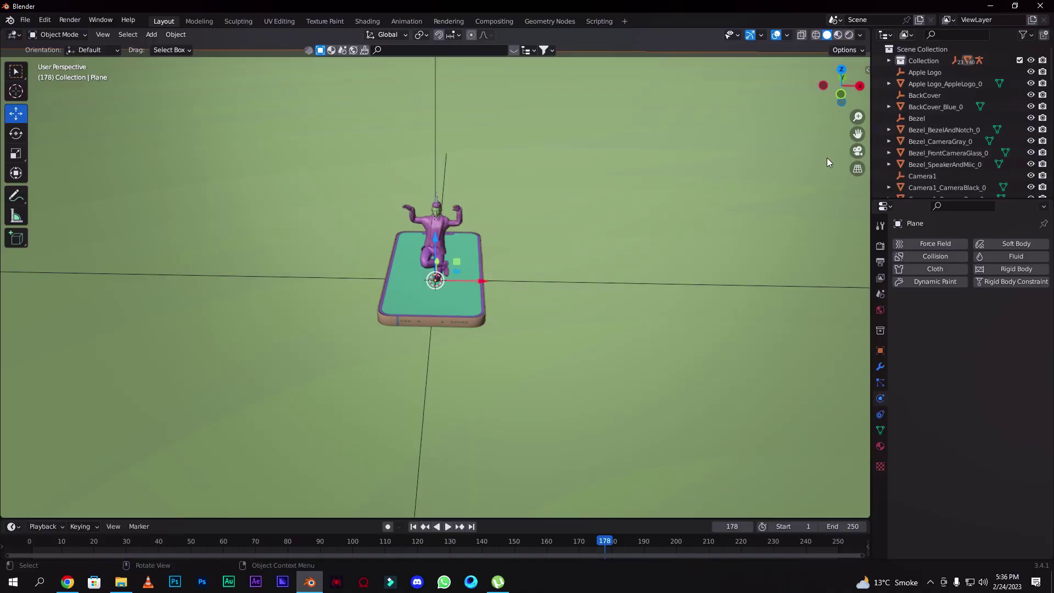
# Make the phone's screen mesh a Dynamic Paint canvas and set its surface type to Waves.
pyautogui.moveTo(857, 133)
pyautogui.mouseDown()
pyautogui.moveTo(870, 125)
pyautogui.moveTo(852, 144)
pyautogui.mouseUp()
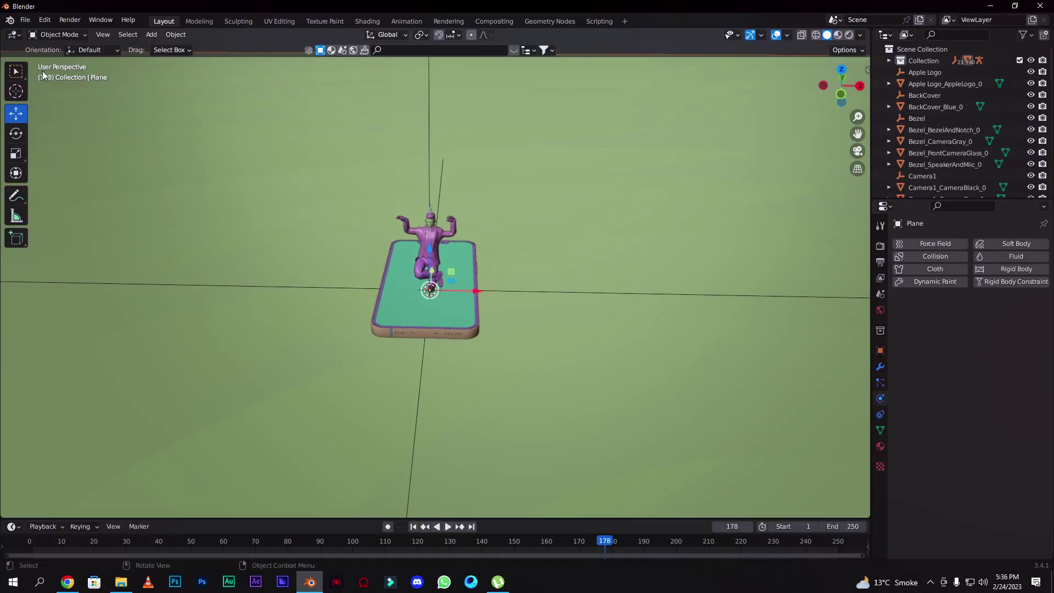
pyautogui.click(424, 316)
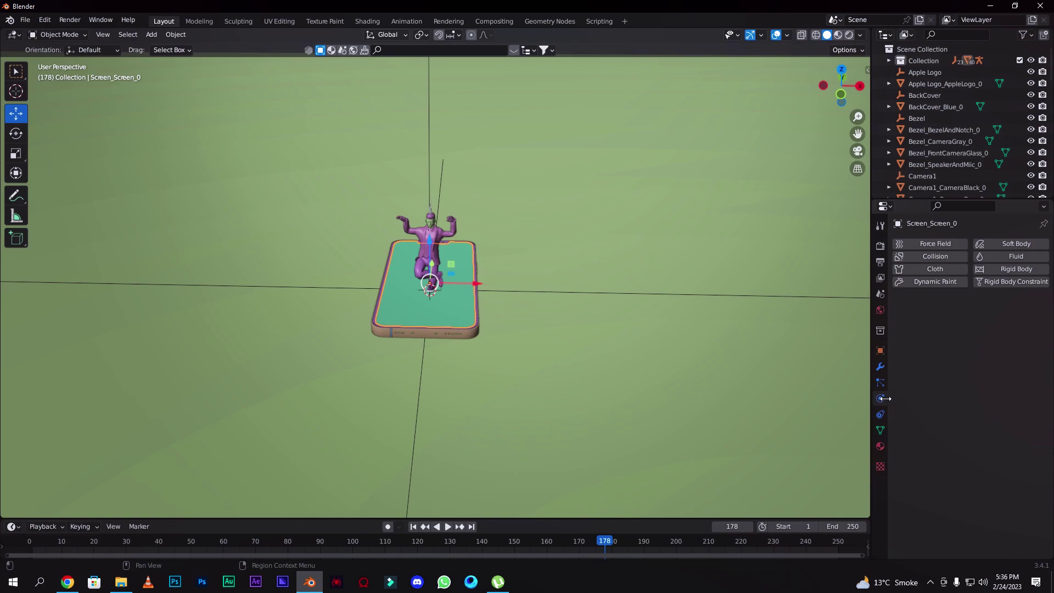
pyautogui.click(934, 282)
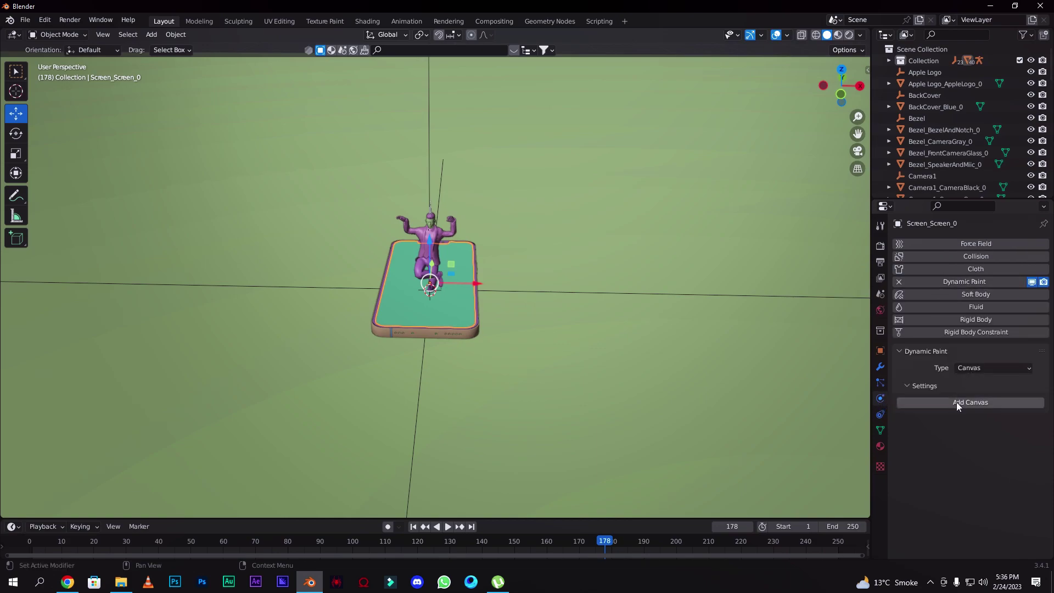
pyautogui.click(960, 402)
pyautogui.scroll(-3, 950, 486)
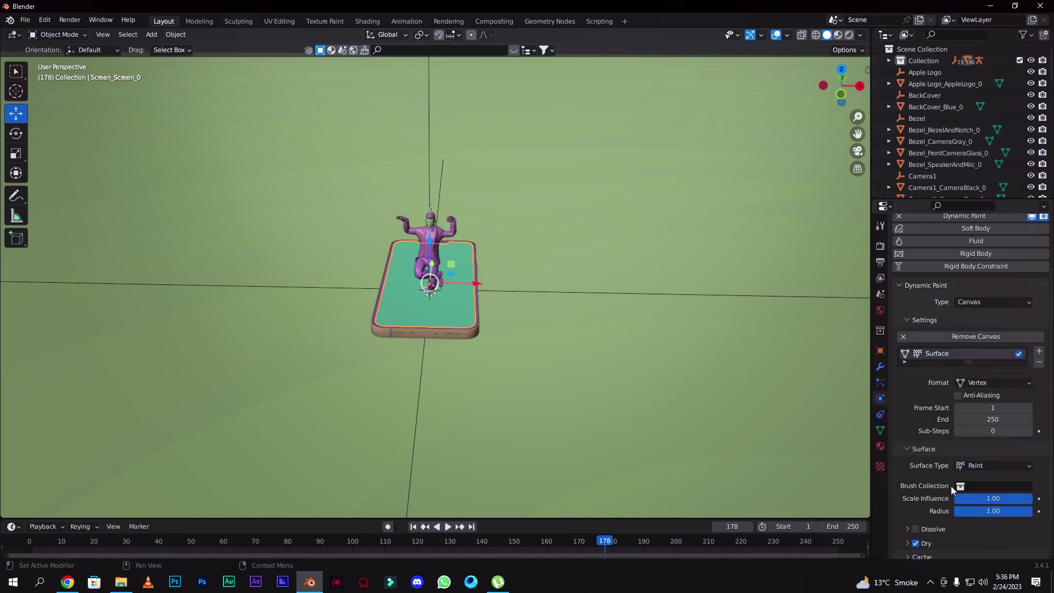
pyautogui.click(990, 466)
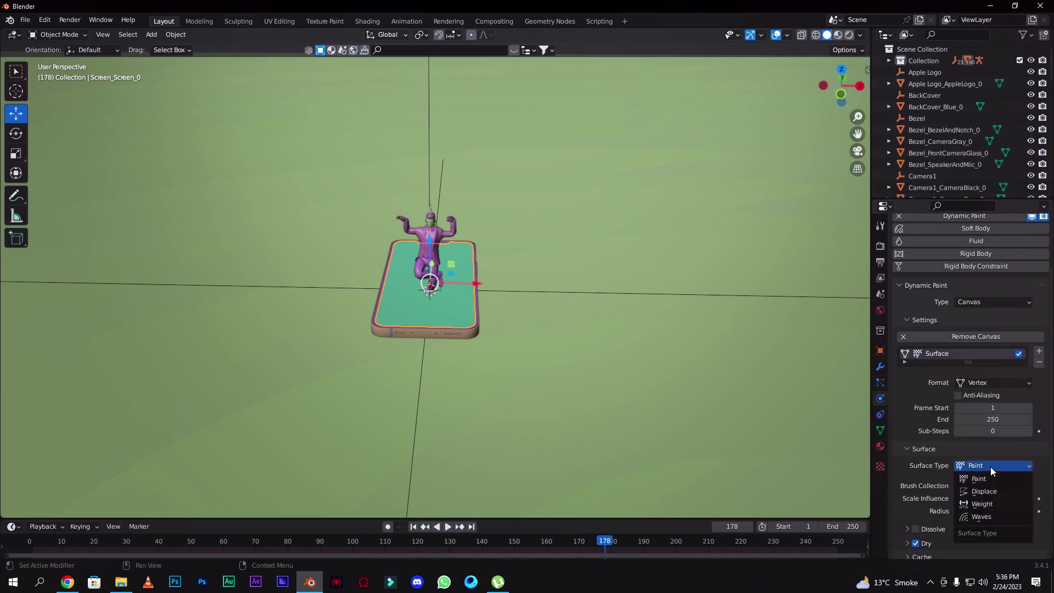
pyautogui.click(979, 517)
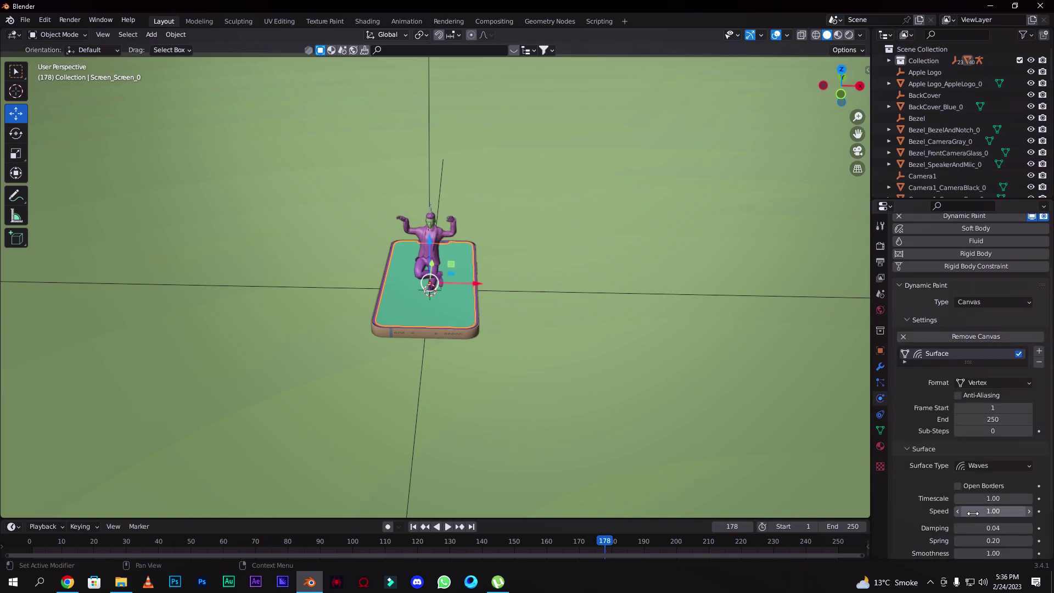
# Add Dynamic Paint to the character's pants mesh with the type set to Brush, and create the brush.
pyautogui.click(421, 277)
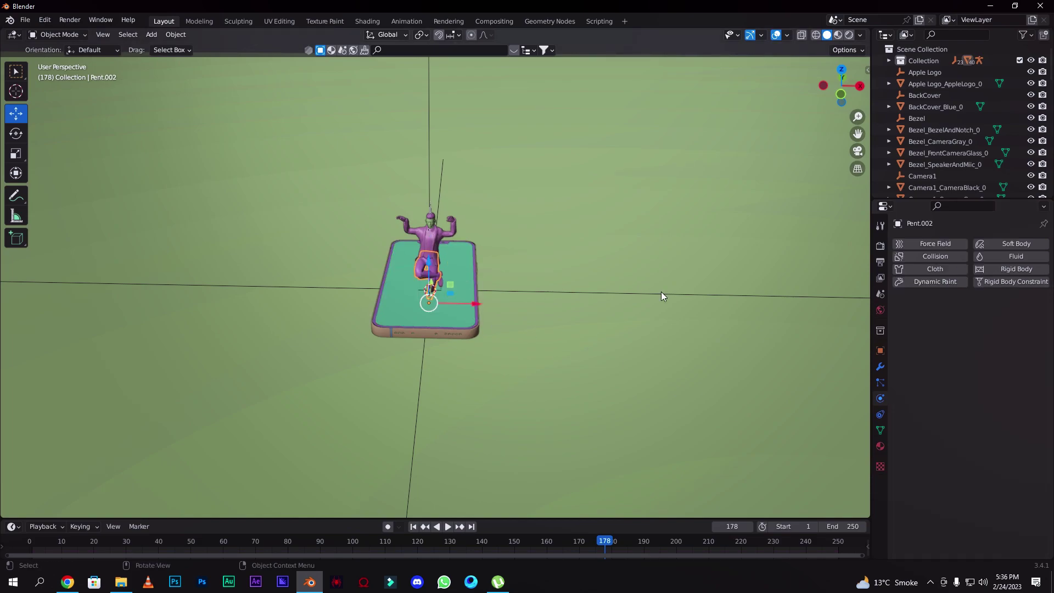
pyautogui.click(935, 282)
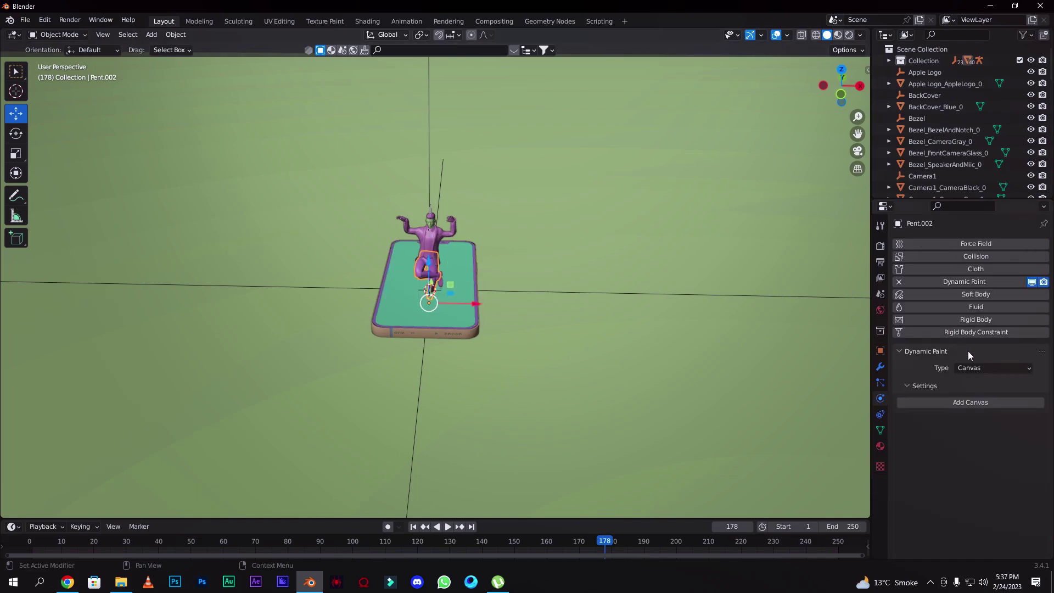
pyautogui.click(976, 370)
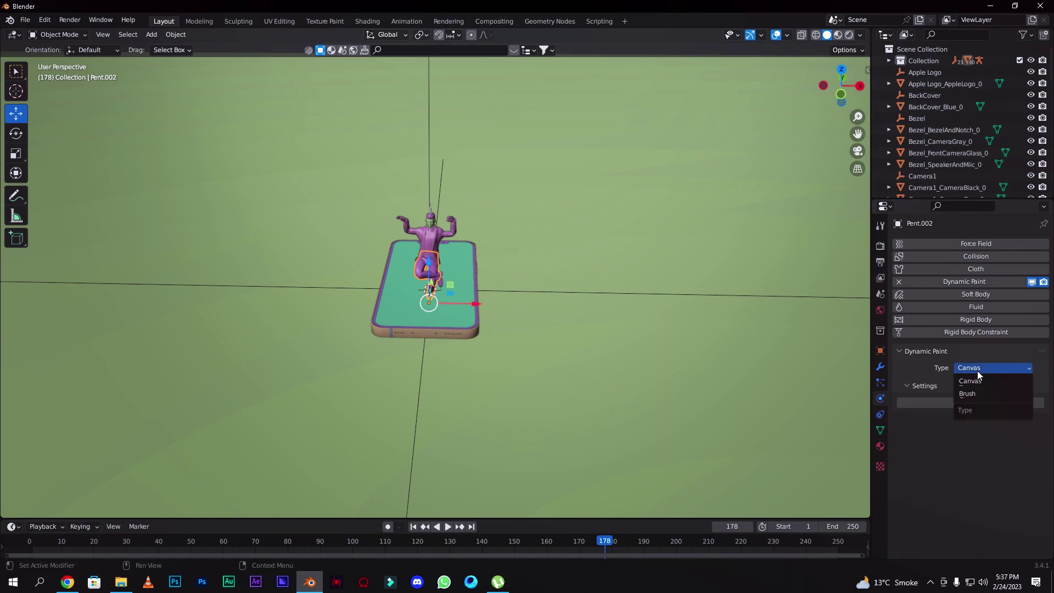
pyautogui.click(972, 400)
pyautogui.click(972, 402)
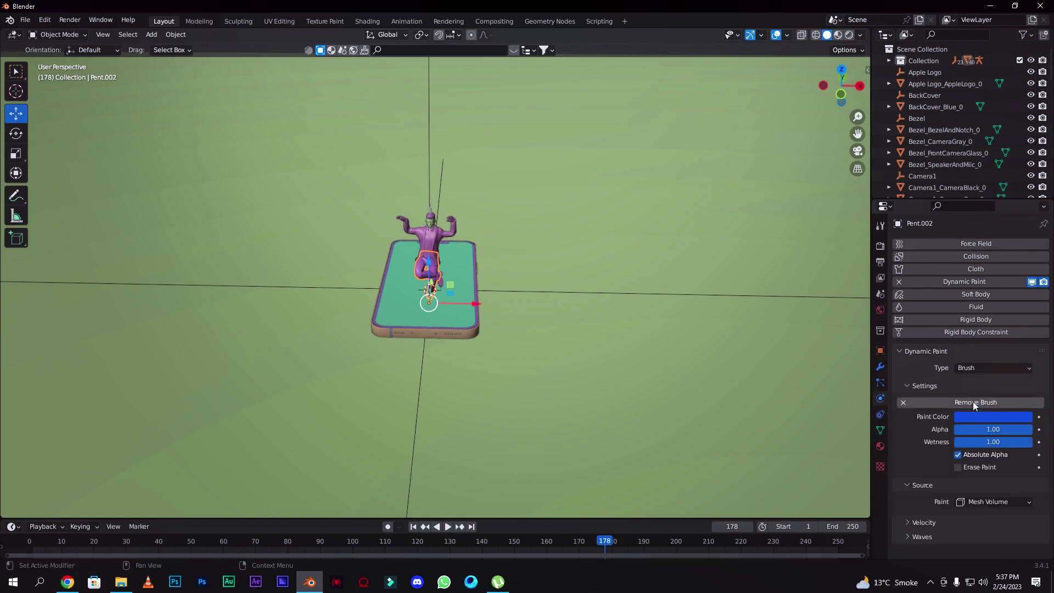
# Apply smooth shading to the phone's screen mesh and move the timeline to frame 88.
pyautogui.click(466, 322)
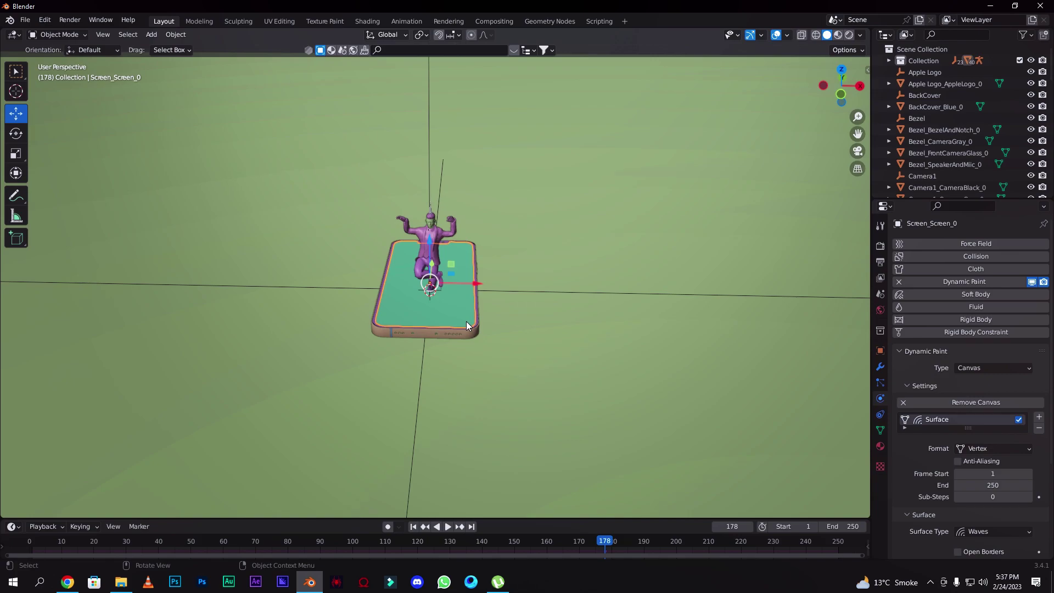
pyautogui.rightClick(466, 321)
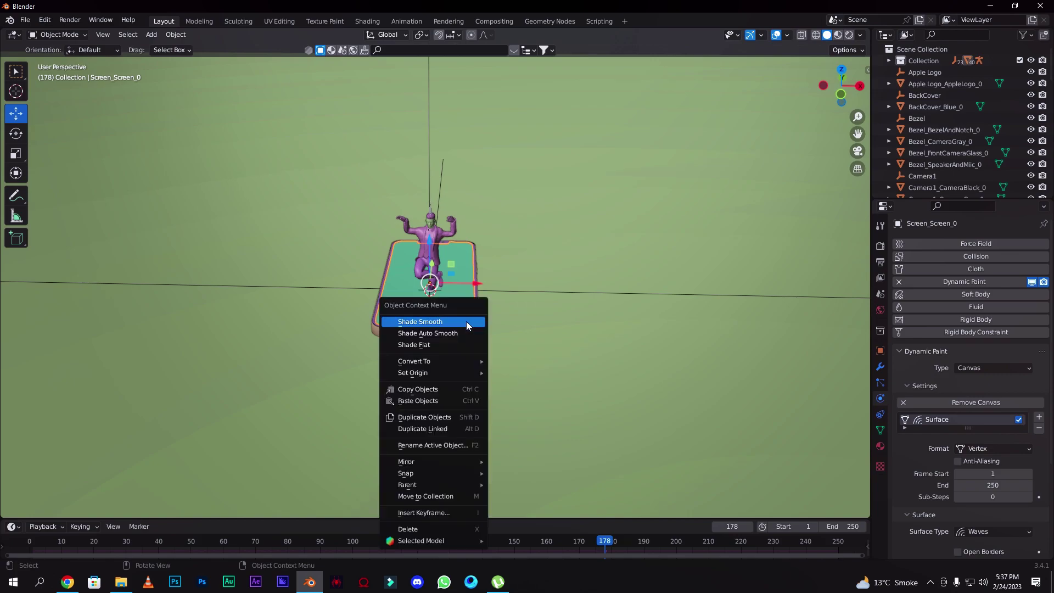
pyautogui.click(443, 322)
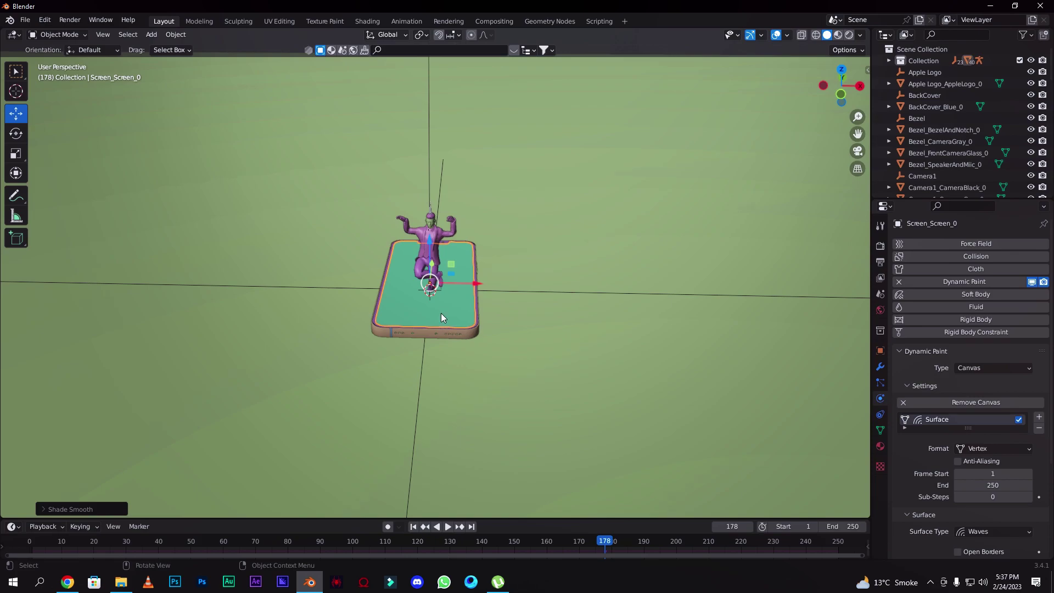
pyautogui.scroll(6, 440, 313)
pyautogui.moveTo(598, 545); pyautogui.dragTo(315, 533)
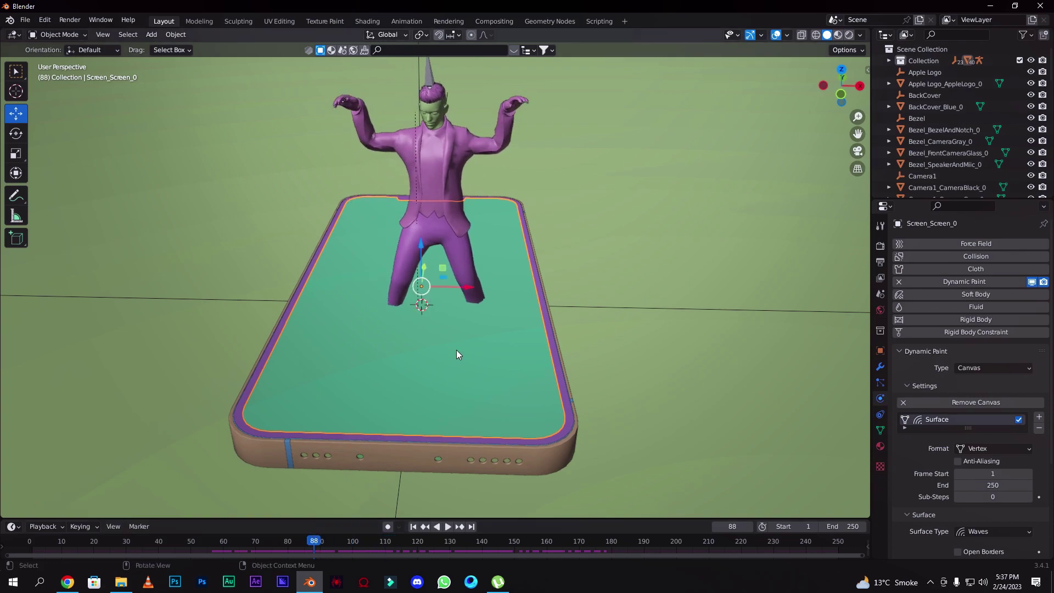
pyautogui.scroll(-5, 457, 350)
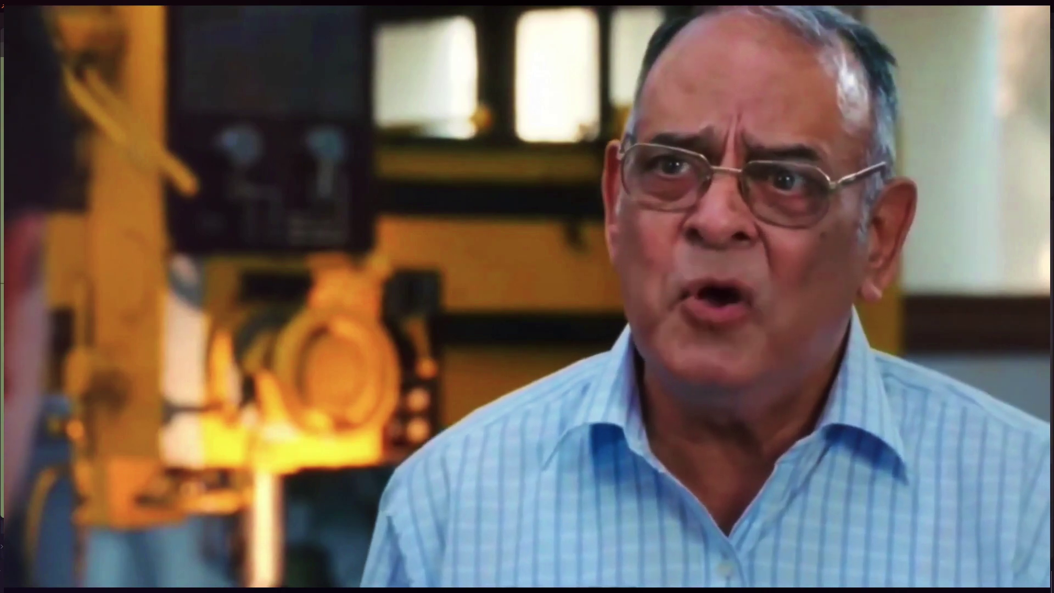
# Subdivide the phone's screen mesh five times in Edit Mode and return to Object Mode.
pyautogui.click(58, 34)
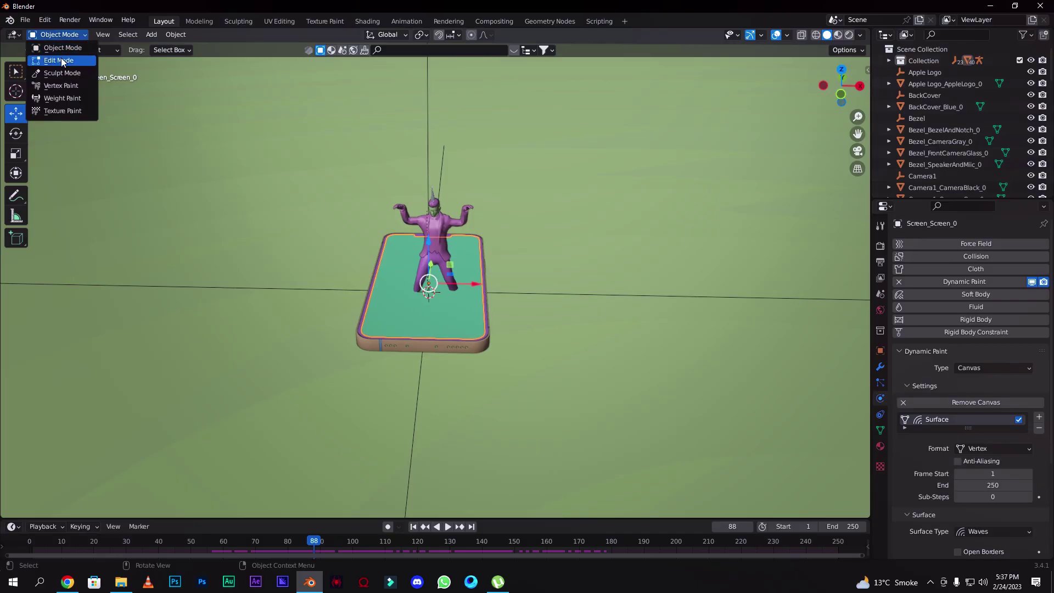
pyautogui.click(62, 60)
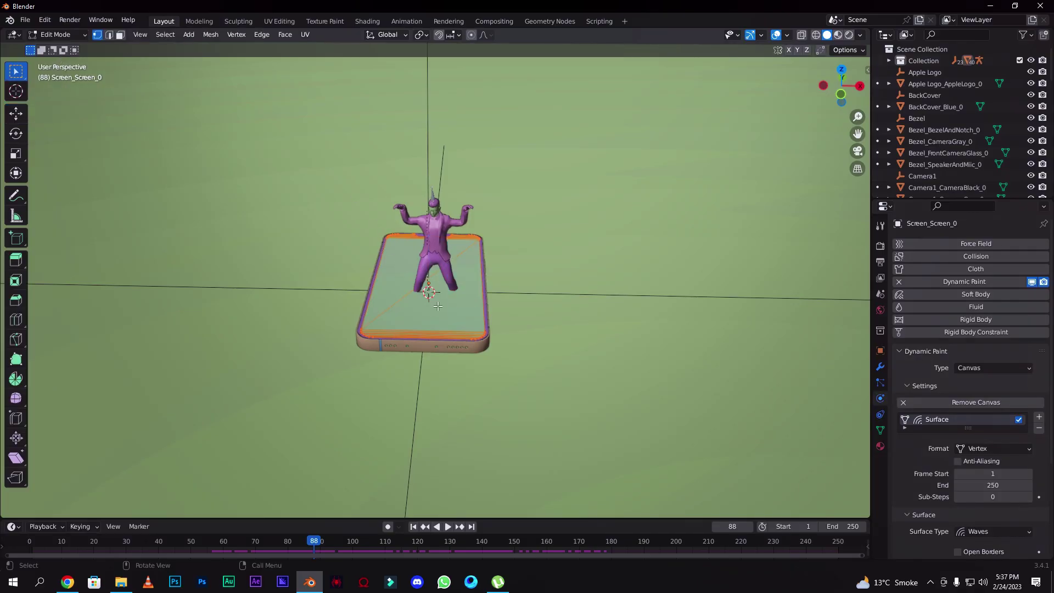
pyautogui.rightClick(387, 288)
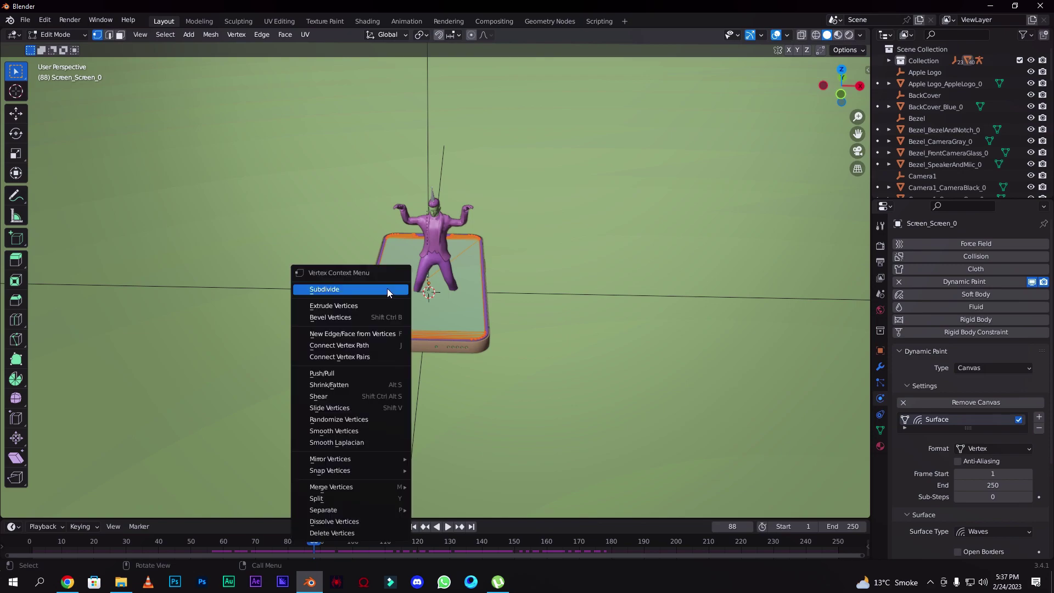
pyautogui.click(387, 289)
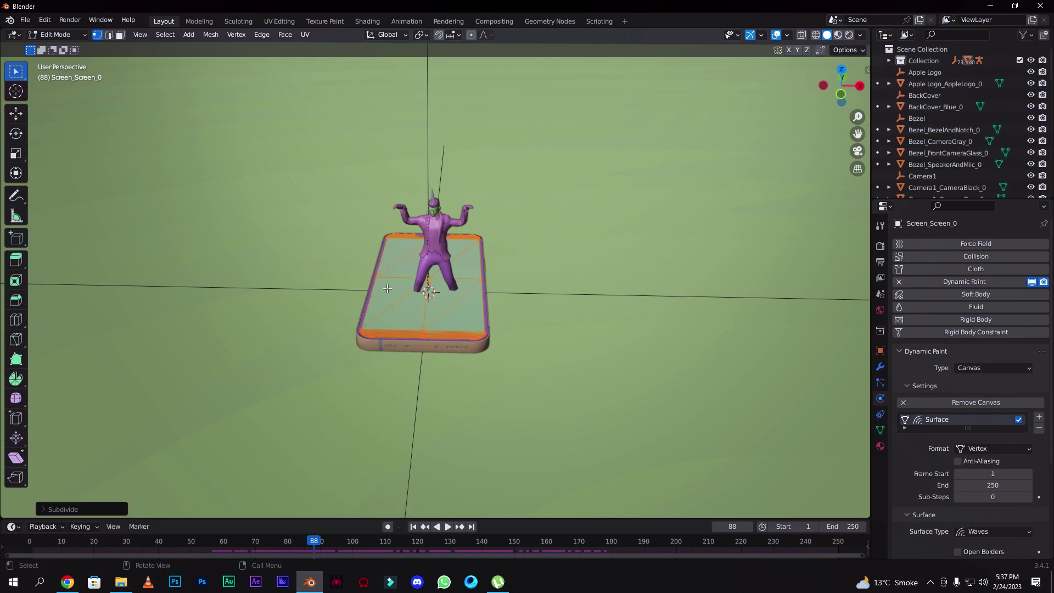
pyautogui.rightClick(387, 289)
pyautogui.click(377, 286)
pyautogui.rightClick(396, 284)
pyautogui.click(397, 284)
pyautogui.rightClick(382, 285)
pyautogui.click(384, 285)
pyautogui.rightClick(392, 285)
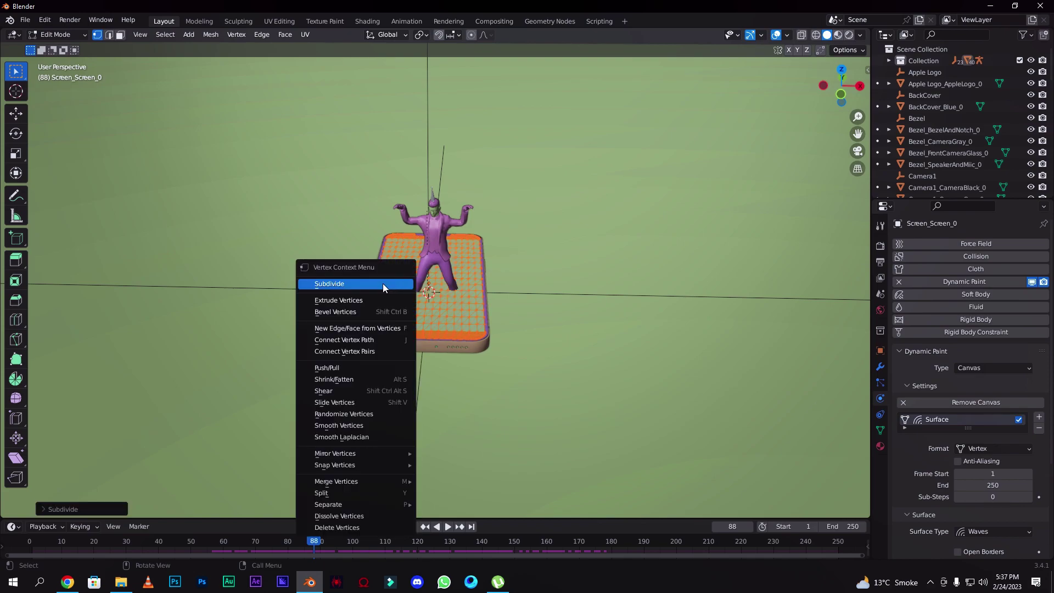
pyautogui.click(383, 283)
pyautogui.click(58, 35)
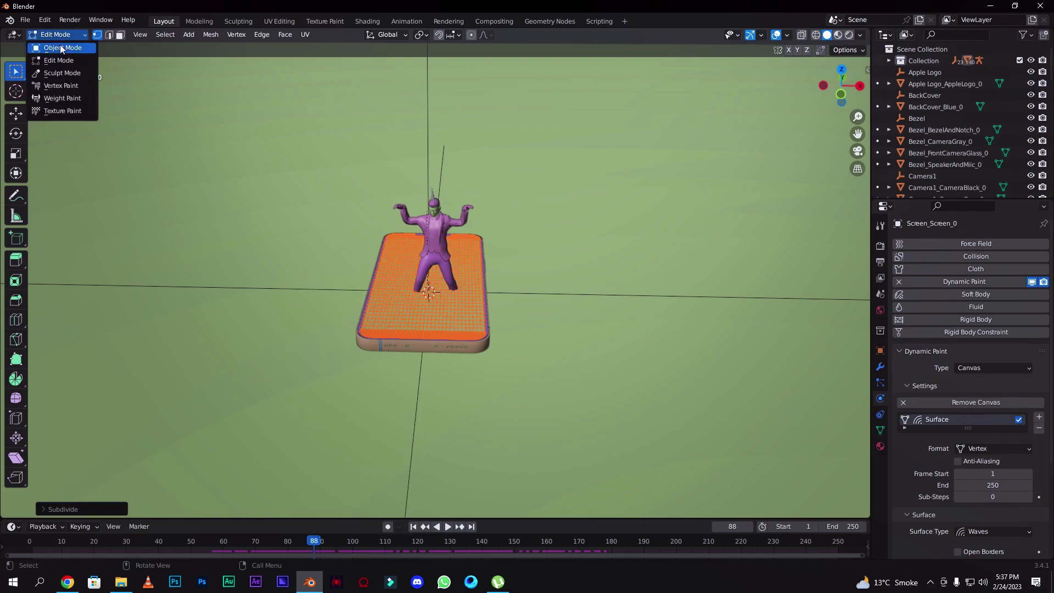
pyautogui.click(62, 48)
# Play the animation from its start to preview the ripples the dancer makes on the phone's screen.
pyautogui.moveTo(317, 550); pyautogui.dragTo(18, 532)
pyautogui.press('space')
pyautogui.click(447, 527)
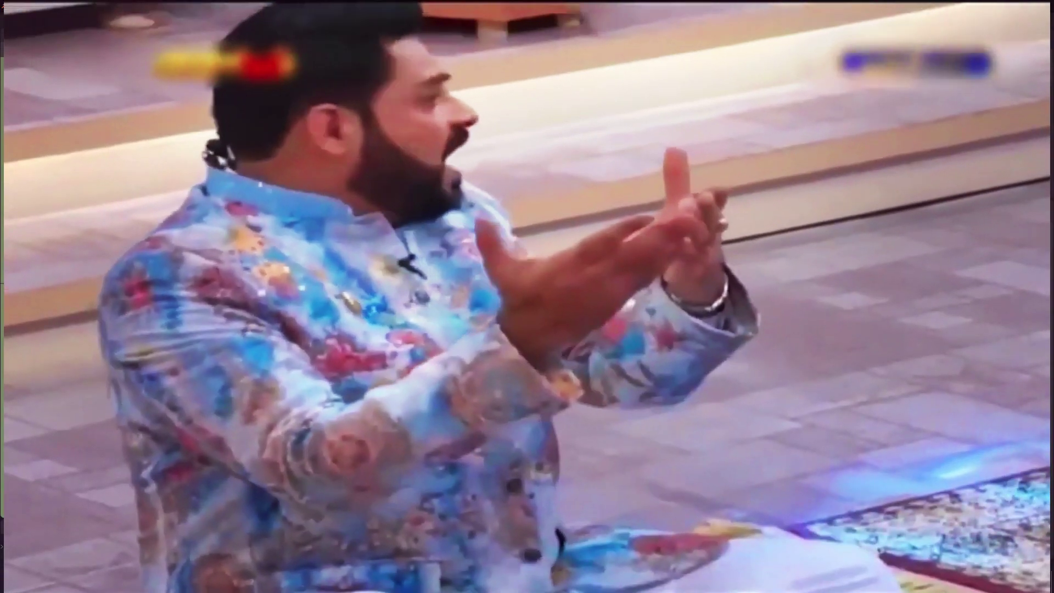
pyautogui.moveTo(80, 536); pyautogui.dragTo(38, 541)
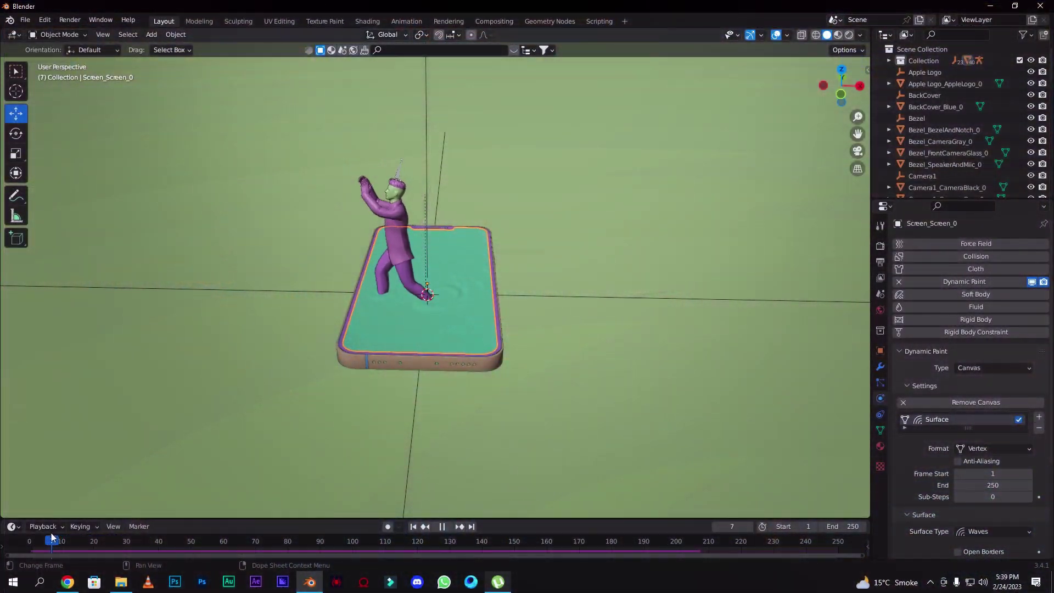
# Import a glTF 2.0 model into the scene and scale it up by a factor of about 6.8.
pyautogui.scroll(-5, 417, 329)
pyautogui.moveTo(658, 181); pyautogui.dragTo(706, 154, button='middle')
pyautogui.click(705, 153)
pyautogui.click(811, 79)
pyautogui.moveTo(849, 108); pyautogui.dragTo(851, 101)
pyautogui.click(25, 19)
pyautogui.moveTo(110, 172)
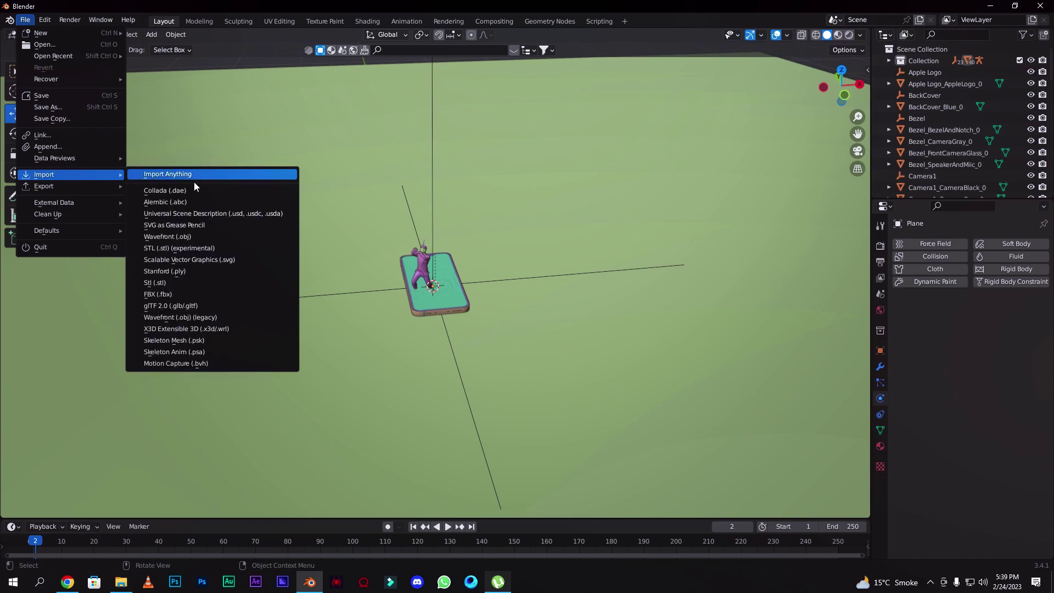
pyautogui.click(194, 304)
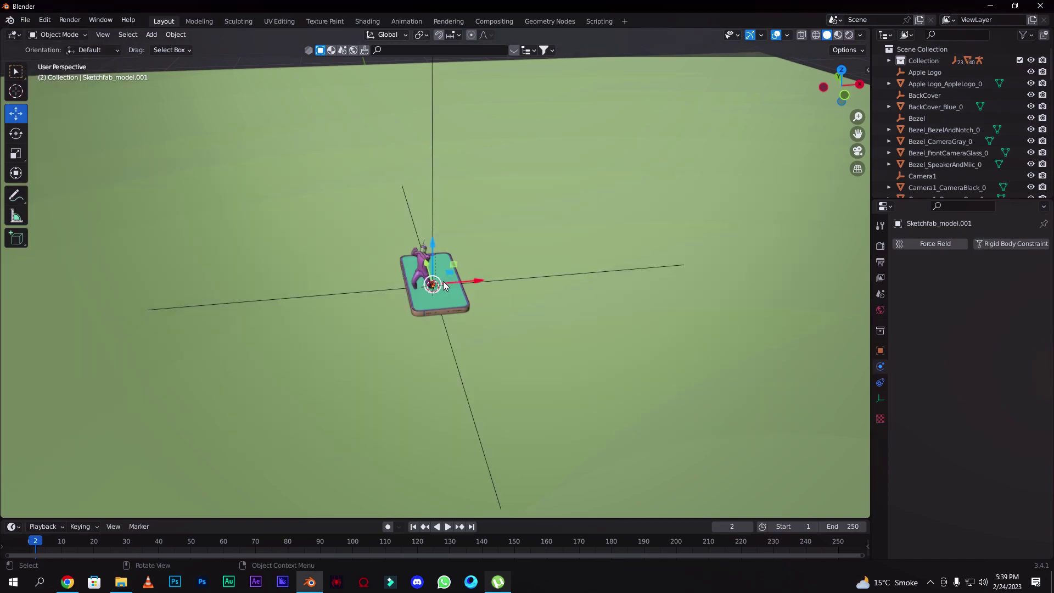
pyautogui.press('s')
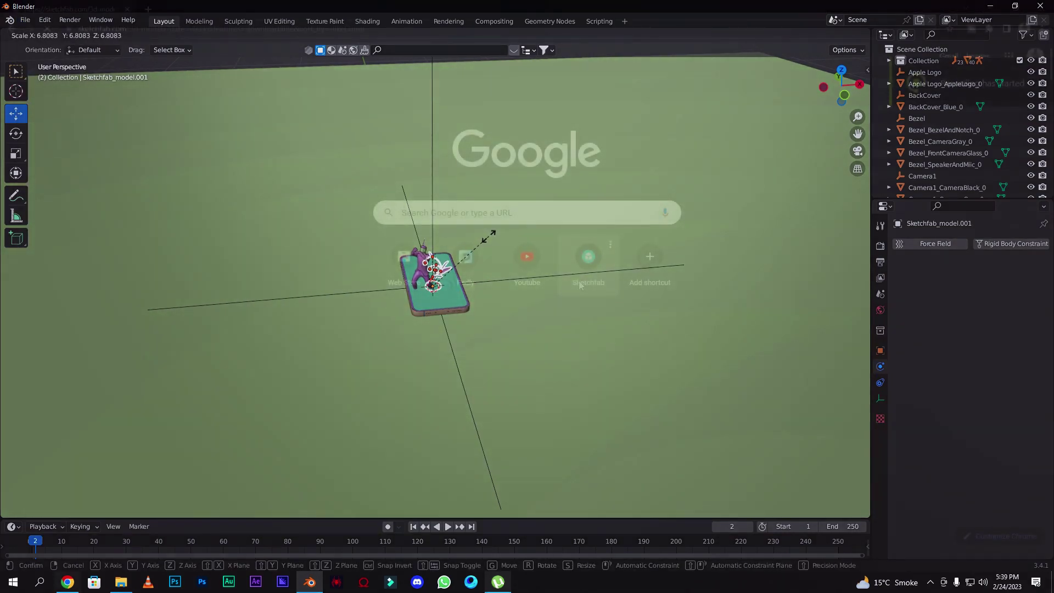
pyautogui.click(482, 235)
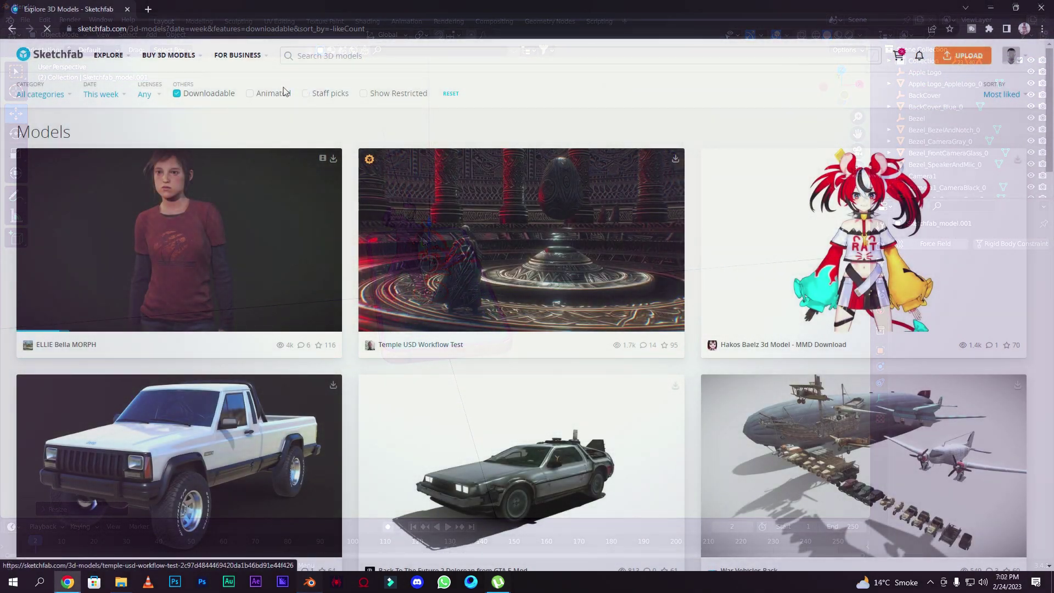
# Switch to Sketchfab in the browser, search for "lamp" limited to downloadable models, and browse the offered lamps.
pyautogui.click(315, 55)
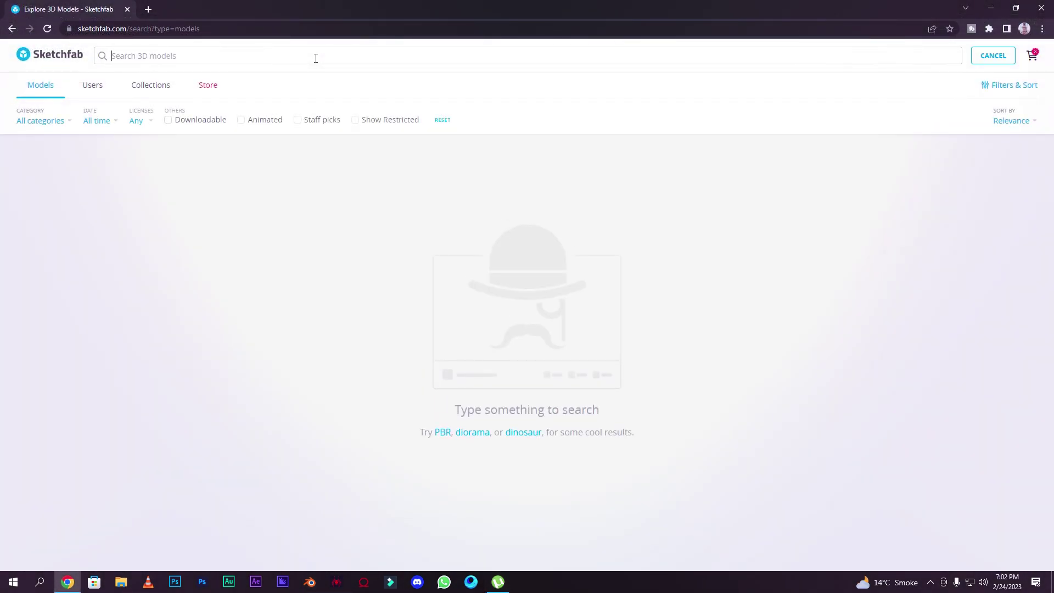
pyautogui.write('lamp')
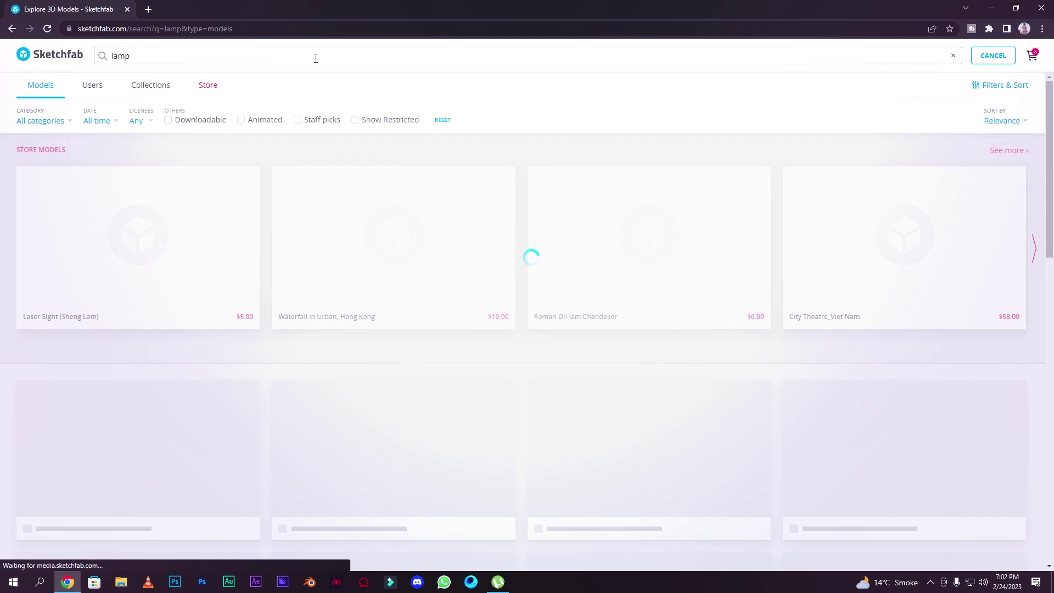
pyautogui.click(169, 121)
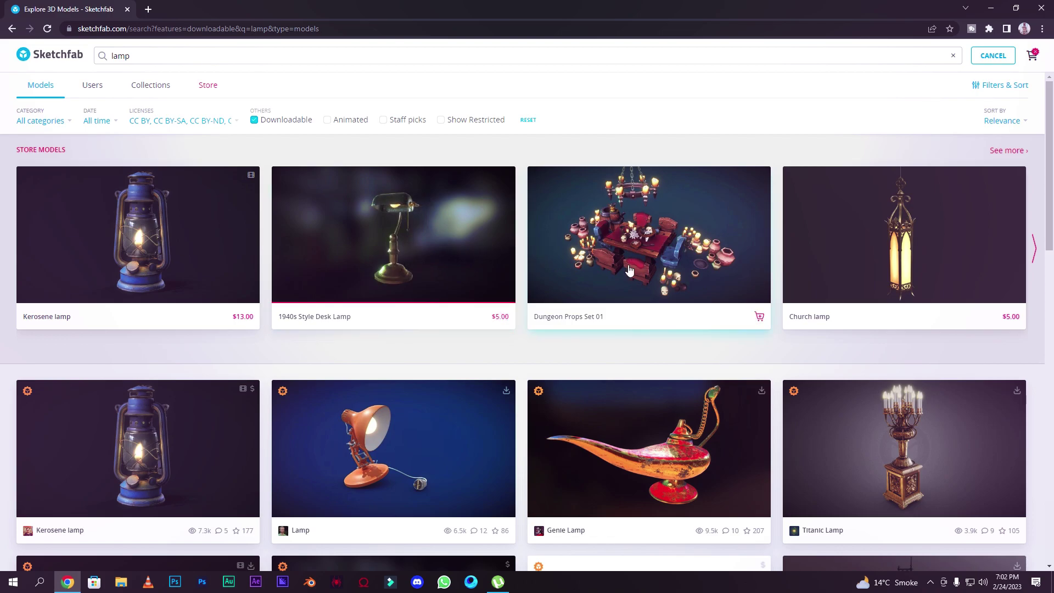
pyautogui.scroll(-5, 628, 269)
pyautogui.scroll(-9, 629, 268)
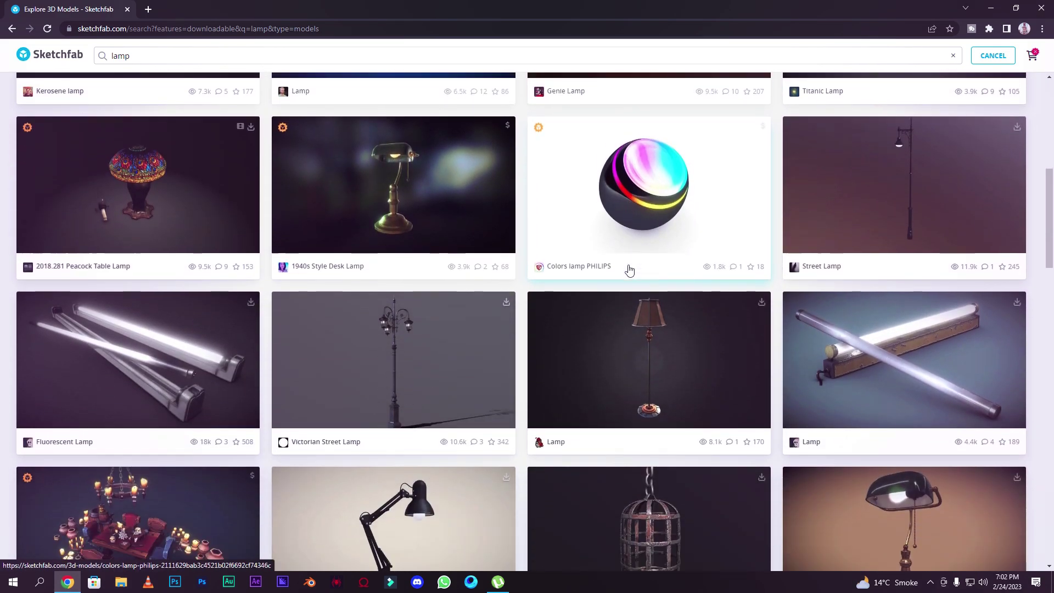
# Look through further downloadable lamp models down the Sketchfab results.
pyautogui.scroll(-3, 362, 361)
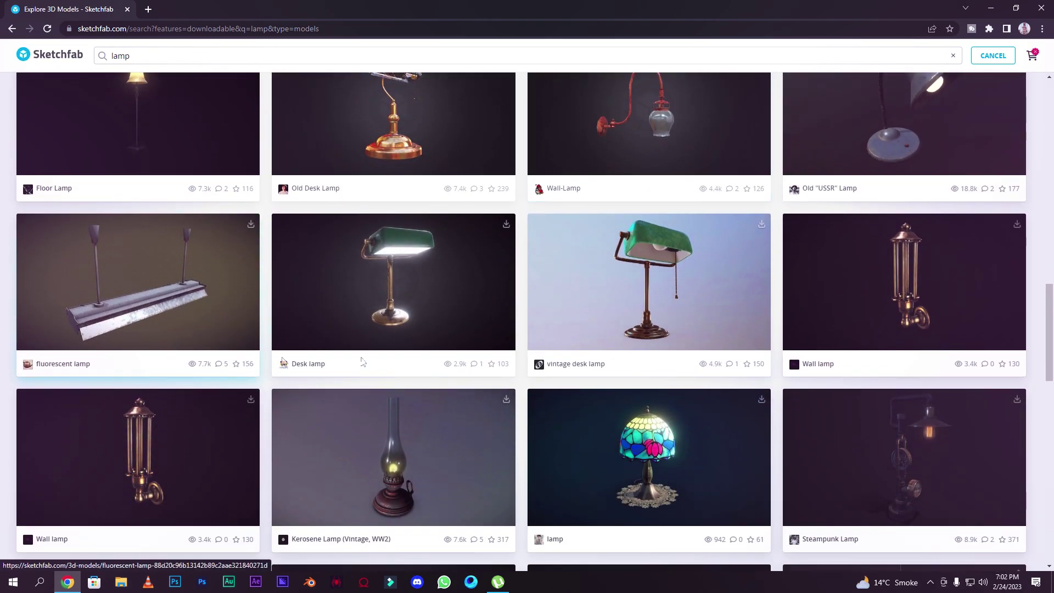
pyautogui.scroll(-5, 729, 448)
pyautogui.scroll(-9, 600, 309)
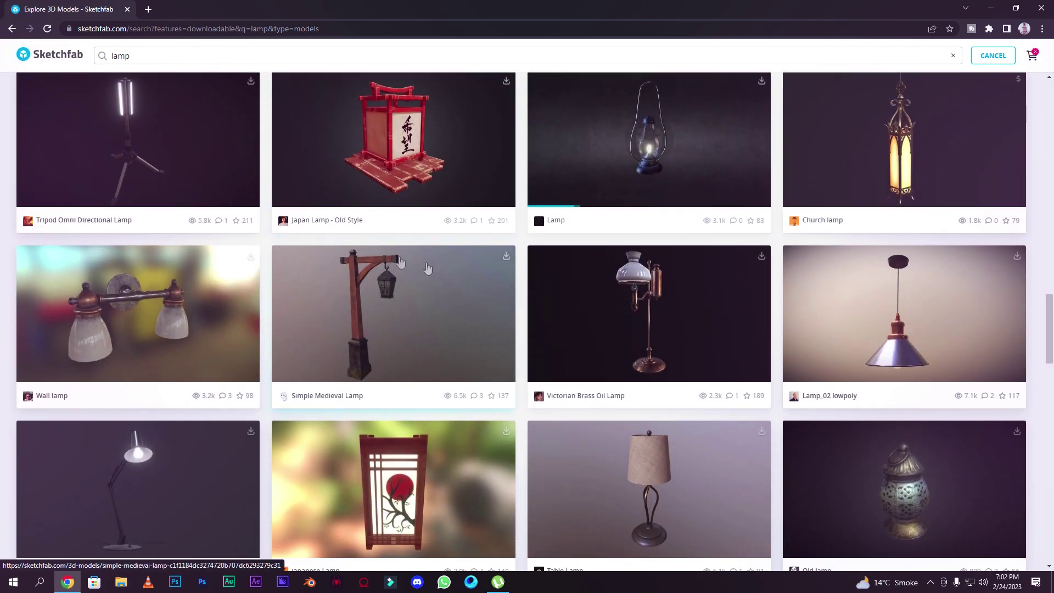
pyautogui.scroll(-3, 600, 309)
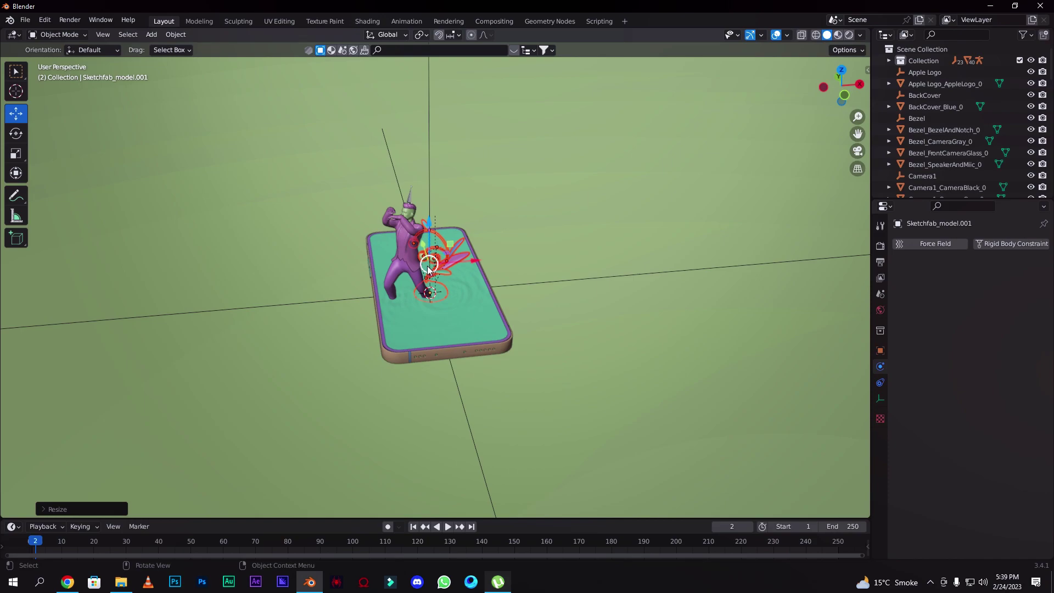
# In Blender, move the imported plant-shaped lamp off the phone's screen and rotate it in top view.
pyautogui.moveTo(422, 244); pyautogui.dragTo(400, 159)
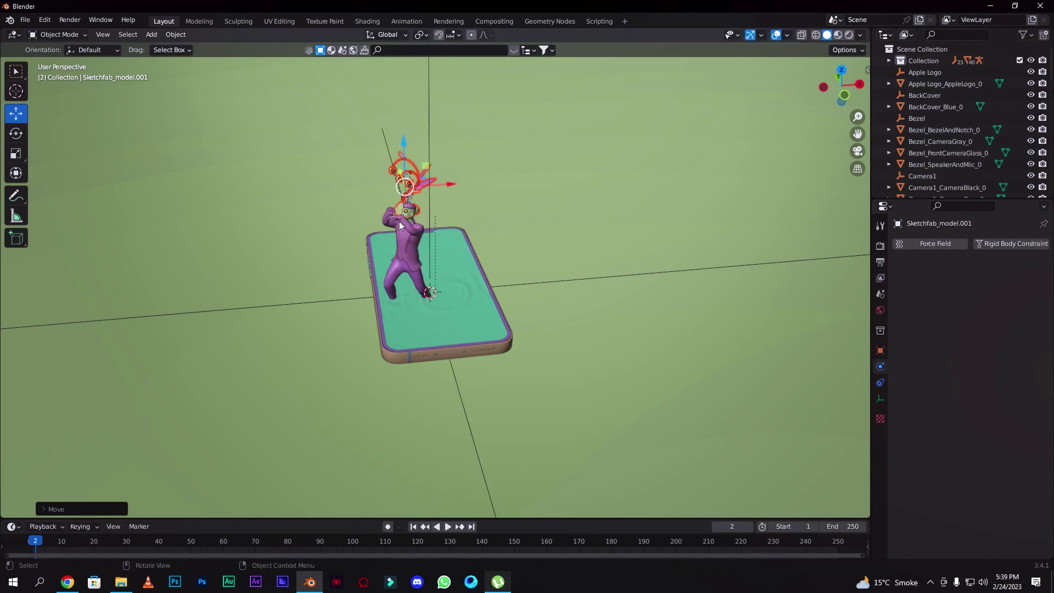
pyautogui.press('KP_7')
pyautogui.moveTo(475, 148); pyautogui.dragTo(428, 151)
pyautogui.click(16, 133)
pyautogui.moveTo(354, 181); pyautogui.dragTo(429, 184)
# Shift the plant-shaped lamp closer to the phone's upper end and rescale it.
pyautogui.scroll(2, 428, 219)
pyautogui.keyDown('shift'); pyautogui.moveTo(417, 220); pyautogui.dragTo(442, 272, button='middle'); pyautogui.keyUp('shift')
pyautogui.click(16, 114)
pyautogui.moveTo(411, 108); pyautogui.dragTo(428, 138)
pyautogui.click(16, 133)
pyautogui.moveTo(406, 329); pyautogui.dragTo(456, 222, button='middle')
pyautogui.press('s')
pyautogui.click(472, 219)
# Fine-tune the lamp's position in top view so it stands just beyond the phone's upper-left corner, and deselect it.
pyautogui.press('KP_7')
pyautogui.click(16, 114)
pyautogui.moveTo(397, 143); pyautogui.dragTo(397, 134)
pyautogui.moveTo(441, 170); pyautogui.dragTo(426, 170)
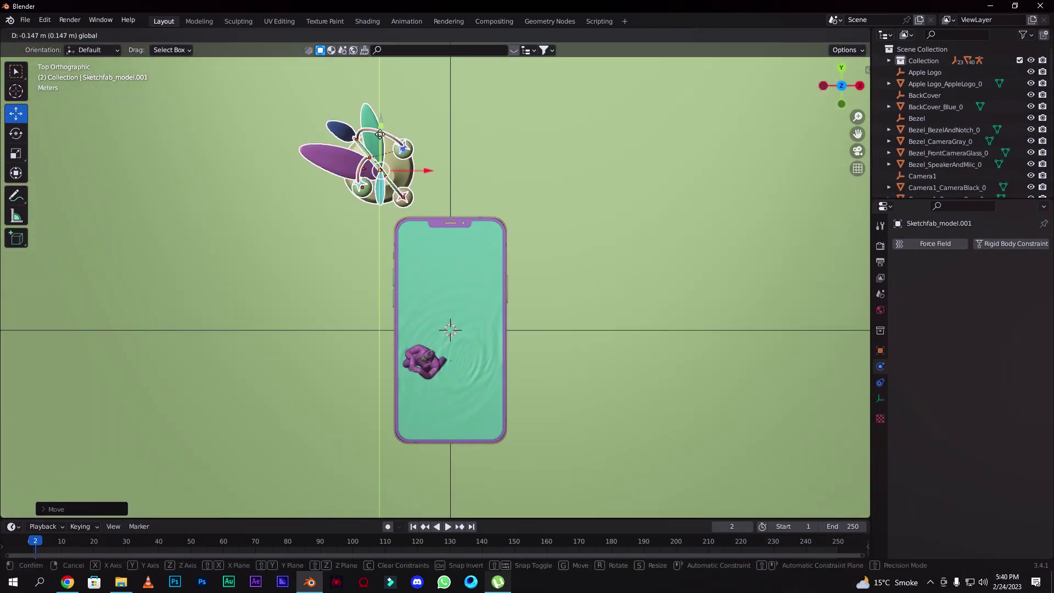
pyautogui.moveTo(497, 208); pyautogui.dragTo(543, 138, button='middle')
pyautogui.moveTo(823, 91)
pyautogui.mouseDown()
pyautogui.moveTo(829, 63)
pyautogui.moveTo(730, 127)
pyautogui.moveTo(823, 90)
pyautogui.mouseUp()
pyautogui.click(714, 88)
pyautogui.scroll(-3, 714, 110)
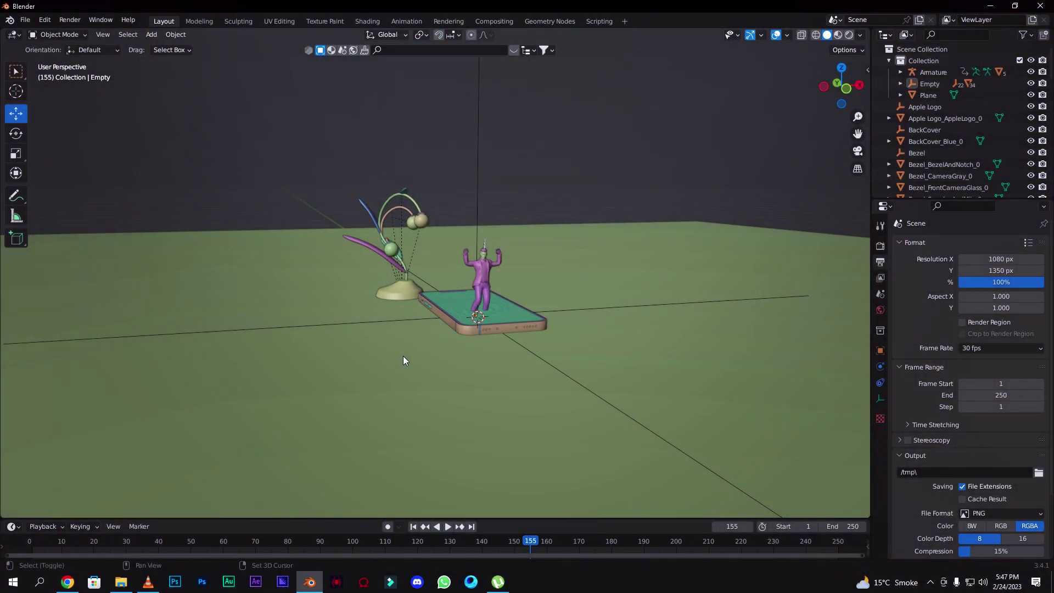
# Add a camera to the scene and align it to the current view.
pyautogui.hotkey('shift', 'a')
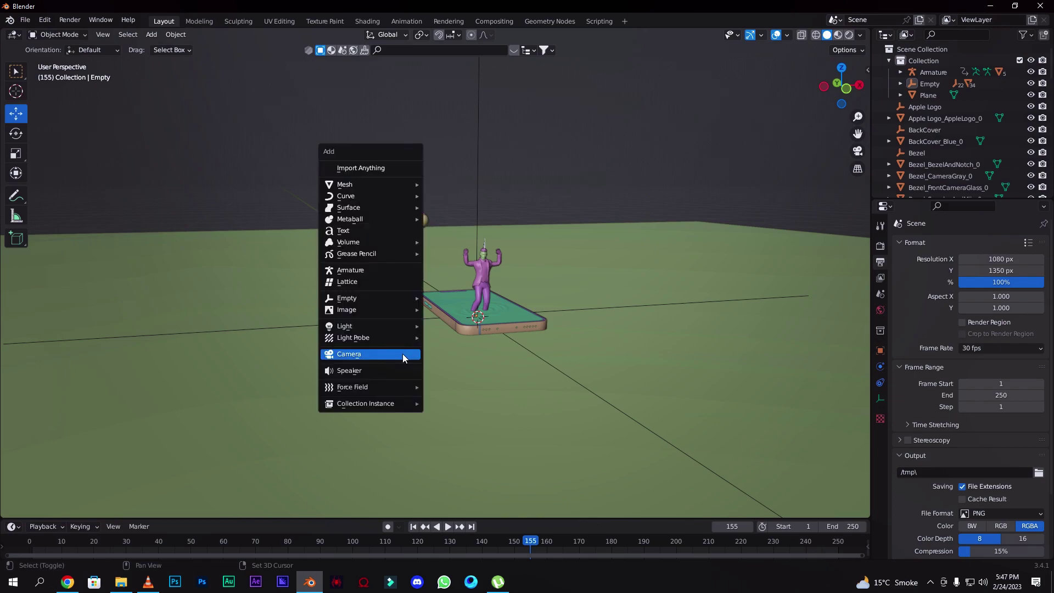
pyautogui.click(403, 354)
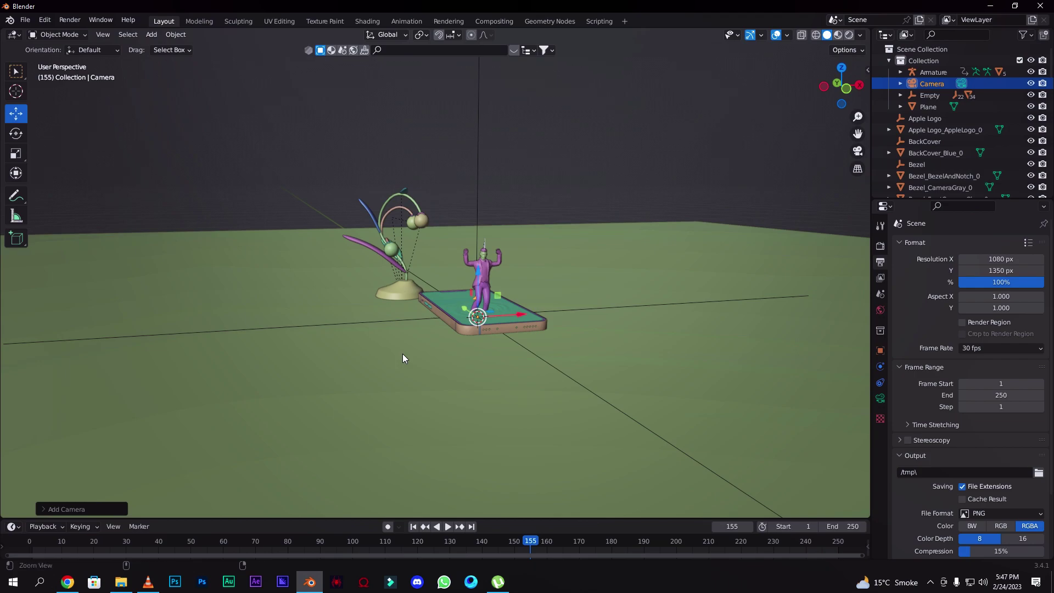
pyautogui.press('ctrl+alt+KP_0')
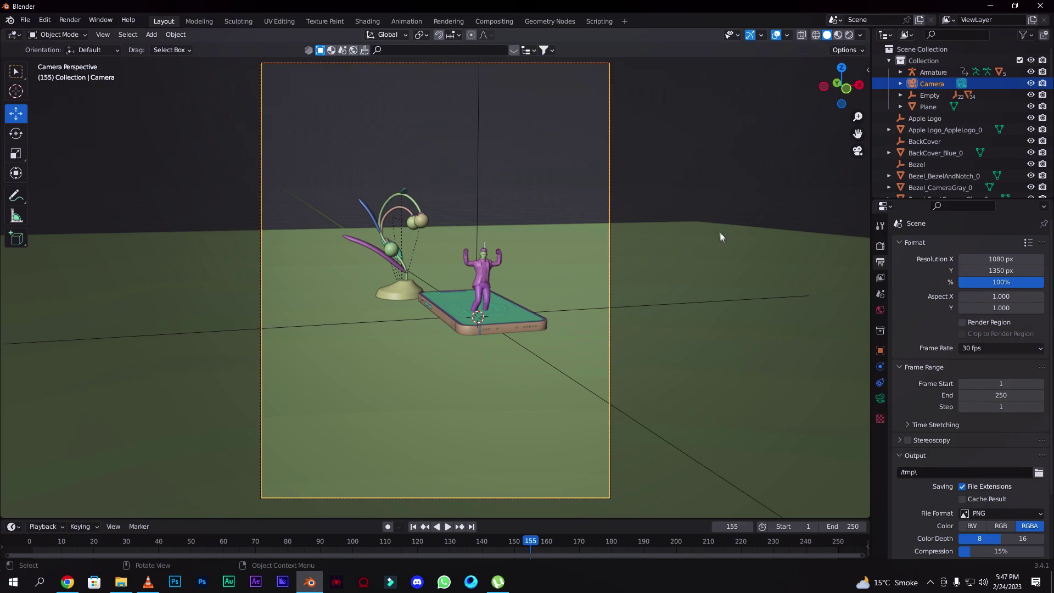
# Set the render output resolution to 1080 px in X and 1350 px in Y.
pyautogui.click(880, 246)
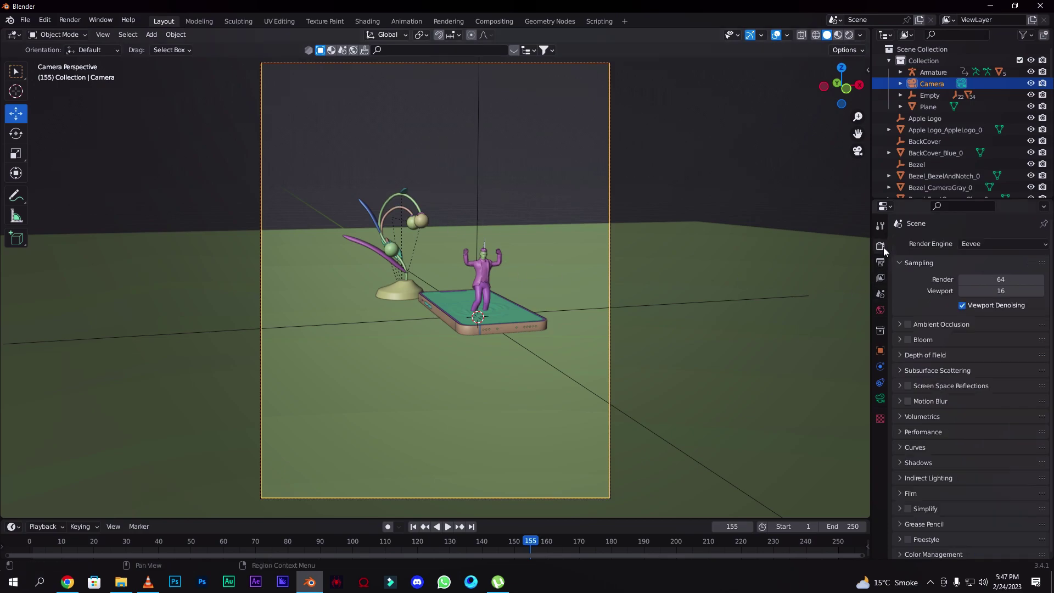
pyautogui.click(883, 262)
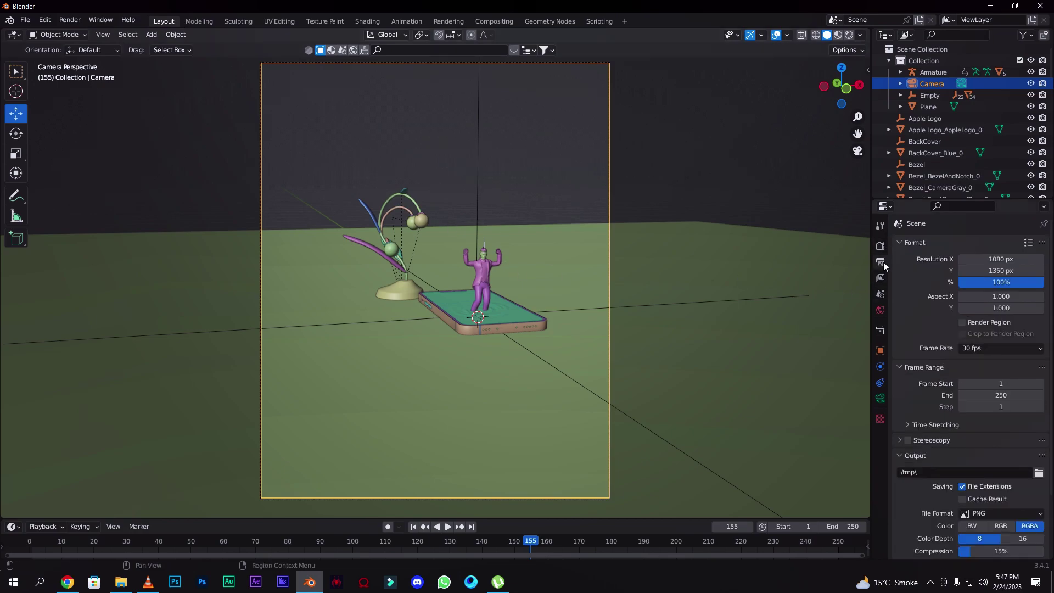
pyautogui.click(1010, 262)
pyautogui.press('Return')
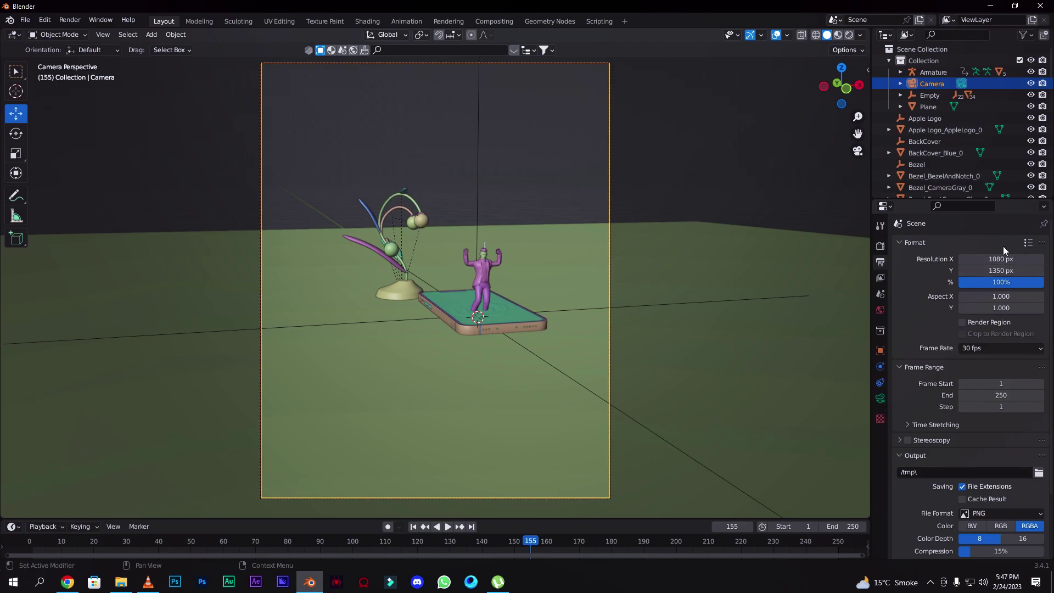
pyautogui.click(1004, 270)
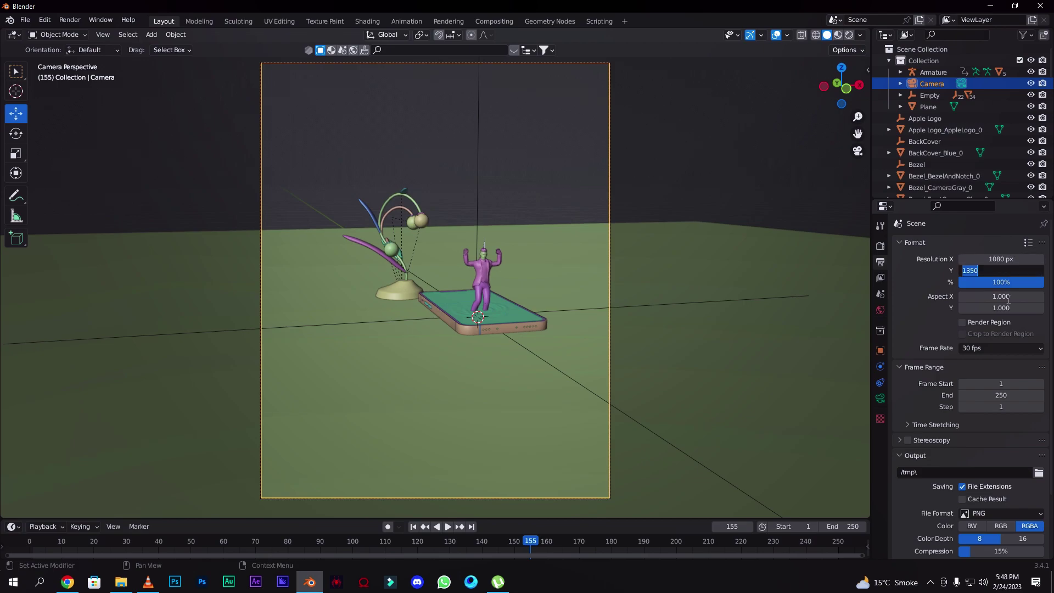
pyautogui.press('Return')
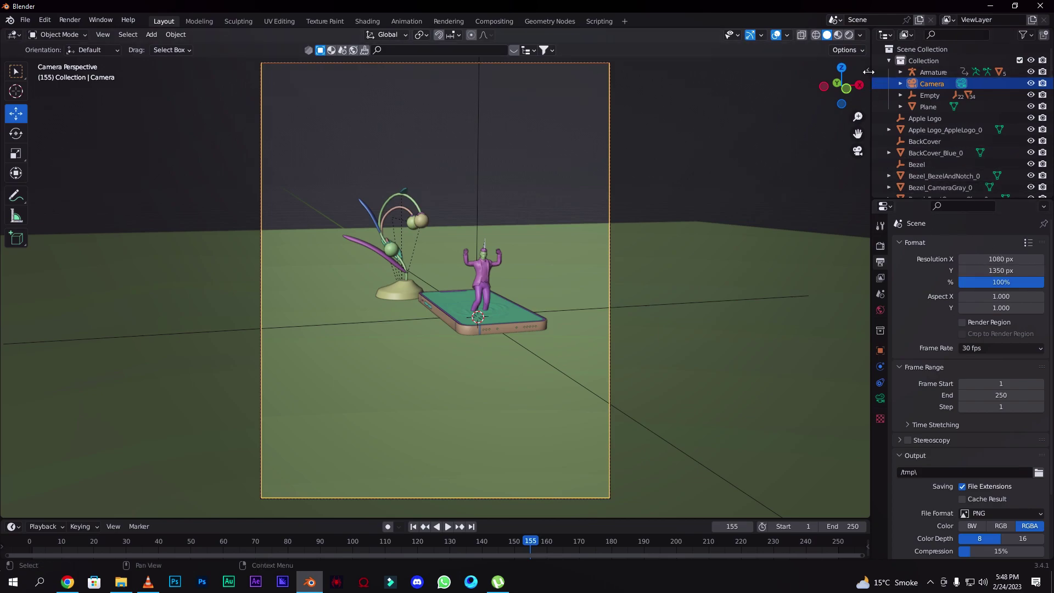
# Lock the camera to the view so that viewport navigation moves it.
pyautogui.press('n')
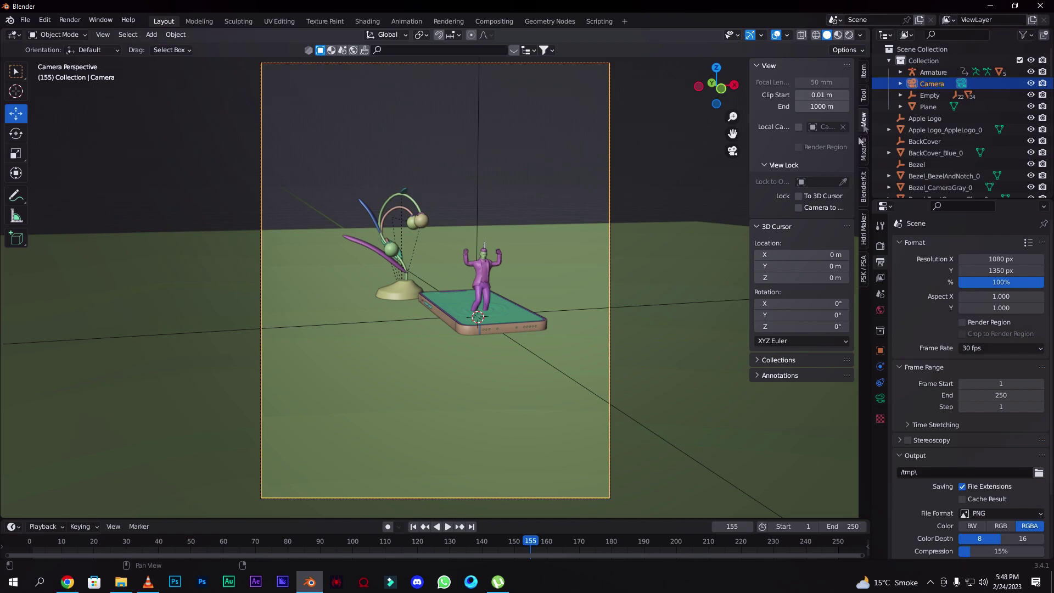
pyautogui.click(798, 207)
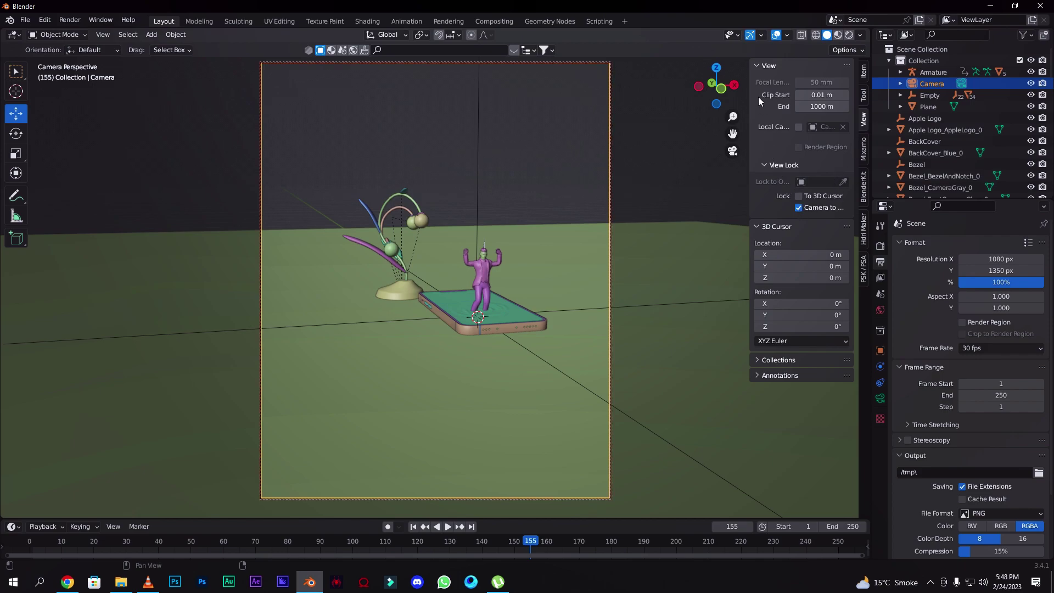
pyautogui.press('n')
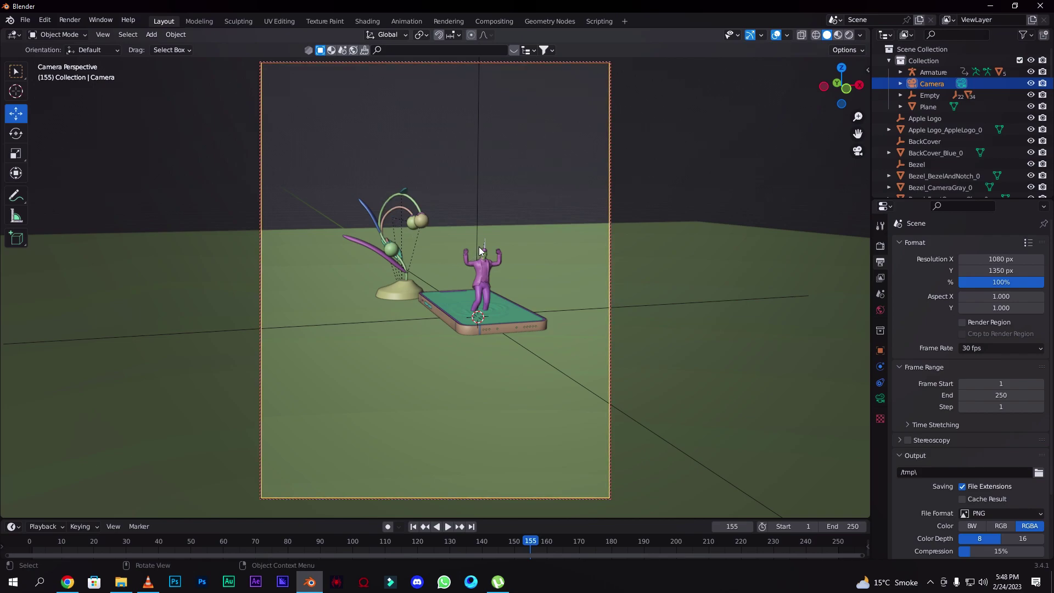
# Adjust the locked camera's distance and angle to the dancer, phone and lamp.
pyautogui.scroll(3, 479, 250)
pyautogui.scroll(-4, 479, 250)
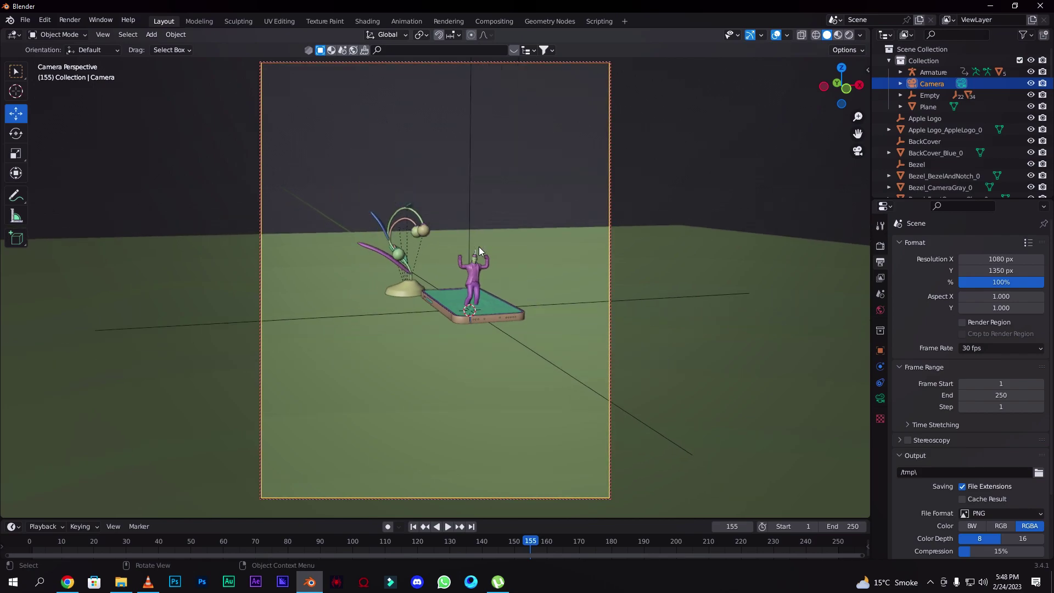
pyautogui.scroll(4, 479, 250)
pyautogui.scroll(-5, 478, 248)
pyautogui.scroll(5, 479, 248)
pyautogui.scroll(-3, 478, 251)
pyautogui.moveTo(479, 246)
pyautogui.mouseDown(button='middle')
pyautogui.moveTo(438, 252)
pyautogui.moveTo(476, 256)
pyautogui.mouseUp(button='middle')
# At frame 0, frame the scene from slightly above and insert a Location, Rotation & Scale keyframe for the camera.
pyautogui.click(30, 541)
pyautogui.moveTo(465, 333); pyautogui.dragTo(488, 269, button='middle')
pyautogui.moveTo(840, 88); pyautogui.dragTo(840, 86)
pyautogui.press('i')
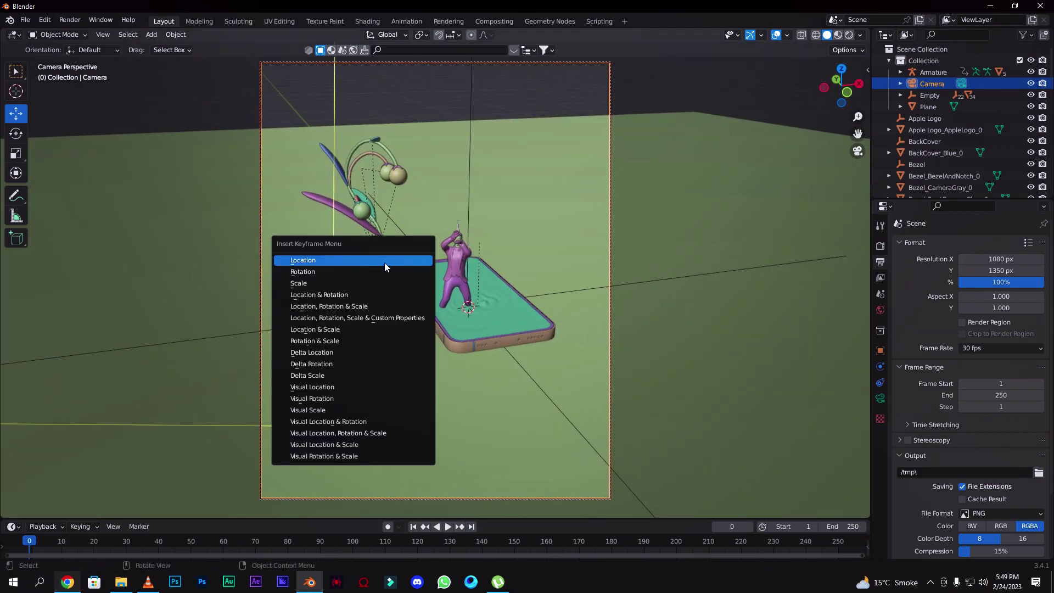
pyautogui.click(337, 306)
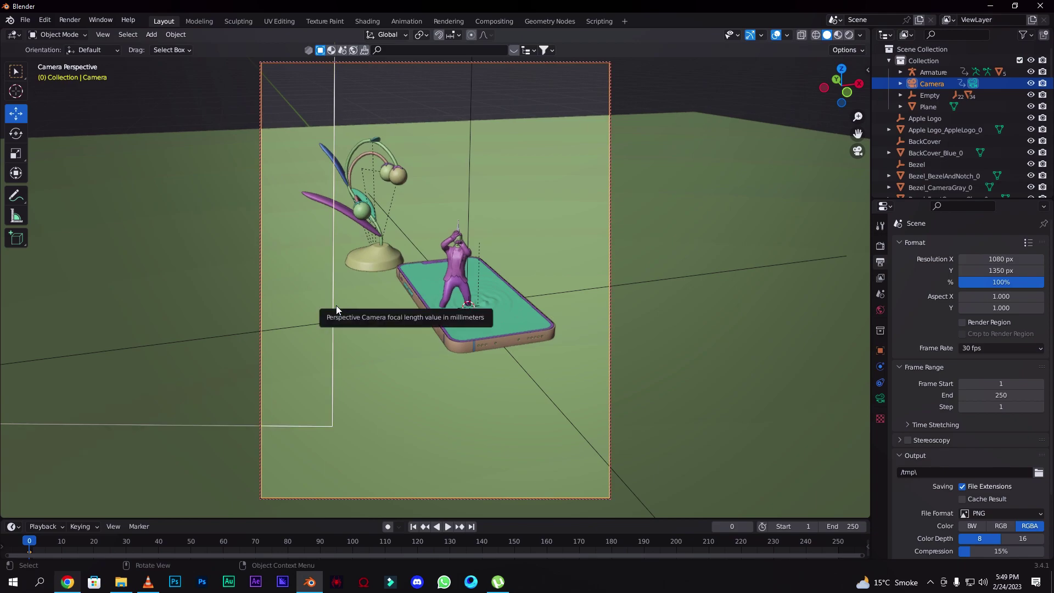
# At frame 100, swing the camera around to a lower front angle and insert a Location, Rotation & Scale keyframe.
pyautogui.press('space')
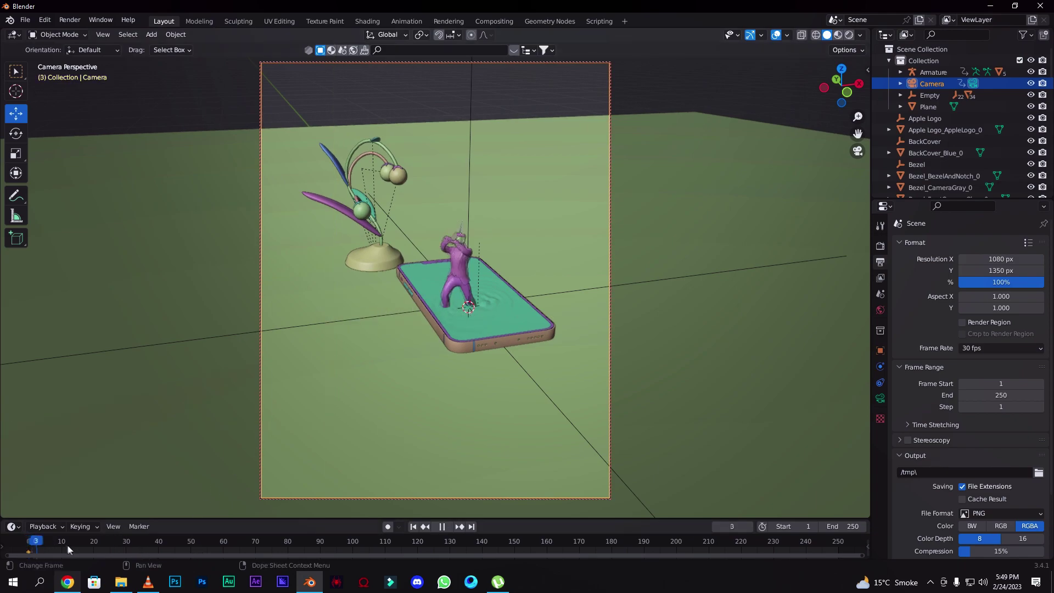
pyautogui.moveTo(356, 558); pyautogui.dragTo(354, 557)
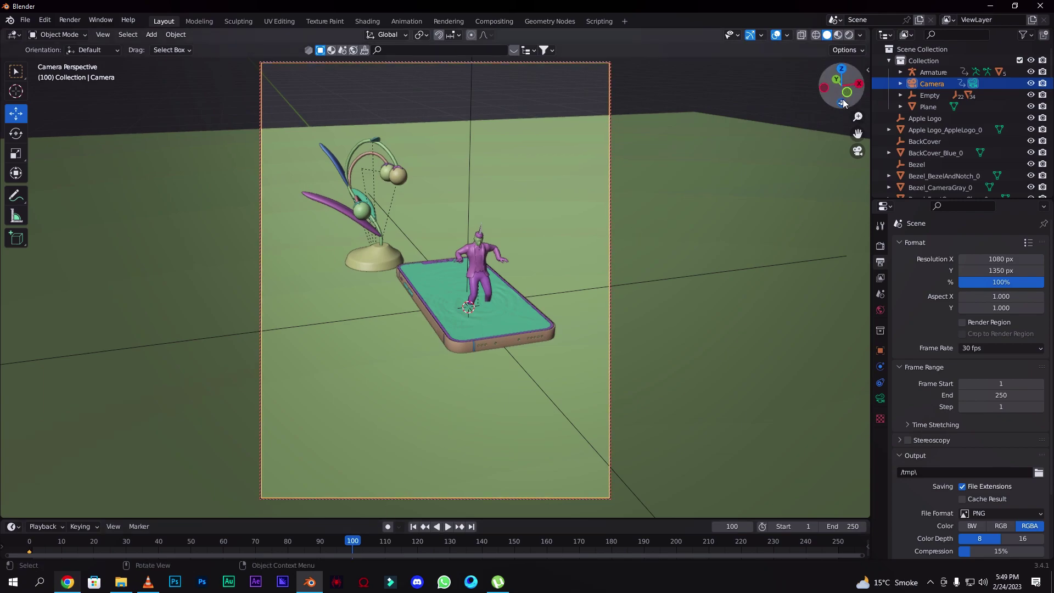
pyautogui.moveTo(844, 103); pyautogui.dragTo(862, 75)
pyautogui.moveTo(858, 134); pyautogui.dragTo(862, 158)
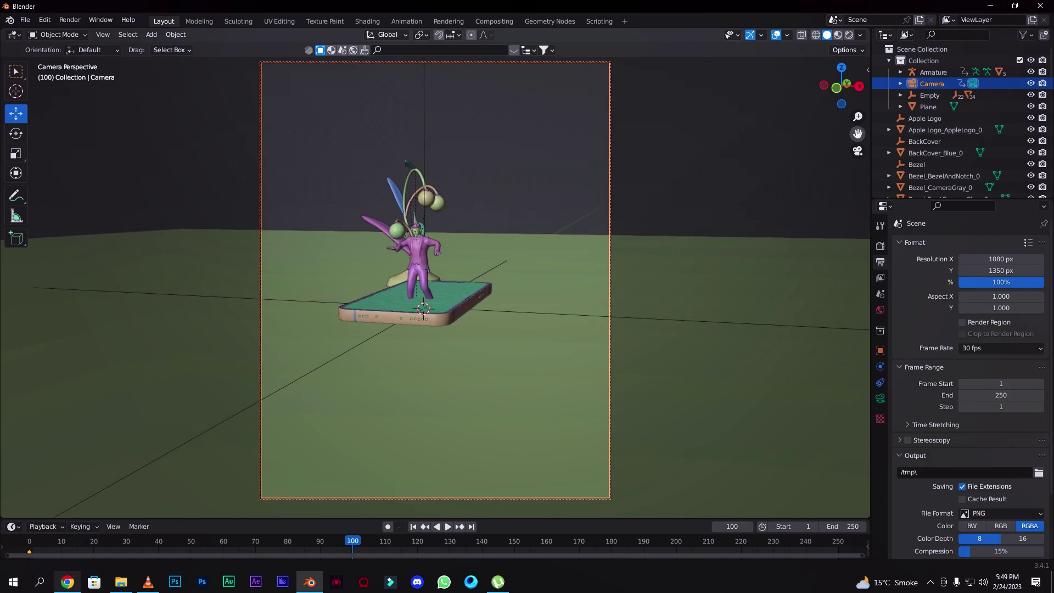
pyautogui.press('i')
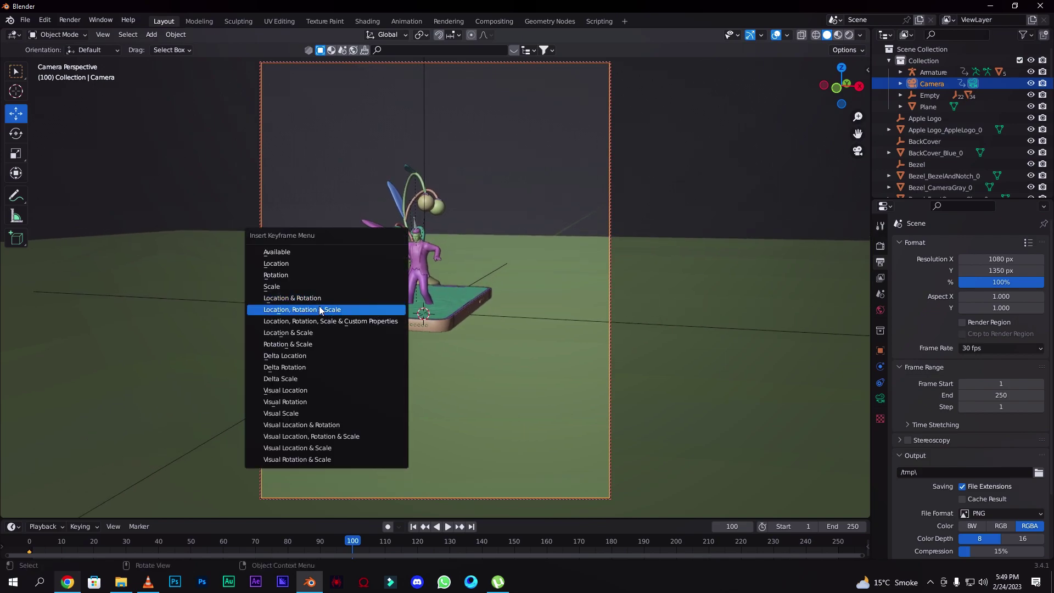
pyautogui.click(321, 311)
# At frame 200, orbit the camera further around the phone and keyframe its new placement.
pyautogui.press('space')
pyautogui.moveTo(605, 572); pyautogui.dragTo(676, 574)
pyautogui.moveTo(847, 86); pyautogui.dragTo(791, 95)
pyautogui.press('i')
pyautogui.click(308, 272)
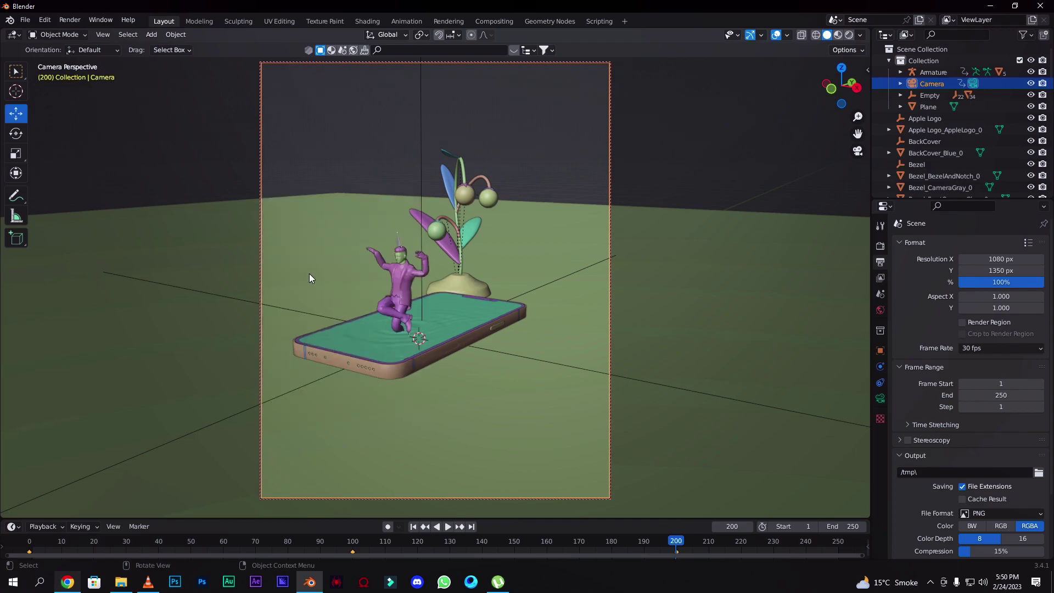
# Play the animation from frame 0 to preview the camera movement, and return to frame 0.
pyautogui.press('space')
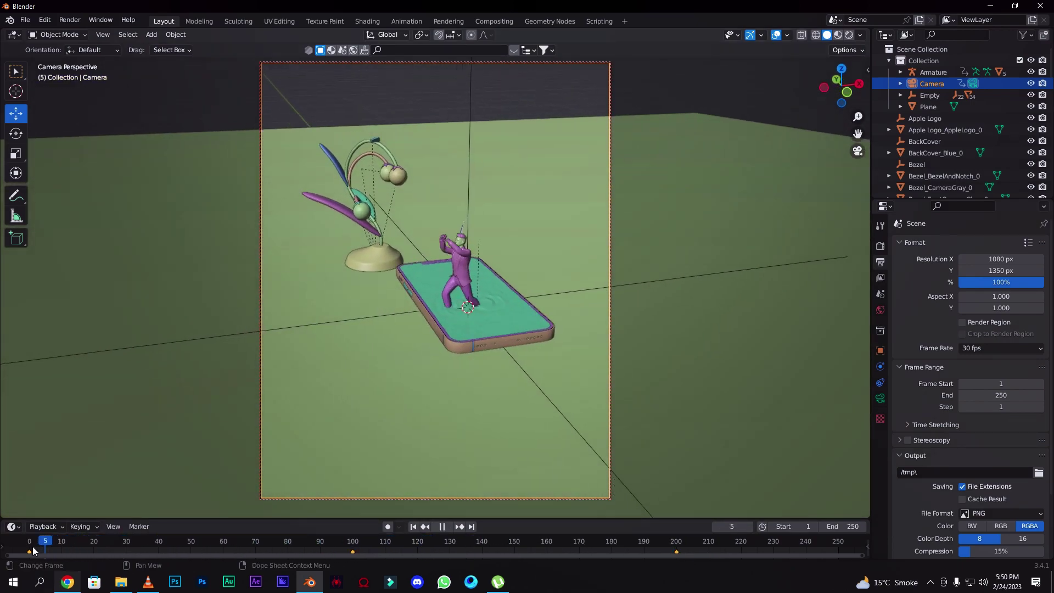
pyautogui.moveTo(32, 547); pyautogui.dragTo(5, 549)
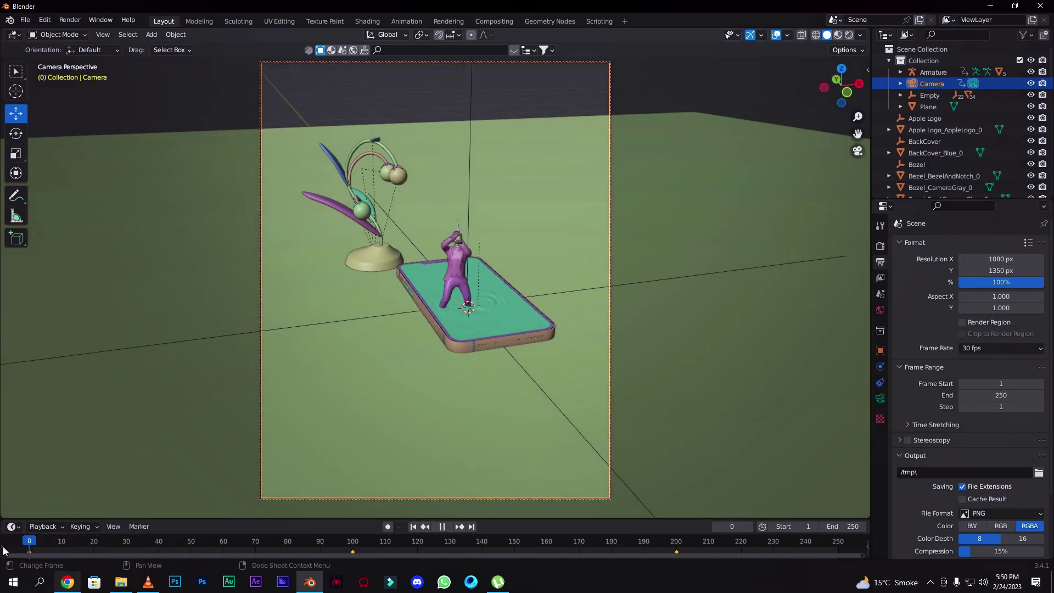
pyautogui.click(447, 528)
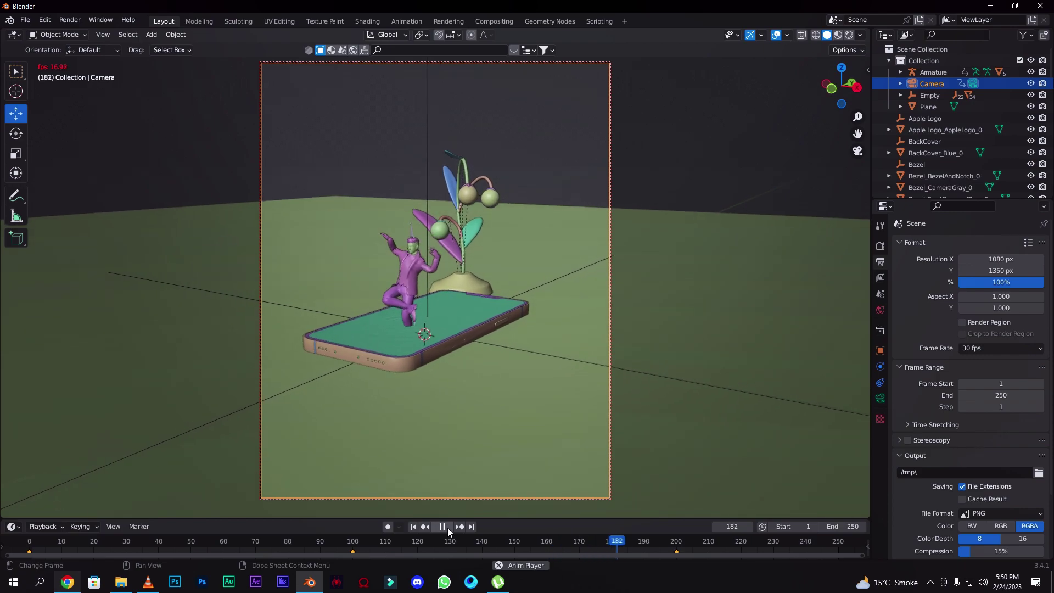
pyautogui.click(446, 528)
pyautogui.moveTo(662, 541); pyautogui.dragTo(28, 553)
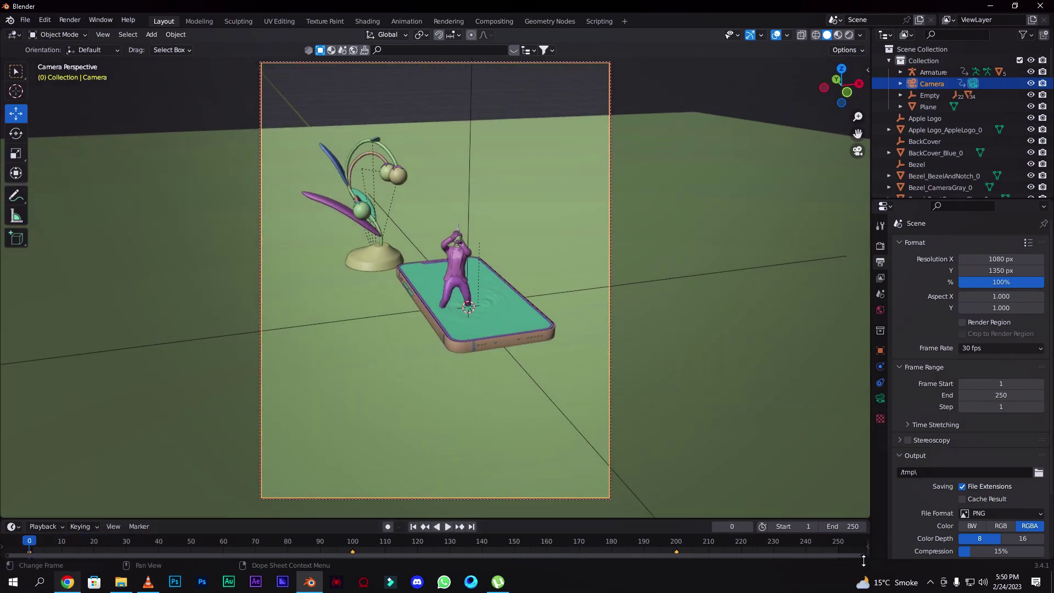
# Scale up the floor plane by a factor of about 2.06 so it fills the camera's background, and return to the camera view.
pyautogui.click(777, 37)
pyautogui.click(776, 36)
pyautogui.click(597, 230)
pyautogui.scroll(-5, 651, 215)
pyautogui.moveTo(771, 150); pyautogui.dragTo(630, 98, button='middle')
pyautogui.press('s')
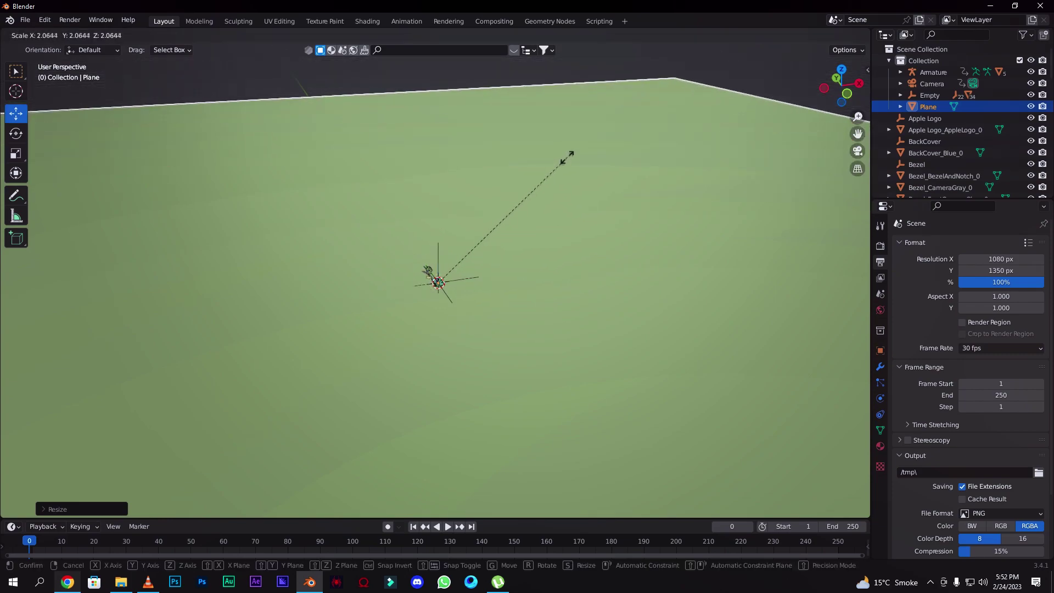
pyautogui.click(569, 153)
pyautogui.press('KP_0')
pyautogui.scroll(1, 431, 216)
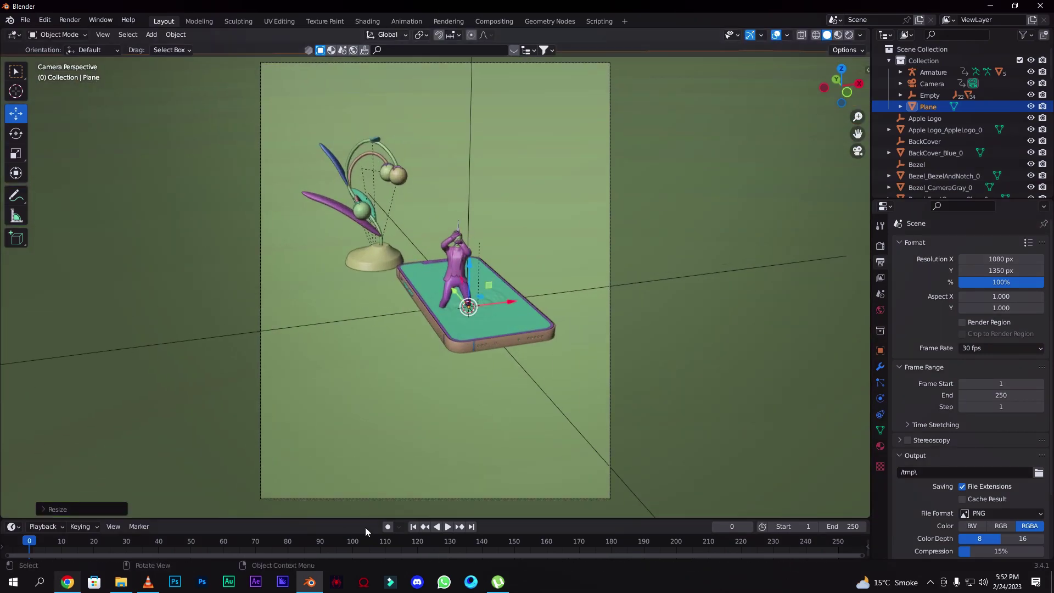
# Show the scene in Material Preview, check the enlarged floor, and open the Shading workspace for the plane.
pyautogui.click(838, 35)
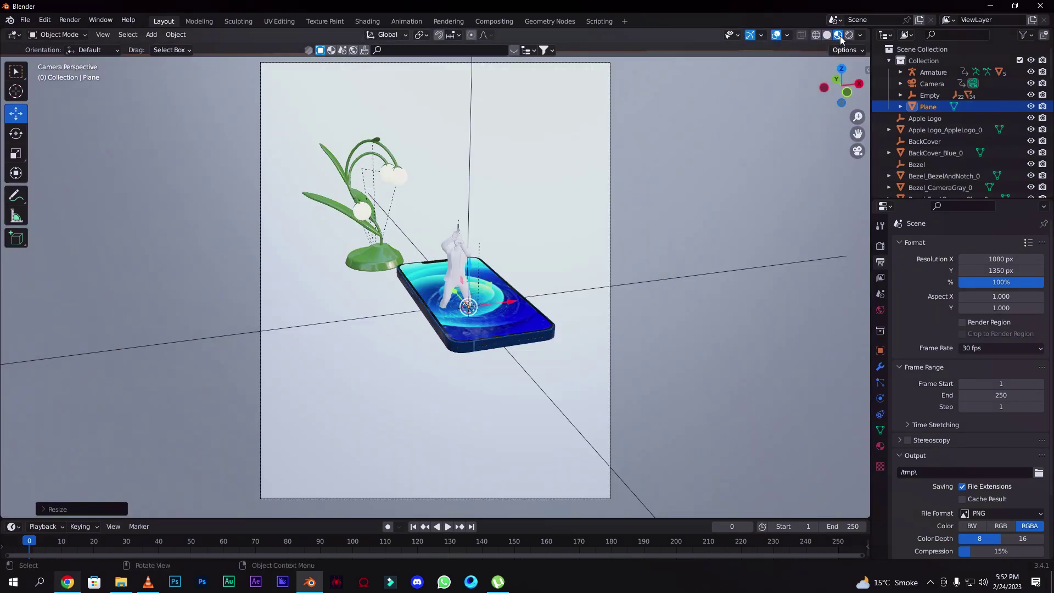
pyautogui.moveTo(825, 88); pyautogui.dragTo(819, 95)
pyautogui.scroll(-11, 651, 212)
pyautogui.scroll(-1, 648, 213)
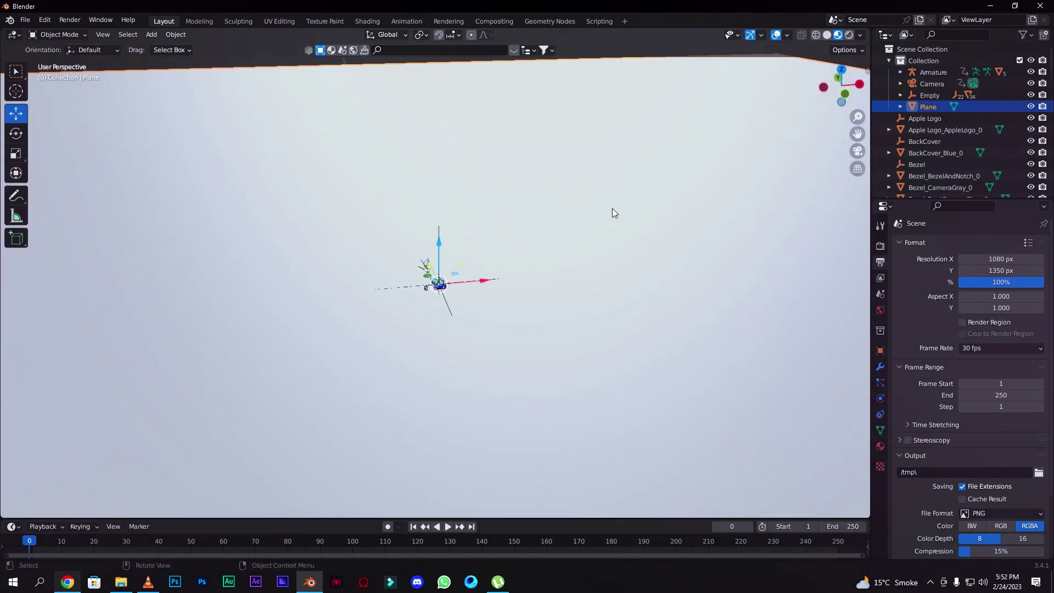
pyautogui.scroll(2, 612, 208)
pyautogui.click(368, 22)
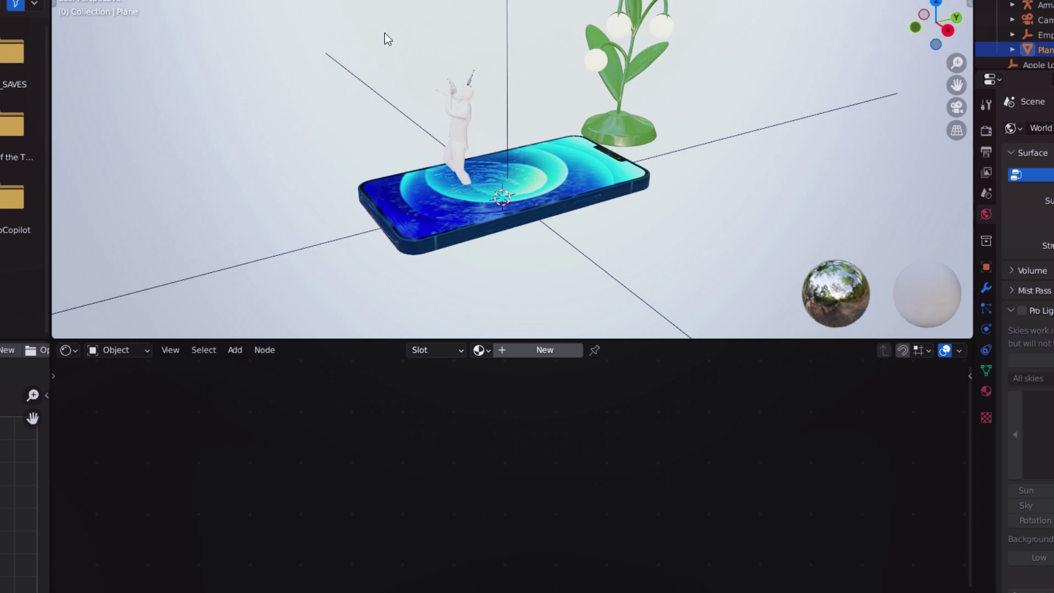
pyautogui.scroll(-3, 481, 158)
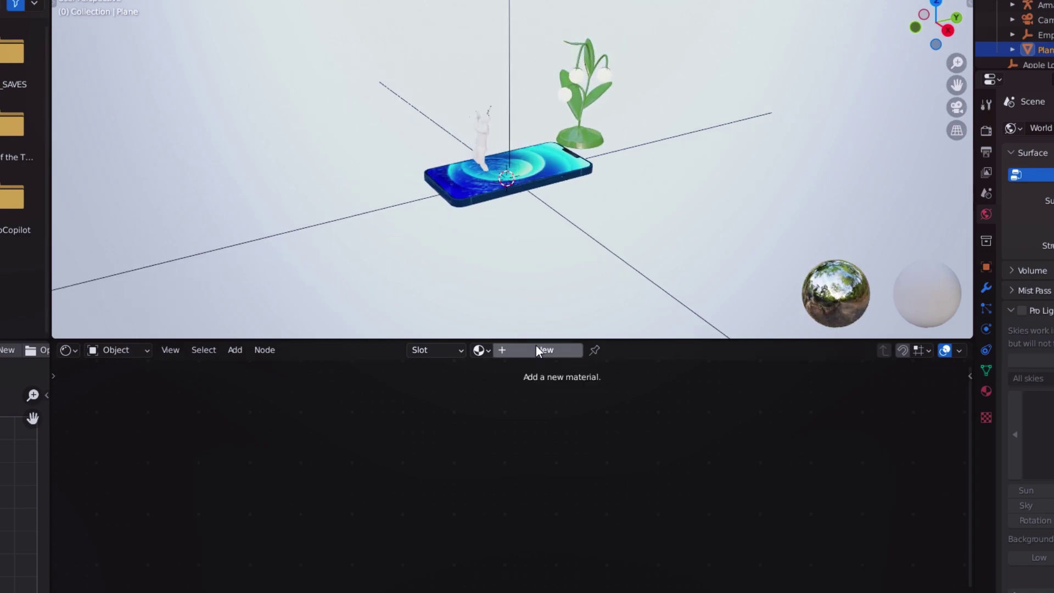
# Create a new material for the floor plane and darken its base color to near black.
pyautogui.click(537, 350)
pyautogui.click(496, 421)
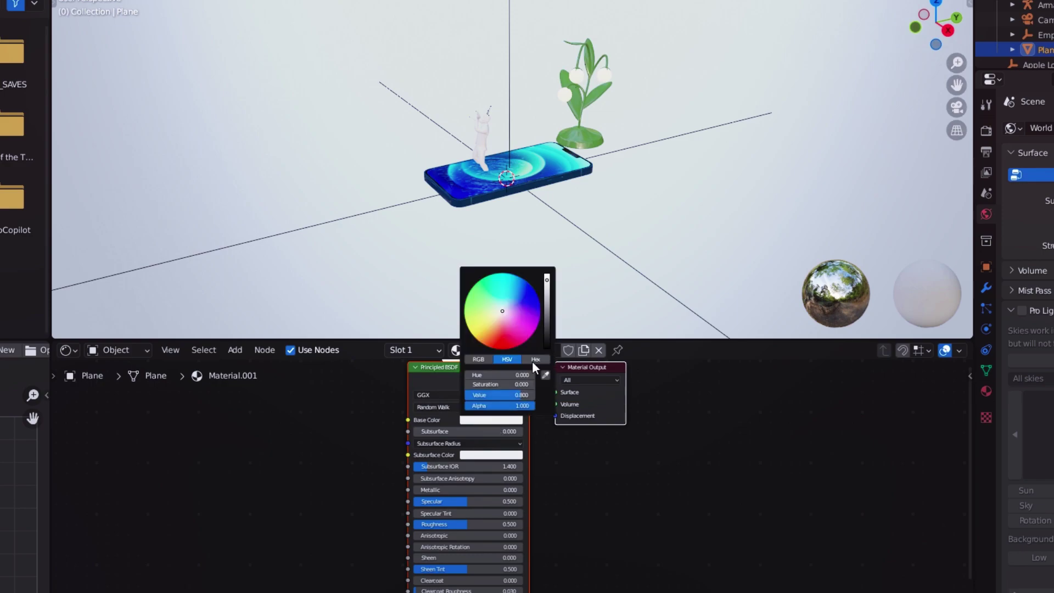
pyautogui.moveTo(547, 281); pyautogui.dragTo(547, 337)
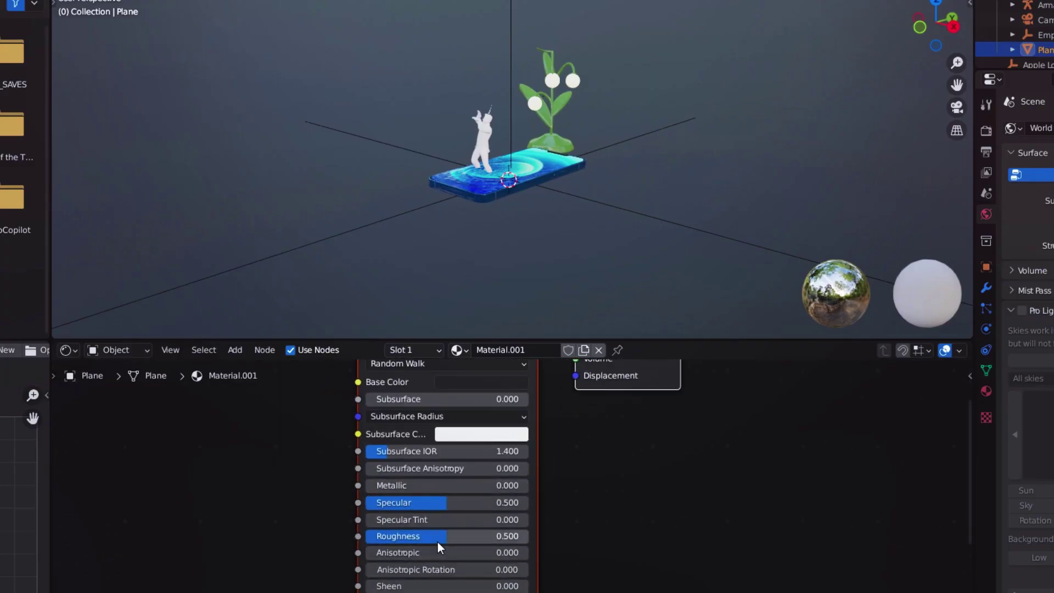
# Set the floor material's roughness to 0.8 and its metallic value to 0.3.
pyautogui.moveTo(438, 541); pyautogui.dragTo(497, 537)
pyautogui.click(496, 537)
pyautogui.write('0.8')
pyautogui.press('Return')
pyautogui.moveTo(428, 486); pyautogui.dragTo(467, 485)
pyautogui.click(467, 484)
pyautogui.write('0.3')
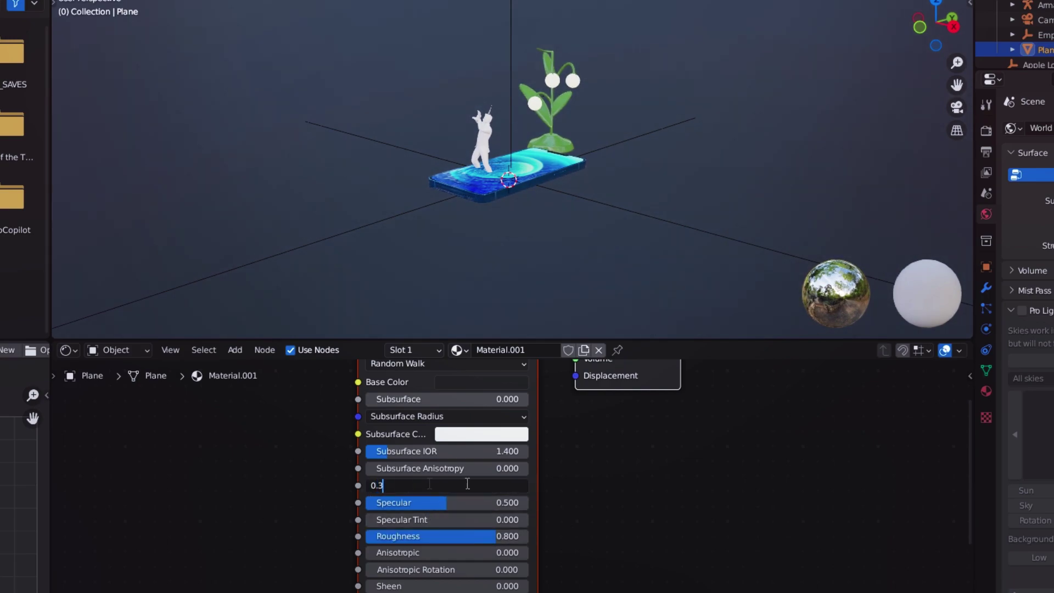
pyautogui.press('Return')
# Raise the floor material's subsurface IOR to about 1.559 and its metallic value to about 0.401.
pyautogui.moveTo(409, 453); pyautogui.dragTo(419, 453)
pyautogui.moveTo(420, 485); pyautogui.dragTo(436, 485)
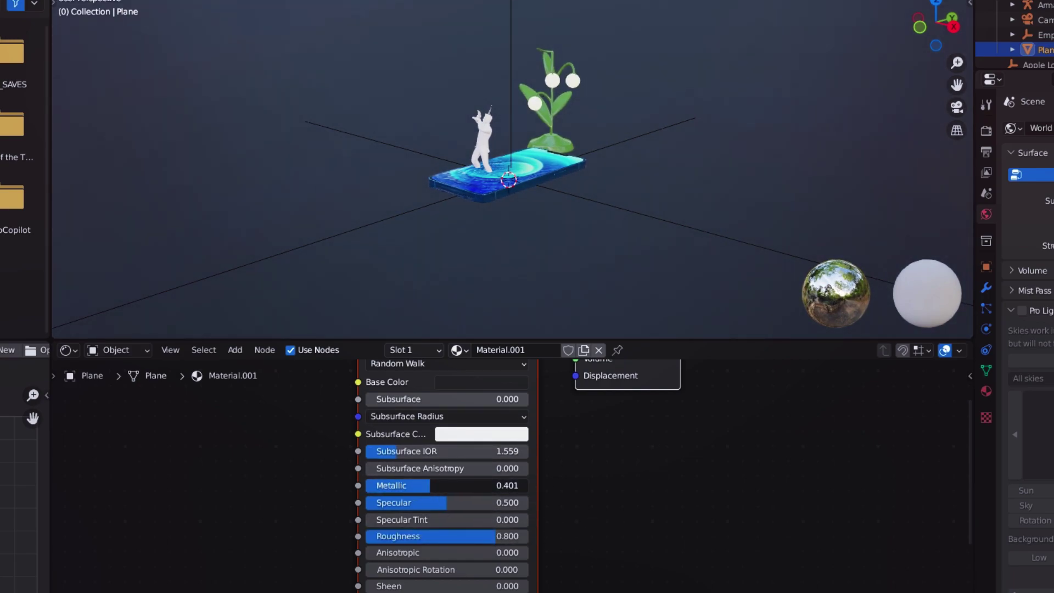
# Select the phone screen, disconnect the image texture from its base color, and delete the texture node.
pyautogui.moveTo(970, 476); pyautogui.dragTo(971, 431)
pyautogui.moveTo(936, 23); pyautogui.dragTo(1009, 50)
pyautogui.scroll(3, 657, 133)
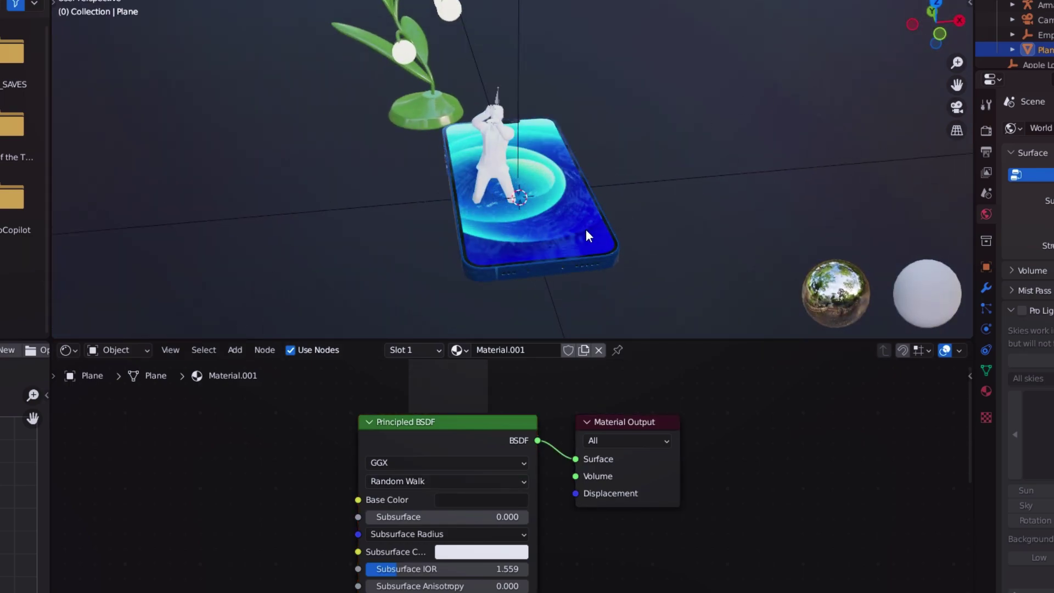
pyautogui.click(585, 236)
pyautogui.scroll(-1, 382, 499)
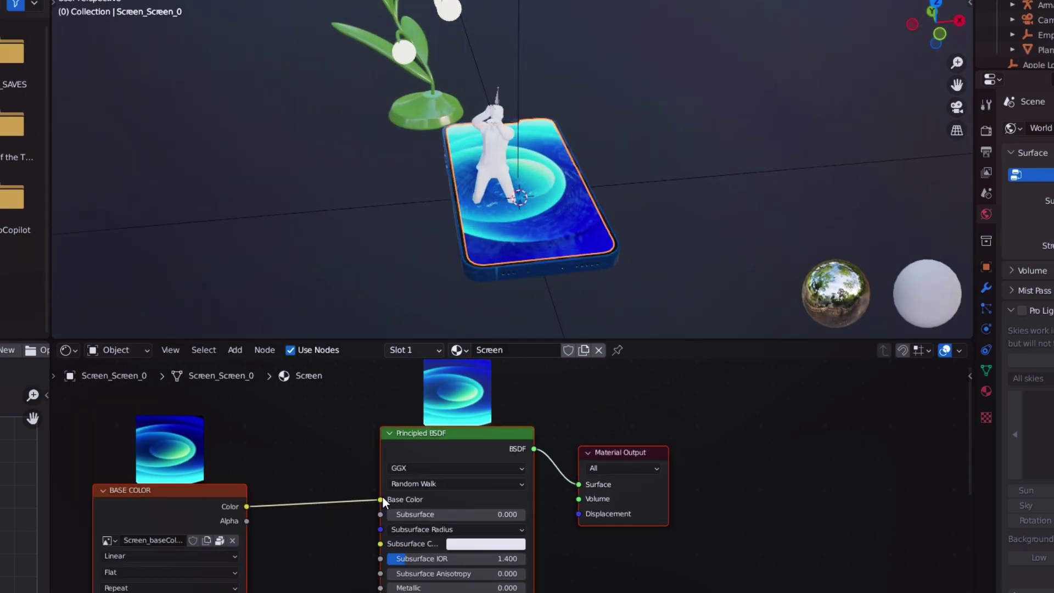
pyautogui.moveTo(379, 500); pyautogui.dragTo(315, 503)
pyautogui.click(211, 487)
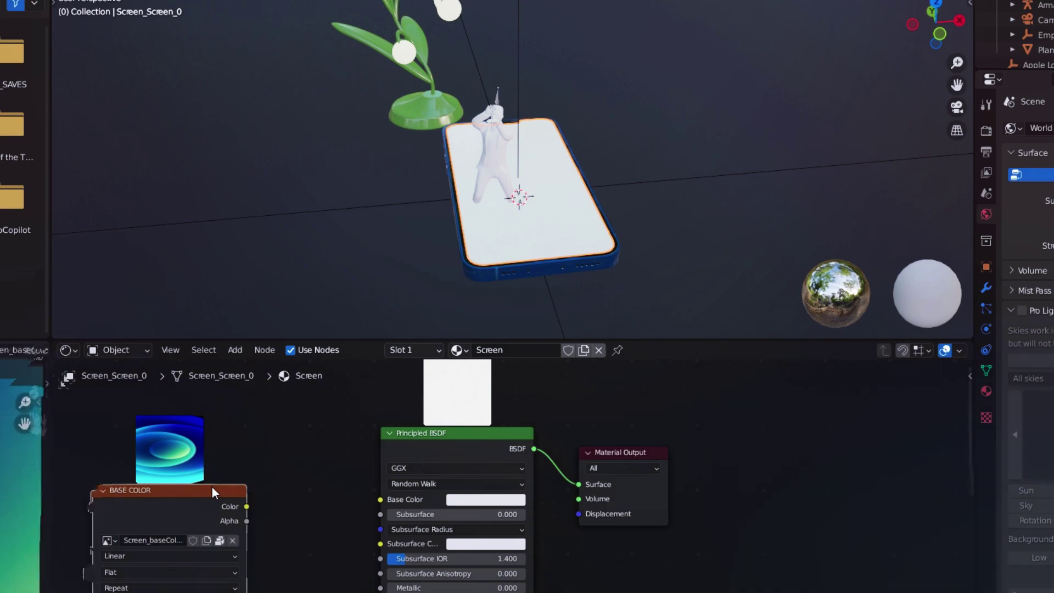
pyautogui.click(232, 539)
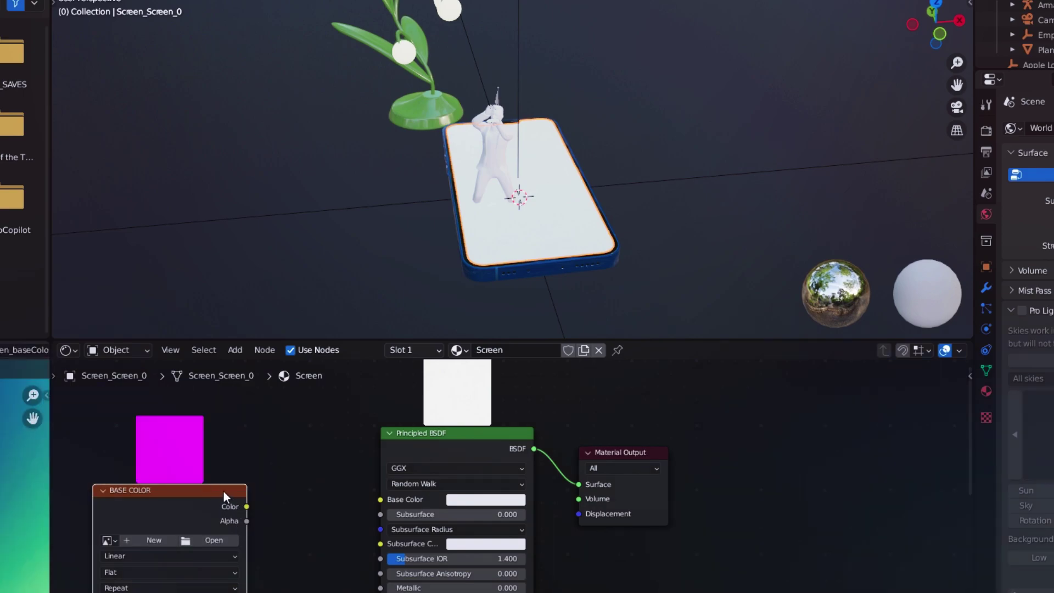
pyautogui.press('Delete')
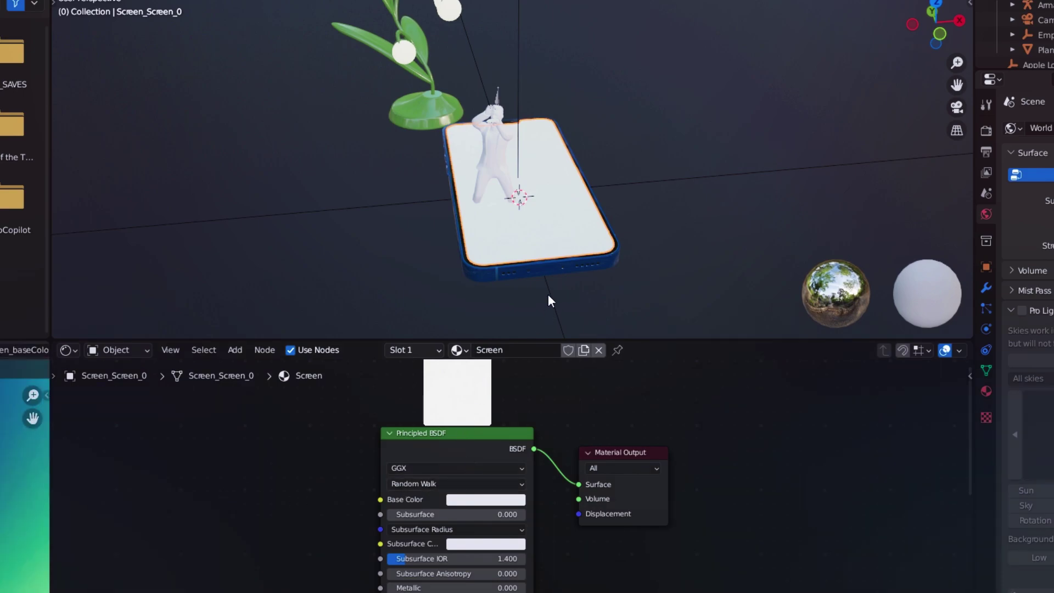
# Darken the screen material's base color and set roughness to 0, metallic to about 0.110 and specular to about 0.706.
pyautogui.click(491, 500)
pyautogui.moveTo(556, 325); pyautogui.dragTo(555, 395)
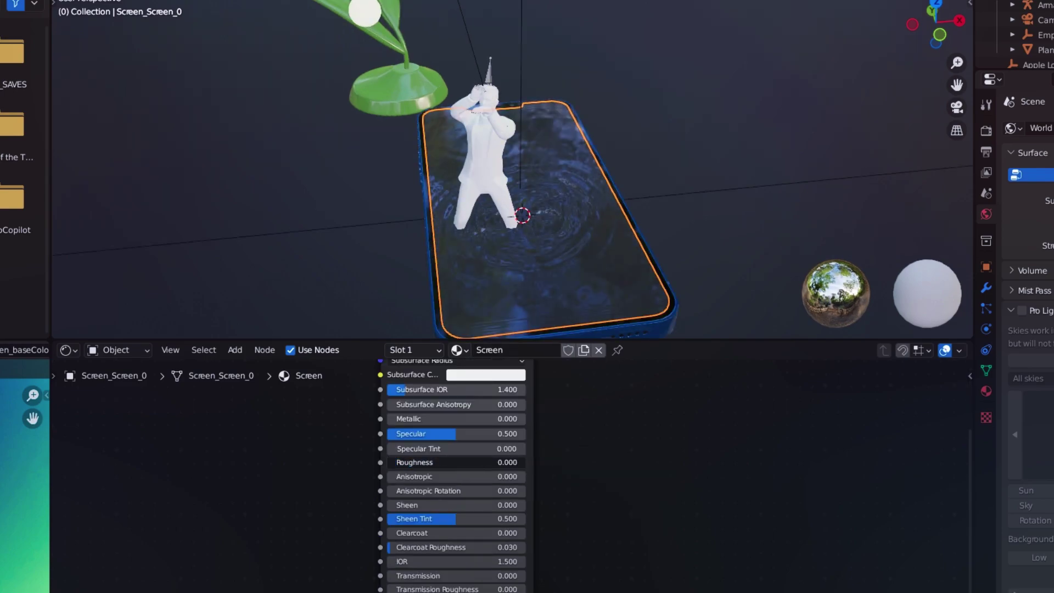
pyautogui.moveTo(423, 418); pyautogui.dragTo(434, 419)
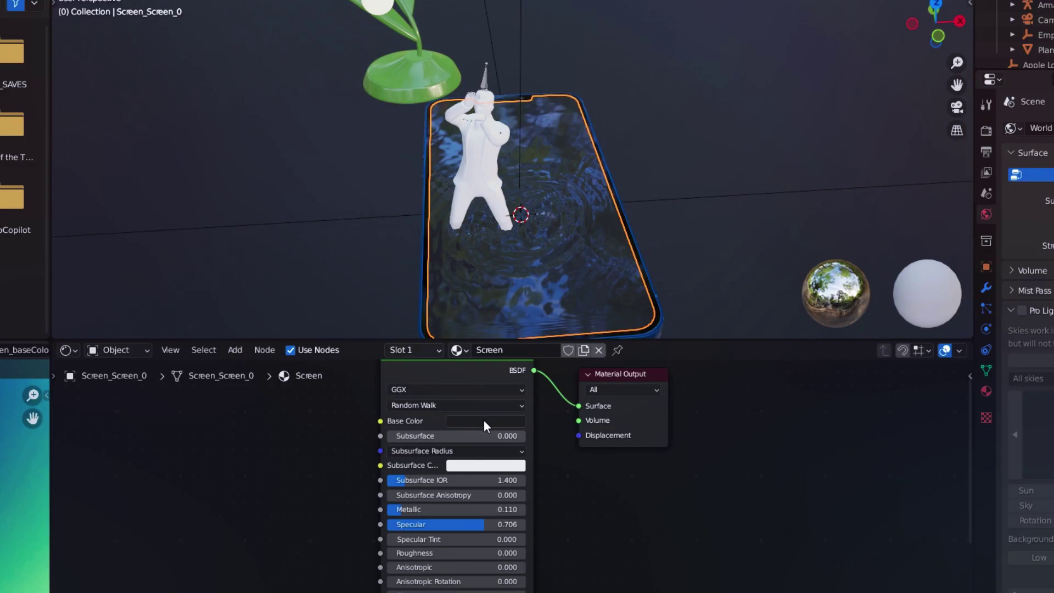
# Tint the phone screen's dark base color slightly blue and check the rippled surface.
pyautogui.click(483, 420)
pyautogui.moveTo(500, 284); pyautogui.dragTo(511, 273)
pyautogui.moveTo(928, 27); pyautogui.dragTo(933, 25)
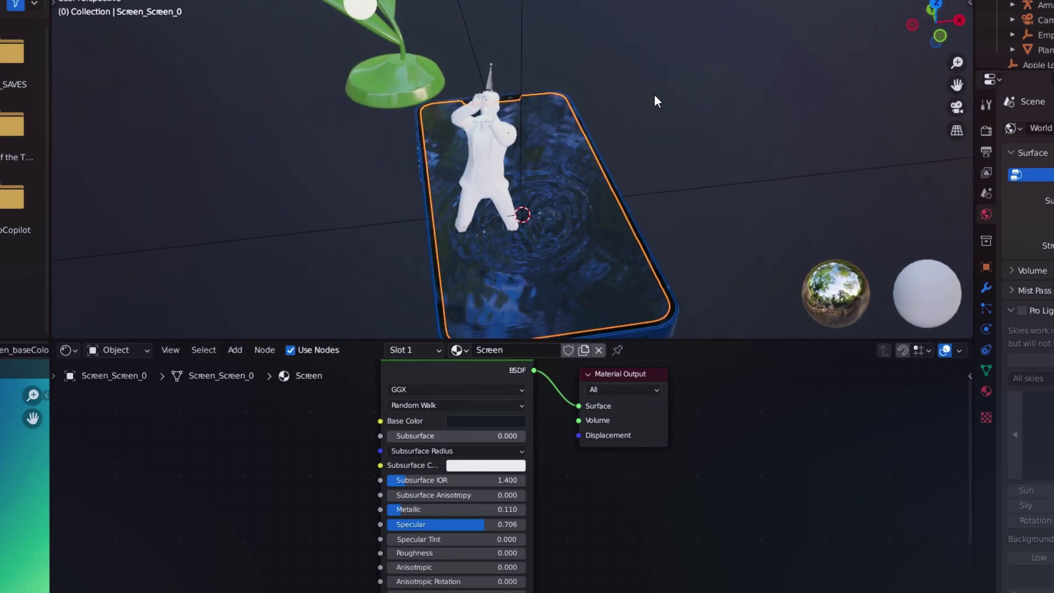
# Select and frame the character's head, and adjust the base color brightness of its material.
pyautogui.click(490, 105)
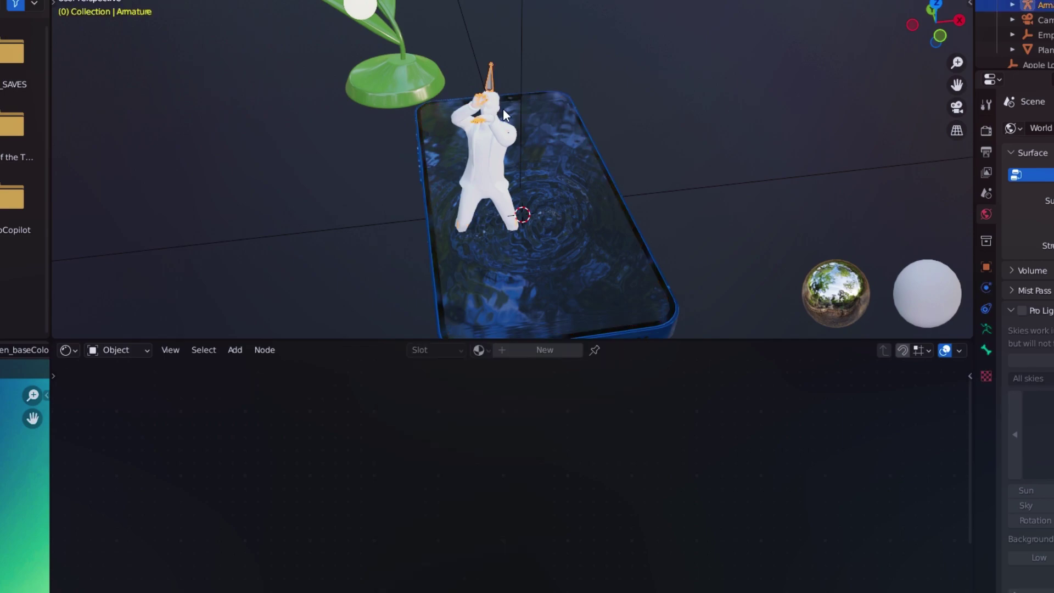
pyautogui.click(491, 99)
pyautogui.press('KP_Decimal')
pyautogui.moveTo(527, 420); pyautogui.dragTo(527, 516, button='middle')
pyautogui.click(488, 517)
pyautogui.scroll(-2, 508, 219)
pyautogui.click(508, 231)
pyautogui.moveTo(550, 422); pyautogui.dragTo(552, 388)
pyautogui.scroll(-4, 508, 220)
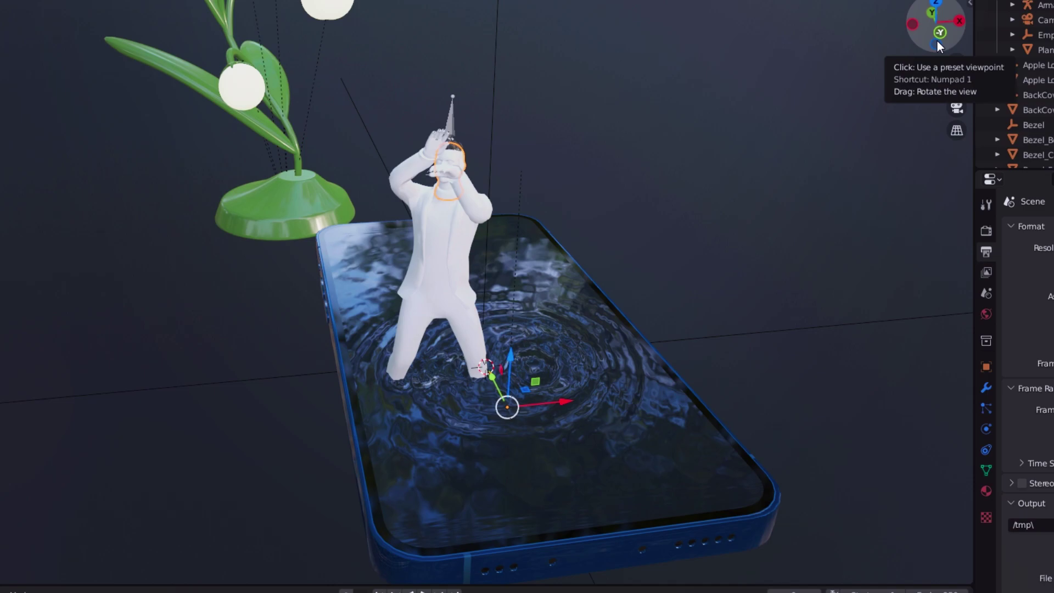
# Switch the render engine from Eevee to Cycles and choose GPU Compute as the device.
pyautogui.hotkey('shift', 'a')
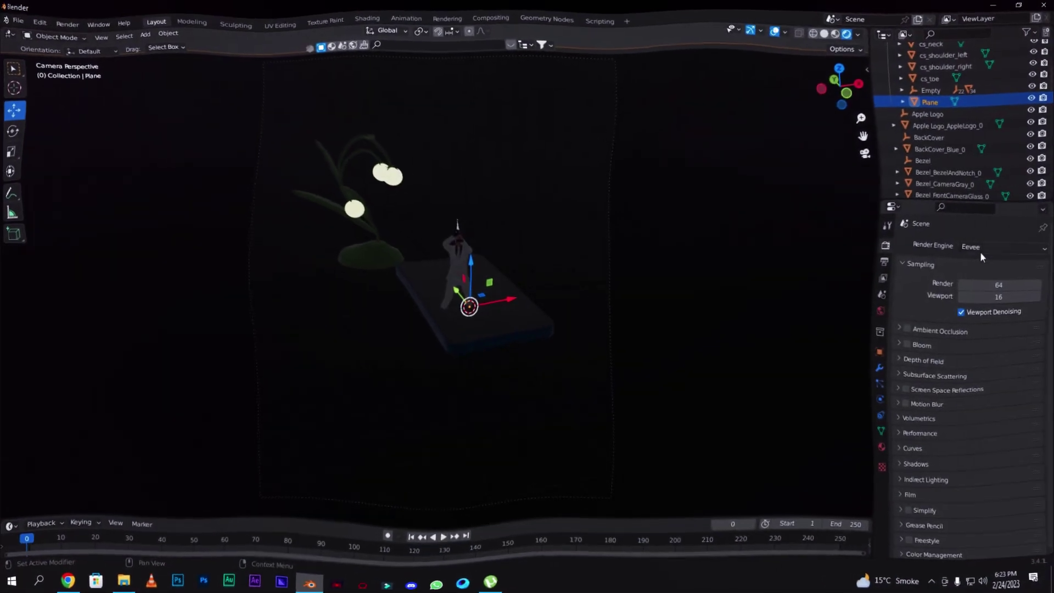
pyautogui.click(977, 245)
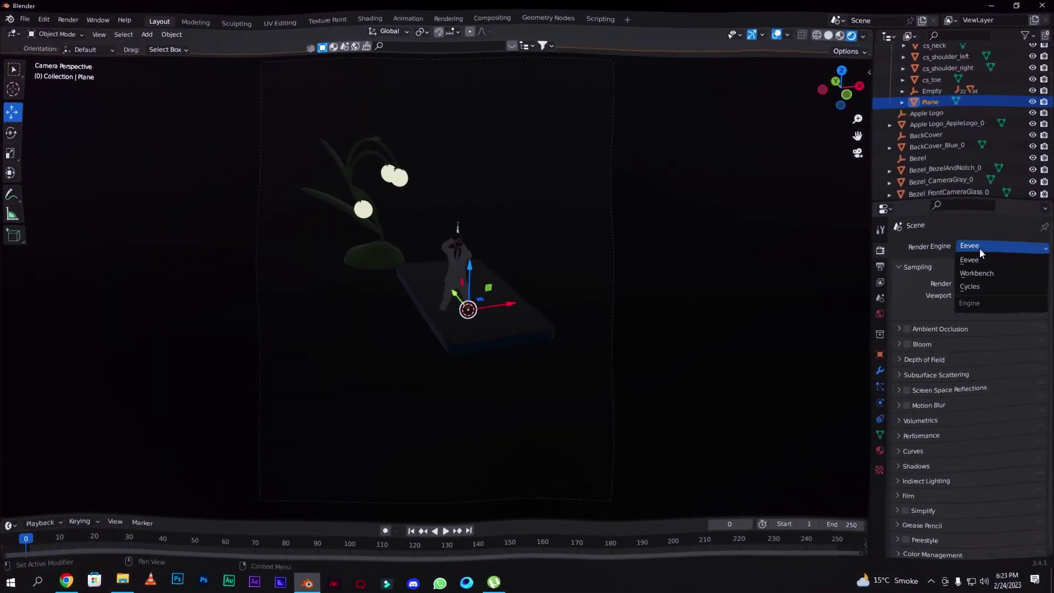
pyautogui.click(975, 282)
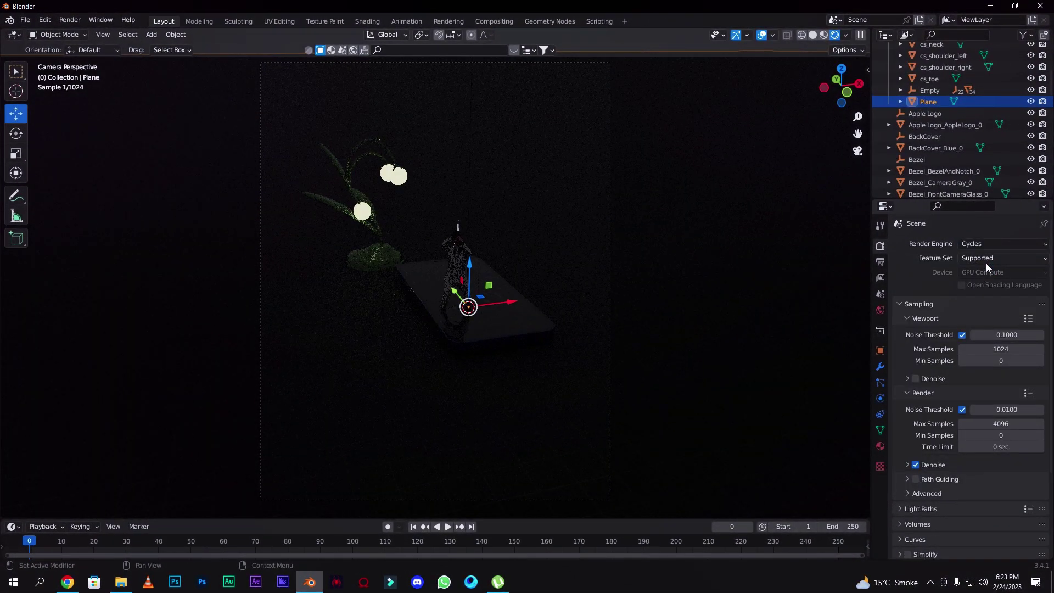
pyautogui.click(985, 273)
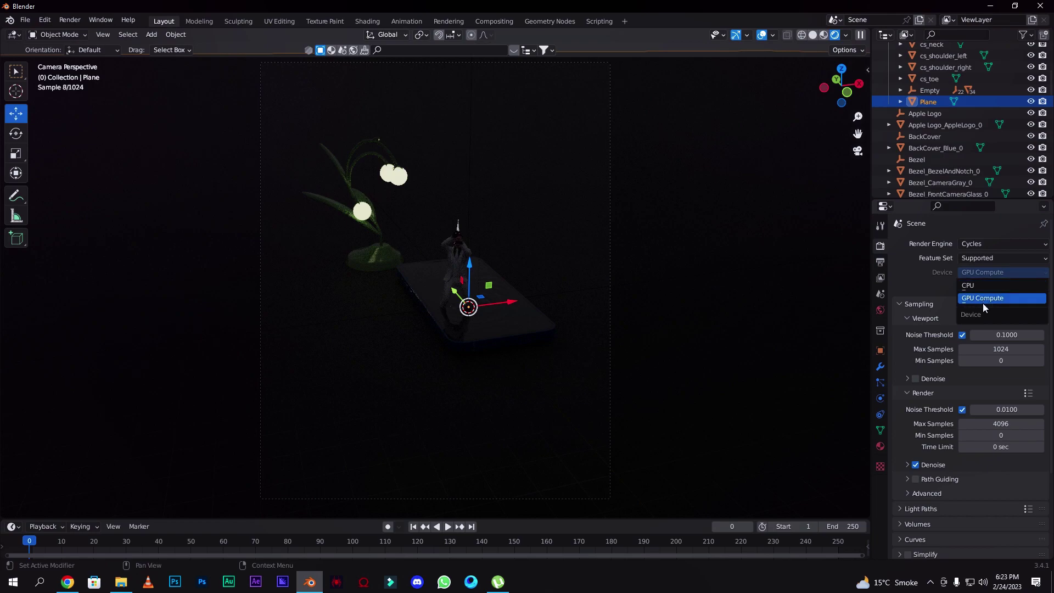
pyautogui.click(982, 299)
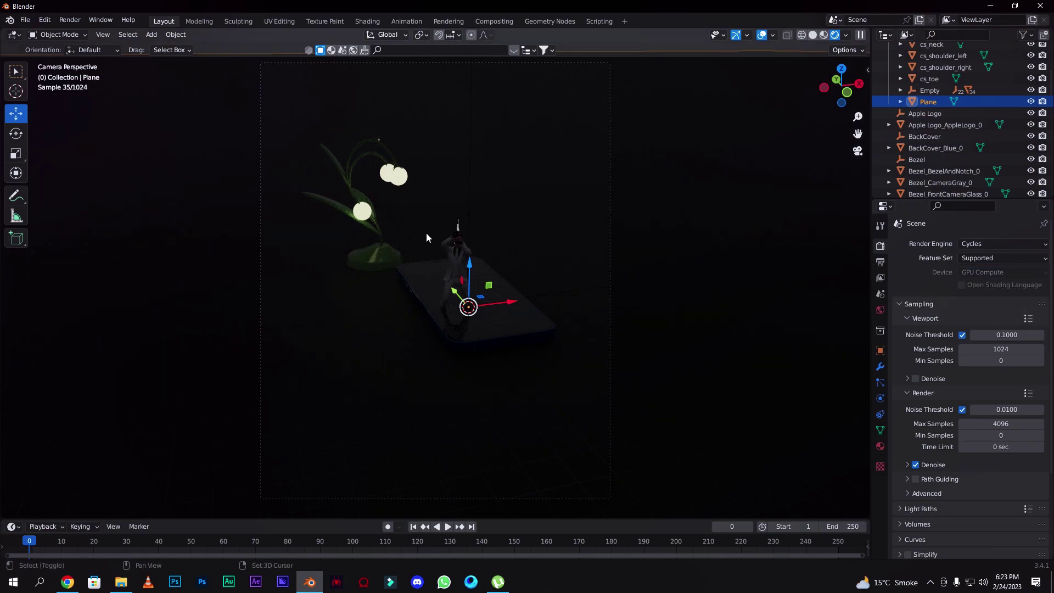
# Add a point light, position it inside the lamp's flower bulb nearest the phone, and return to the camera view.
pyautogui.hotkey('shift', 'a')
pyautogui.moveTo(426, 232)
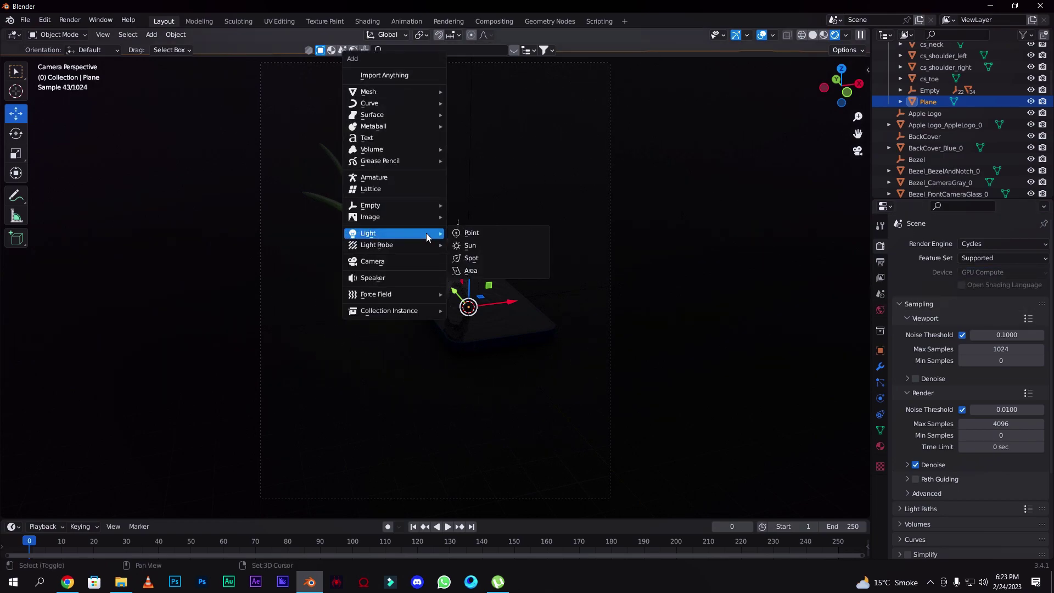
pyautogui.click(492, 238)
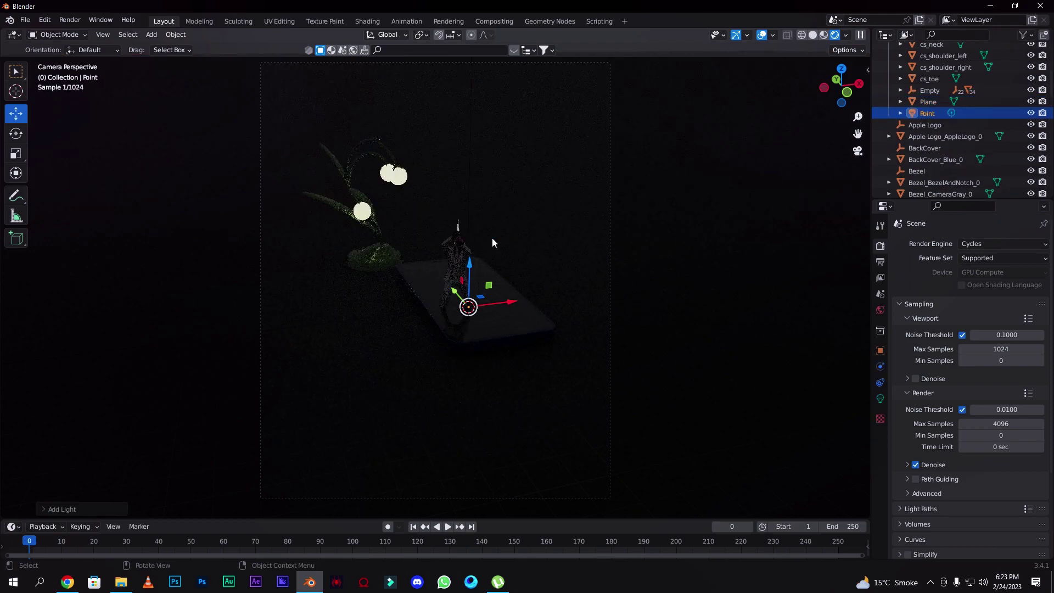
pyautogui.moveTo(473, 267); pyautogui.dragTo(478, 160)
pyautogui.press('KP_7')
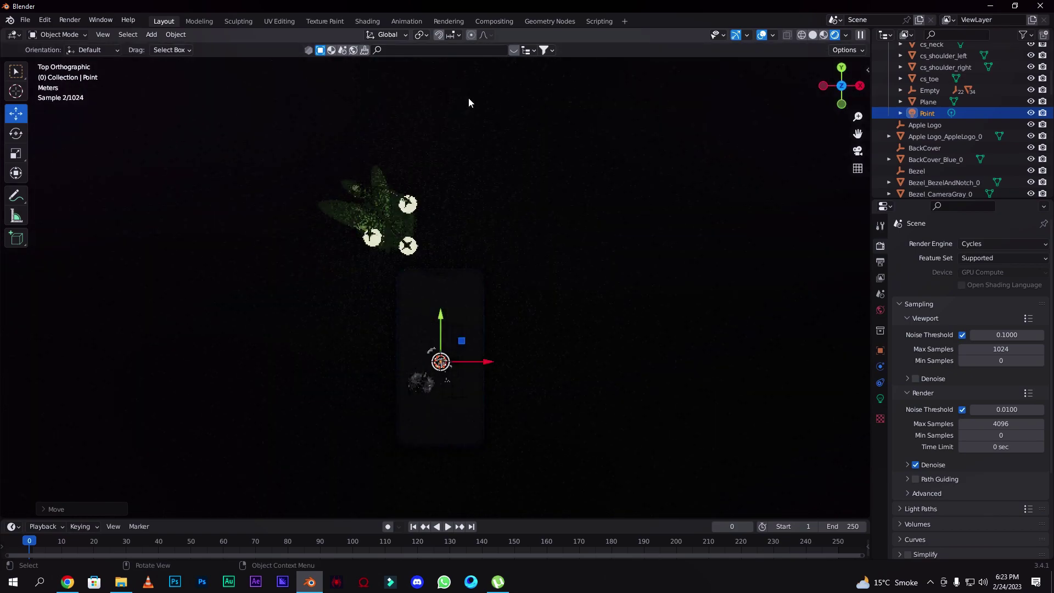
pyautogui.moveTo(436, 311); pyautogui.dragTo(430, 212)
pyautogui.moveTo(479, 258); pyautogui.dragTo(447, 245)
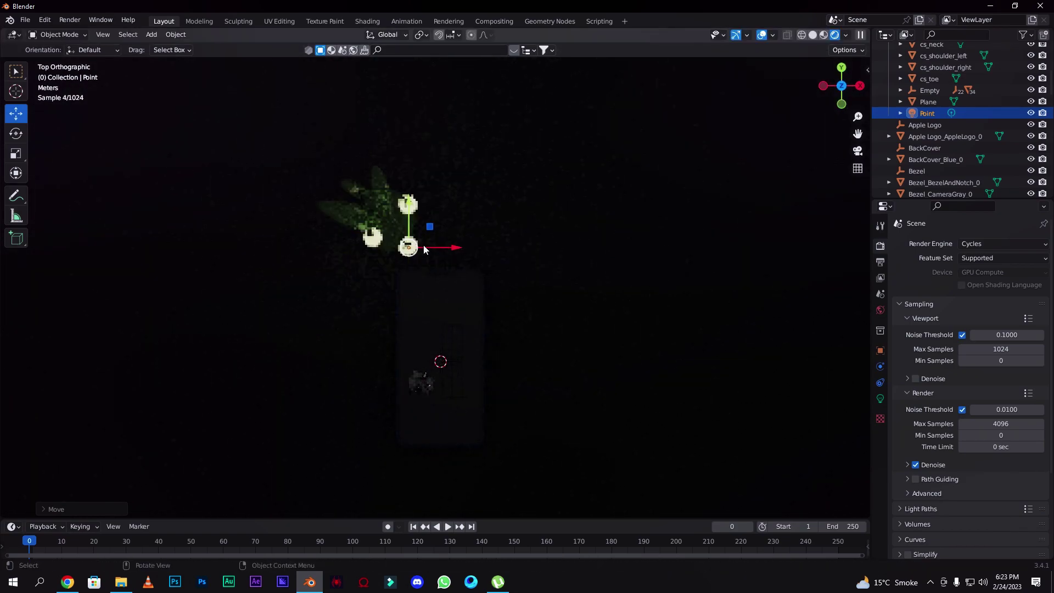
pyautogui.press('KP_3')
pyautogui.press('KP_0')
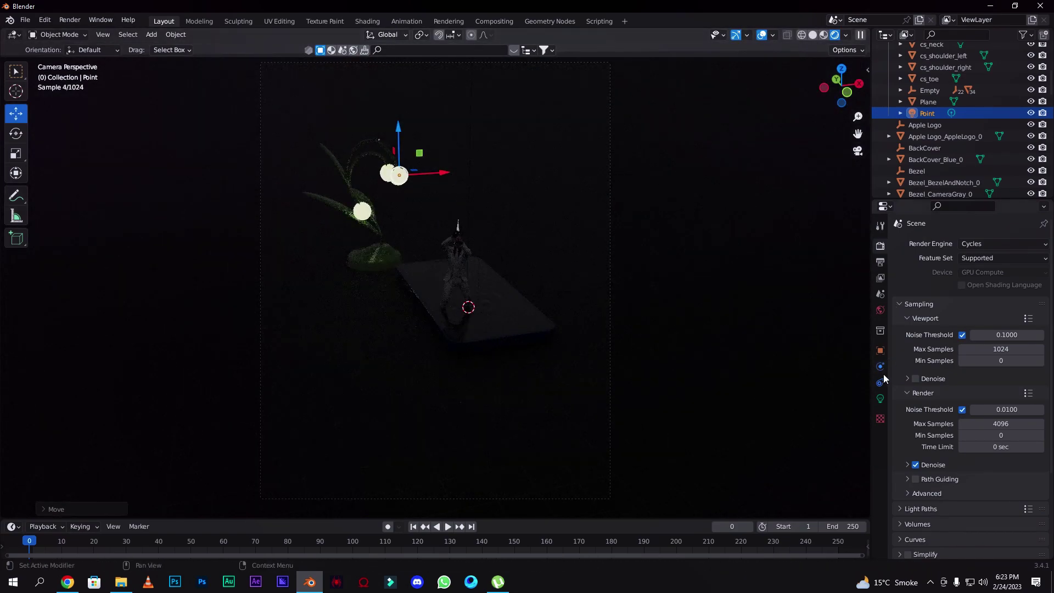
# Set the point light's radius to 14 m and its power to 15000 W.
pyautogui.click(879, 400)
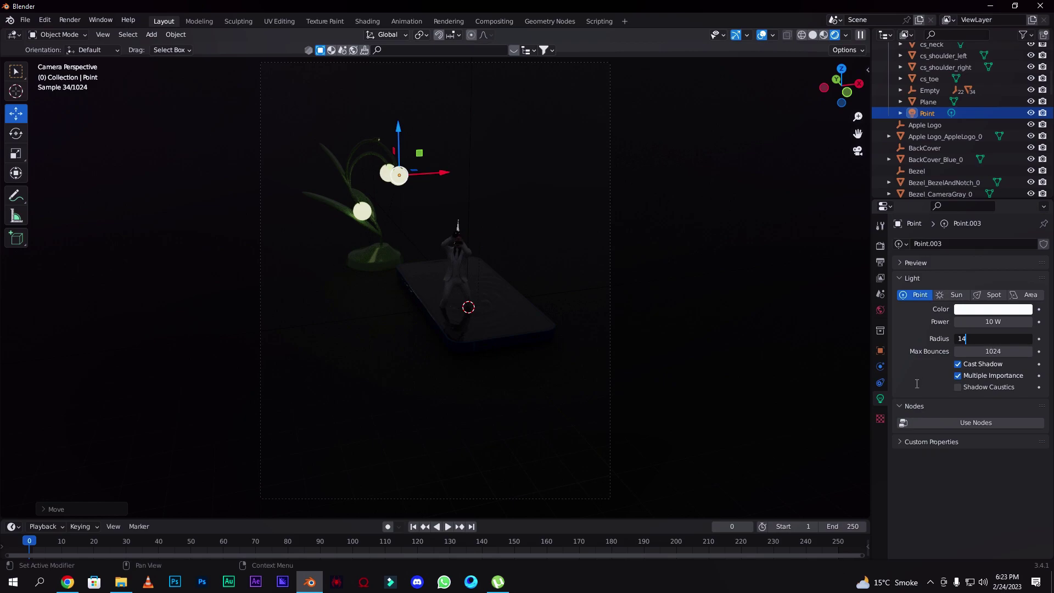
pyautogui.press('Return')
pyautogui.click(1004, 322)
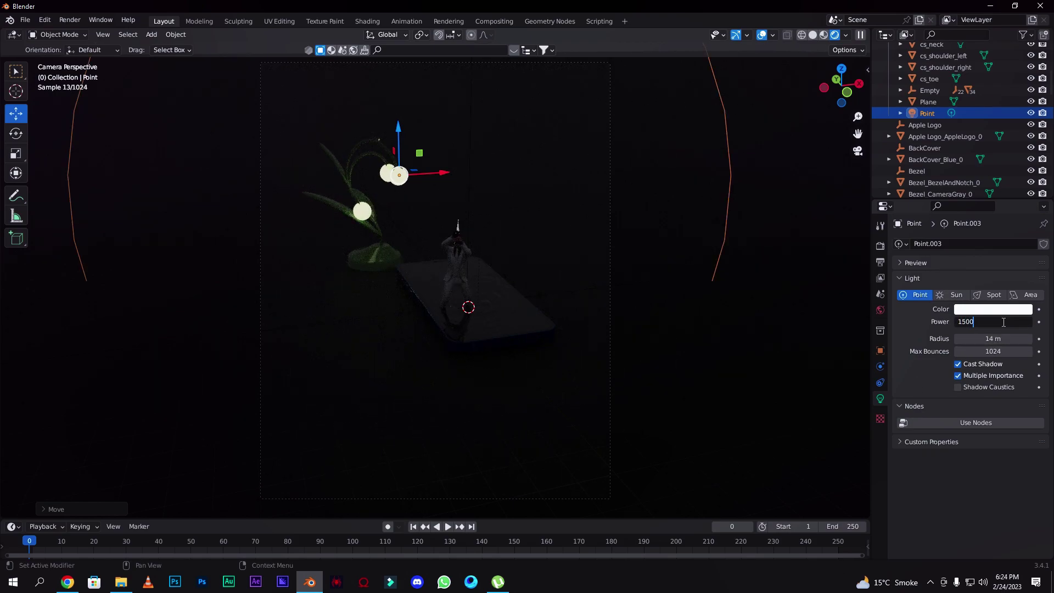
pyautogui.press('Return')
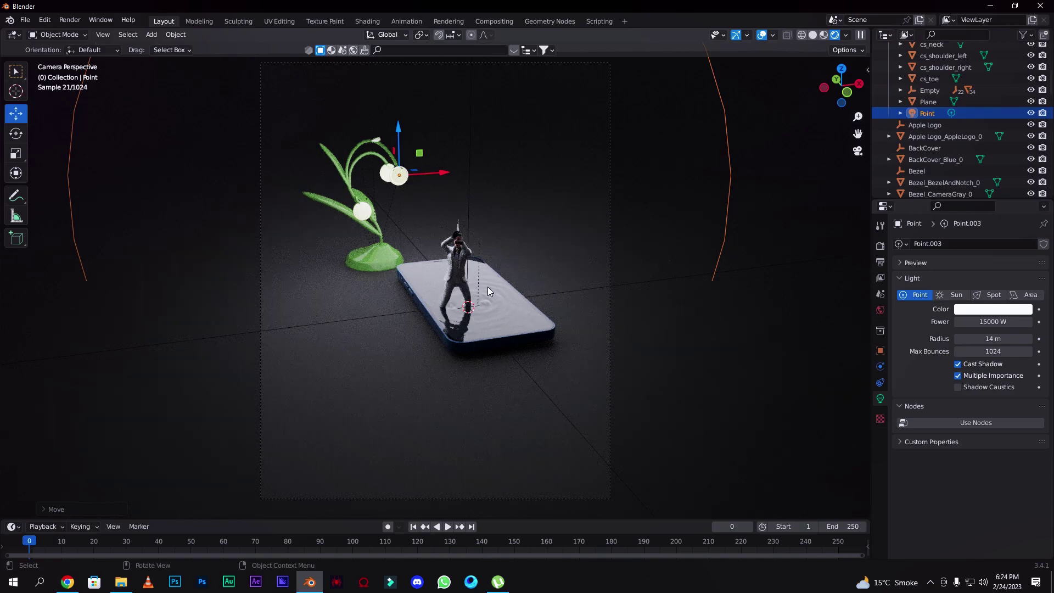
# Duplicate the point light twice in top view, placing the copies on the lamp's other two bulbs, and return to the camera view.
pyautogui.press('`')
pyautogui.click(472, 160)
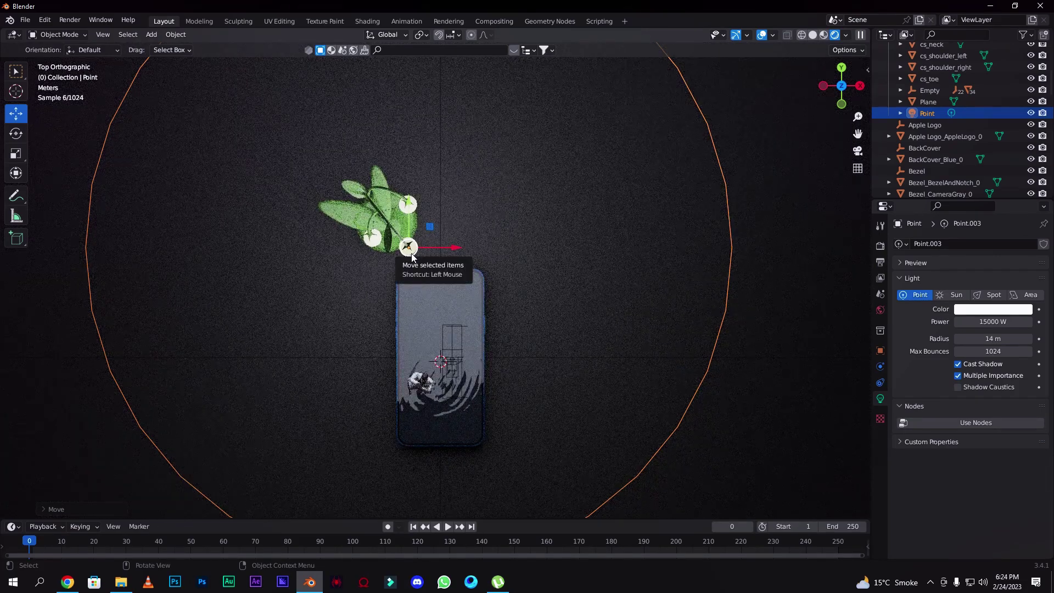
pyautogui.hotkey('shift', 'd')
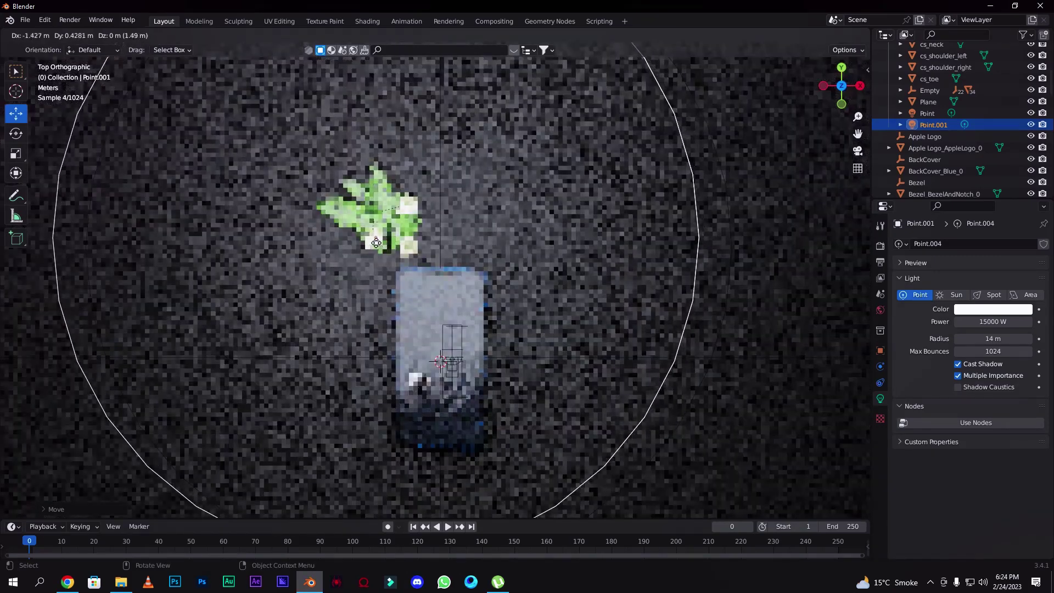
pyautogui.click(375, 248)
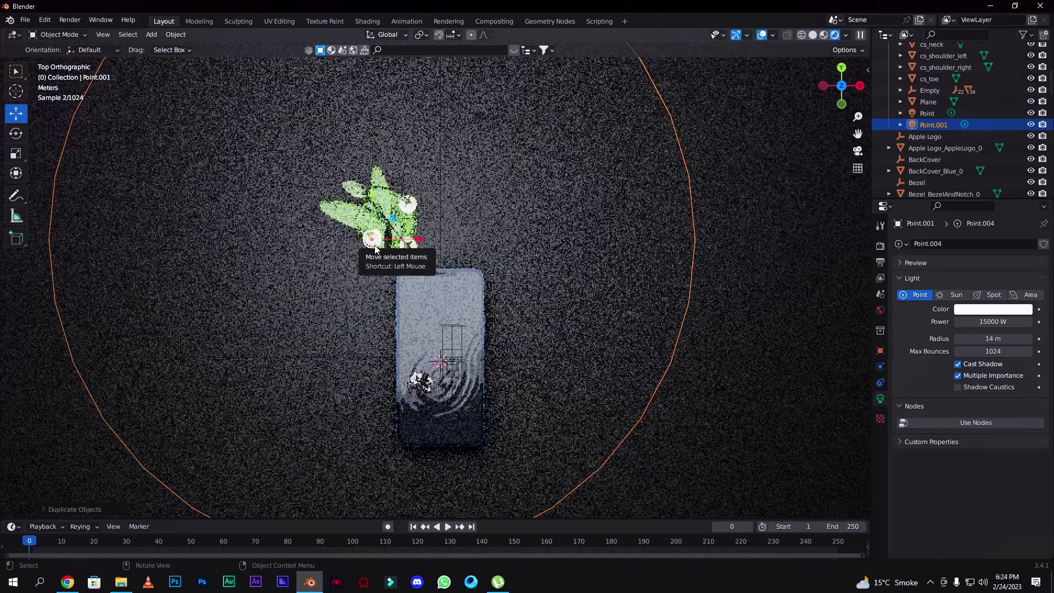
pyautogui.hotkey('shift', 'd')
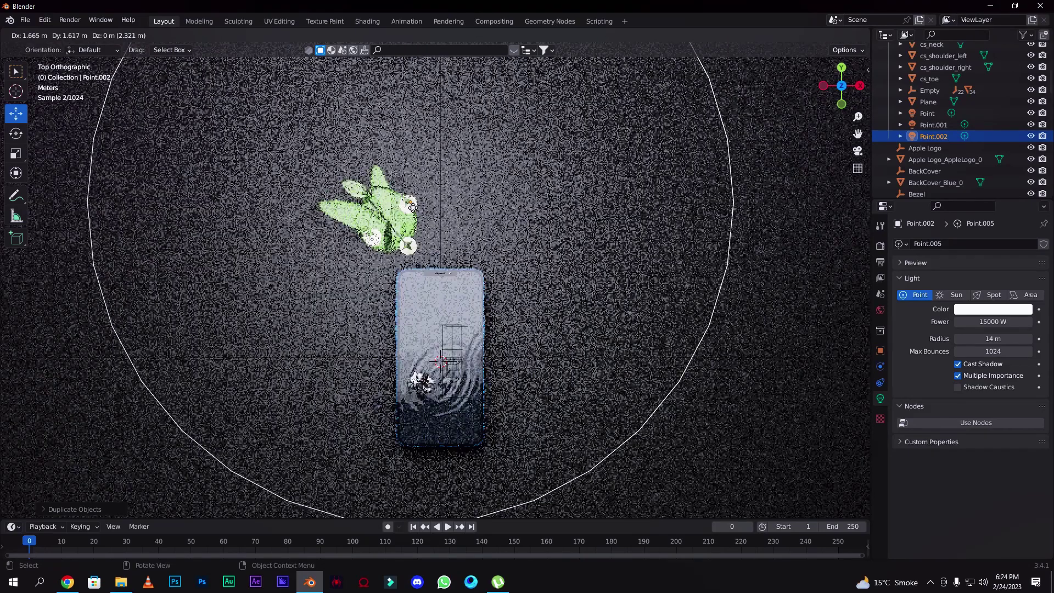
pyautogui.click(409, 202)
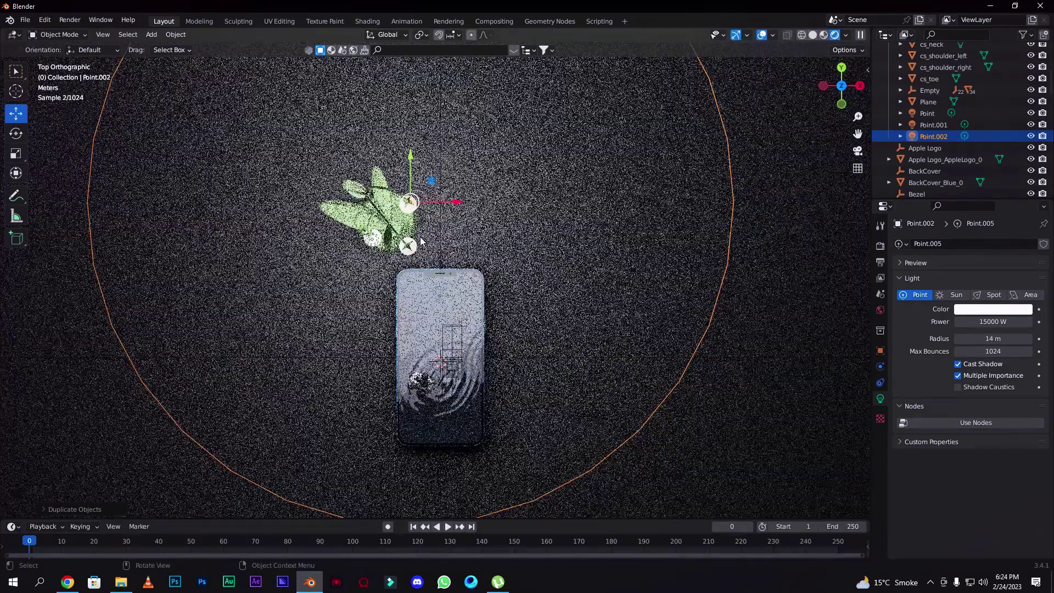
pyautogui.press('`')
pyautogui.click(389, 281)
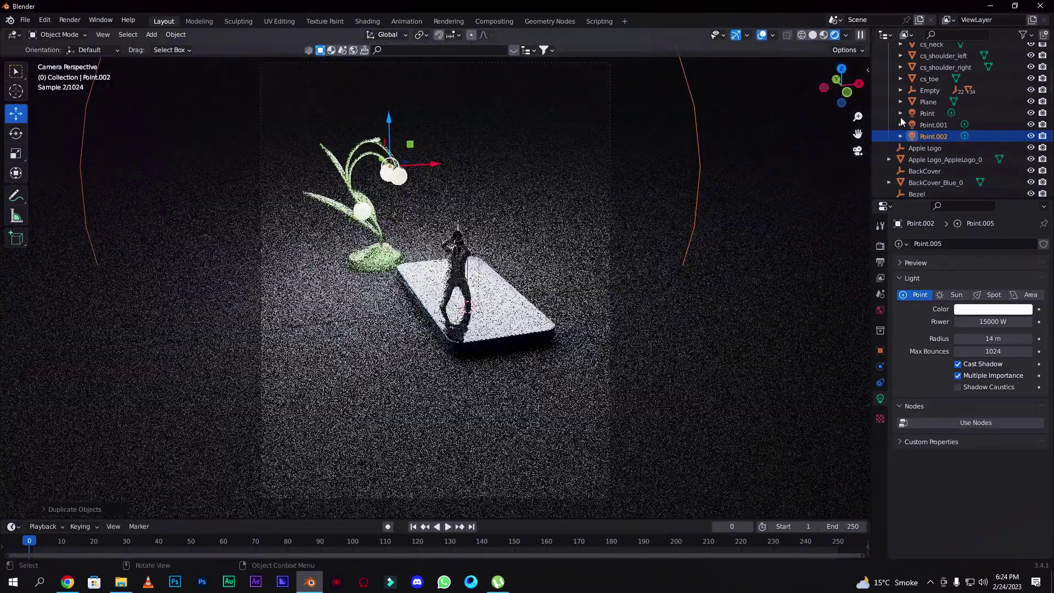
# Set the radius of the last duplicated point light to 1 m.
pyautogui.click(994, 338)
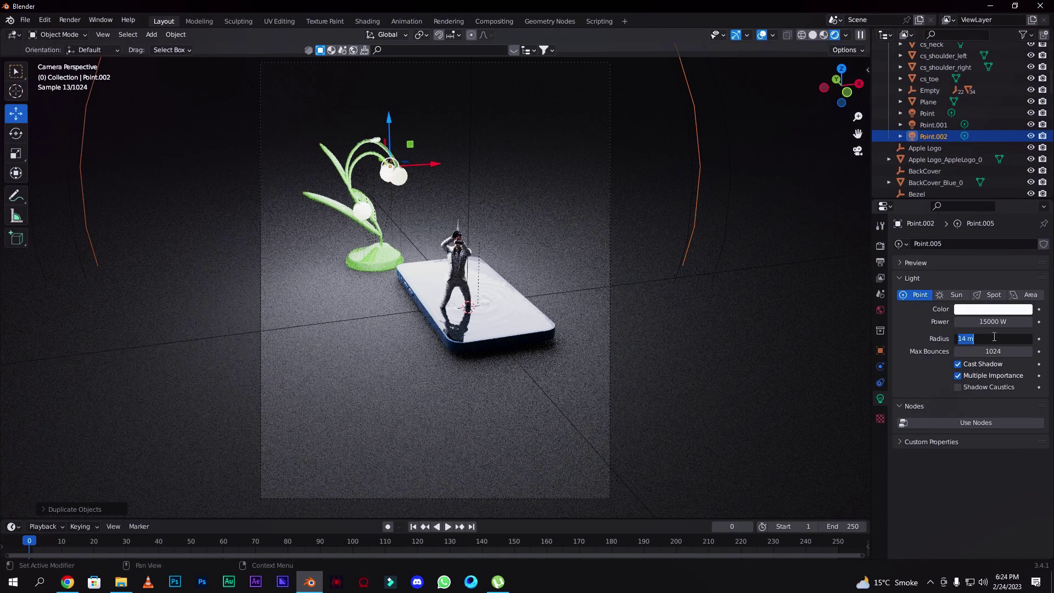
pyautogui.write('1')
pyautogui.press('Return')
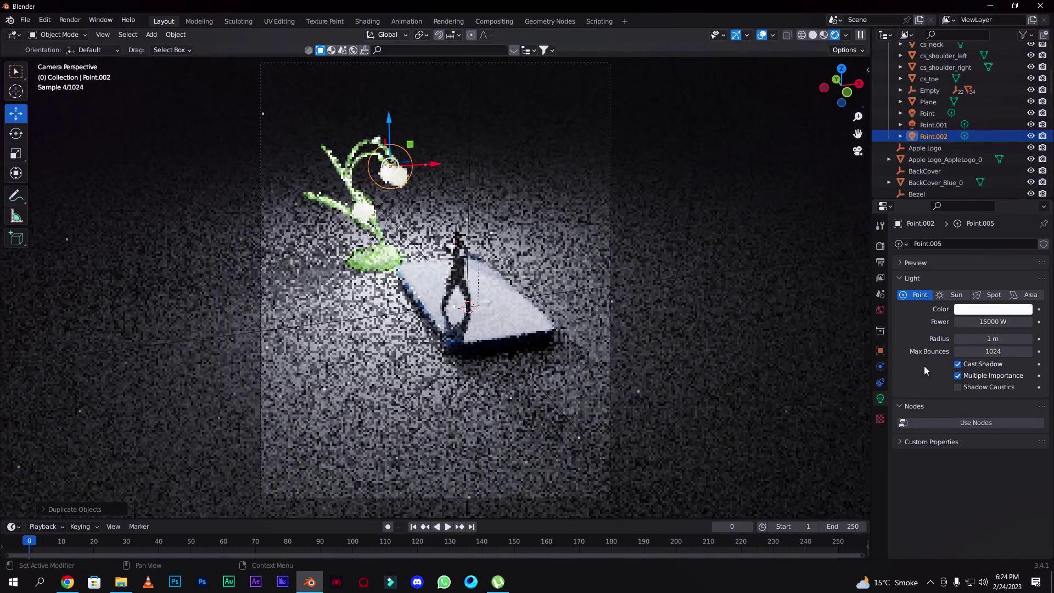
# Set the power of the last duplicated bulb light to 1000 W.
pyautogui.click(984, 322)
pyautogui.write('1500')
pyautogui.write('0')
pyautogui.press('Return')
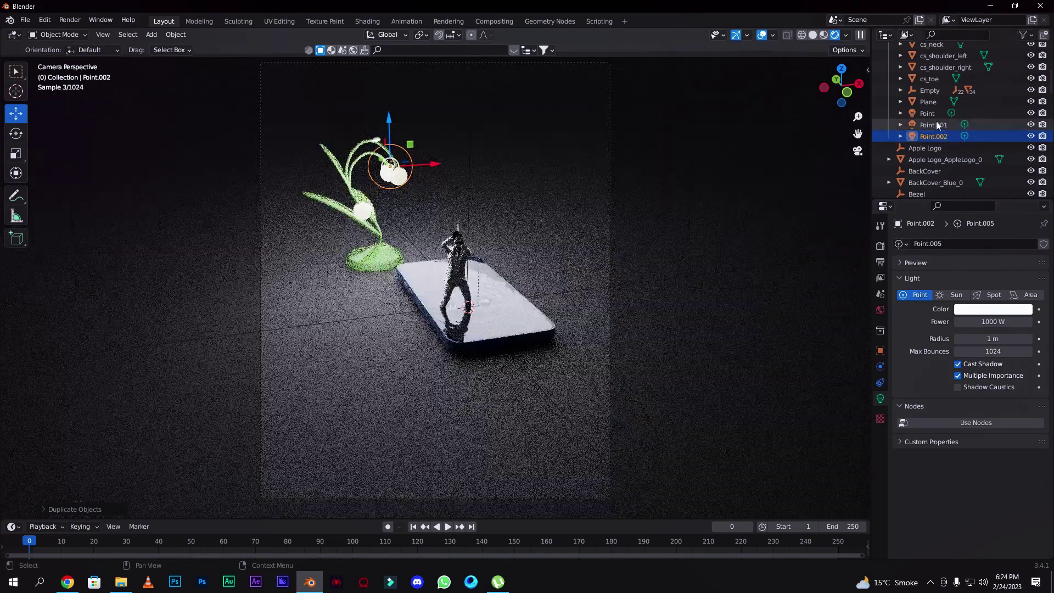
# Set the other duplicated bulb light, Point.001, to a power of 1000 W and a radius of 1 m.
pyautogui.click(936, 114)
pyautogui.click(932, 125)
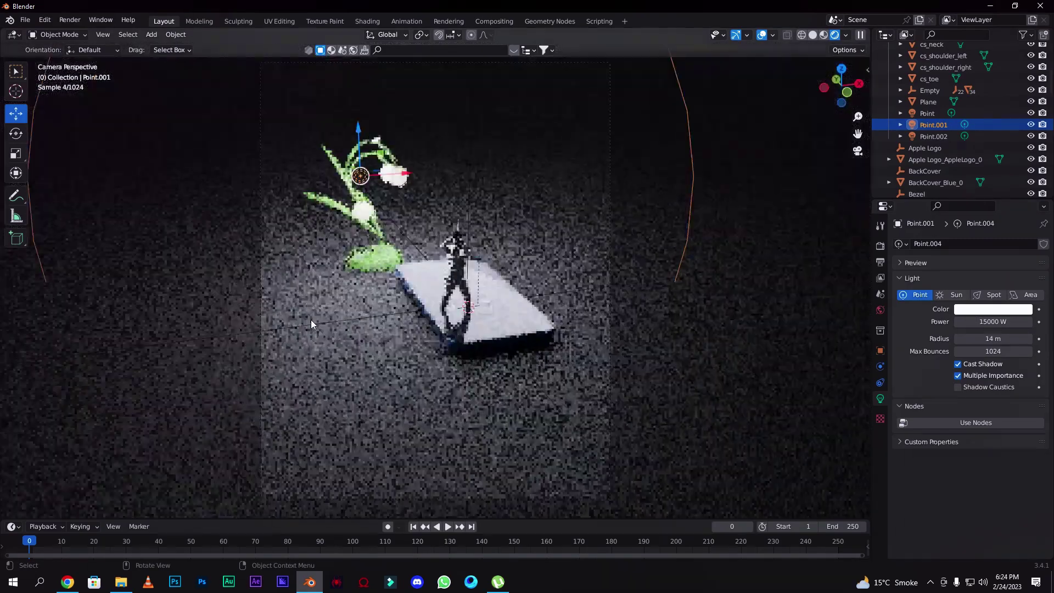
pyautogui.doubleClick(993, 321)
pyautogui.write('1000')
pyautogui.press('Return')
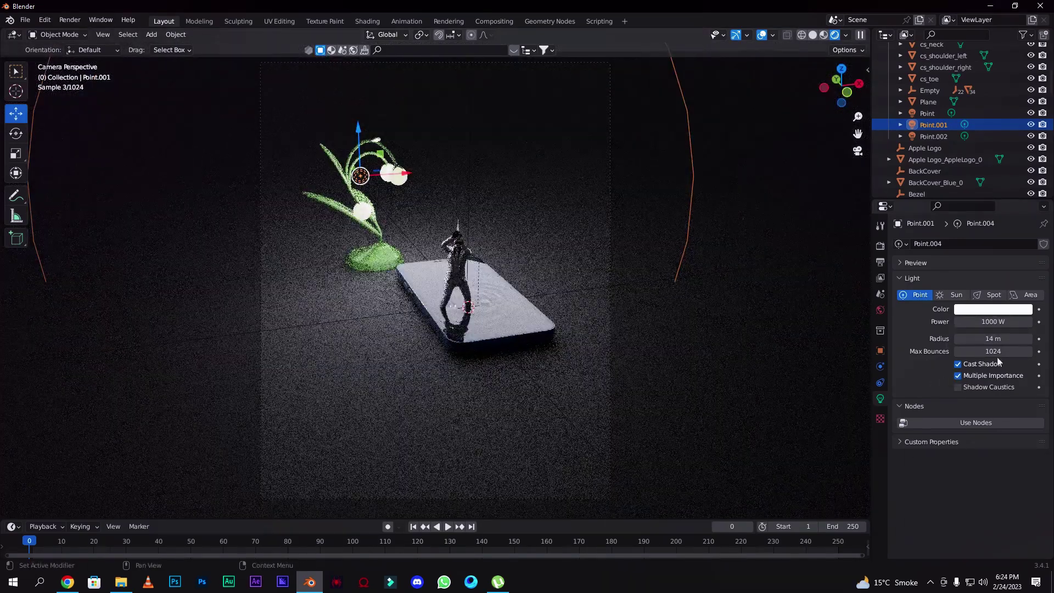
pyautogui.doubleClick(990, 338)
pyautogui.write('1')
pyautogui.press('Return')
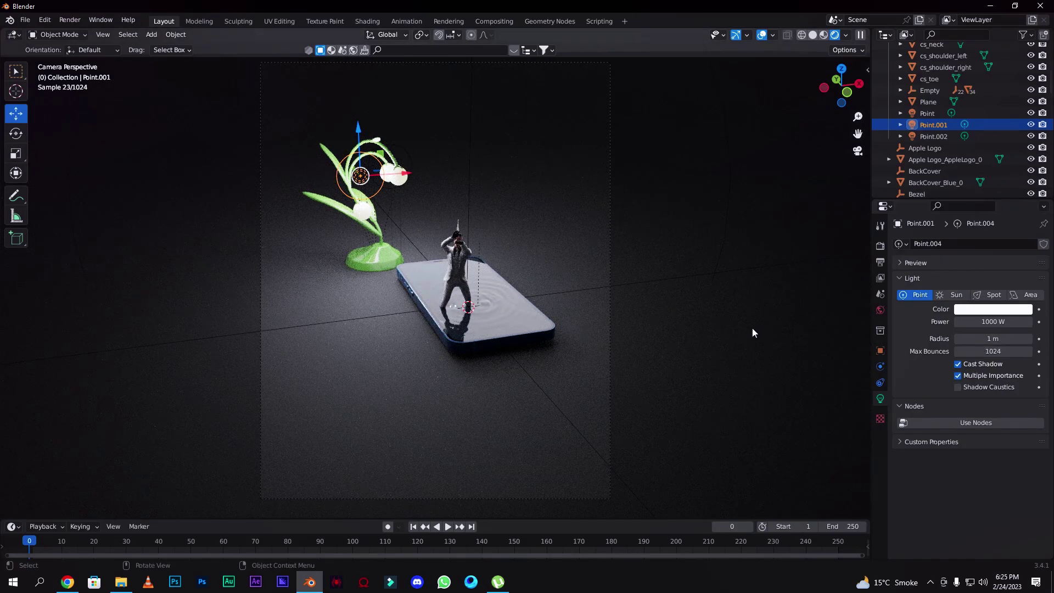
# Duplicate the point light, place the copy away from the lamp to light the character from another side, and return to the camera view.
pyautogui.moveTo(840, 103); pyautogui.dragTo(834, 117)
pyautogui.moveTo(387, 206); pyautogui.dragTo(348, 104, button='middle')
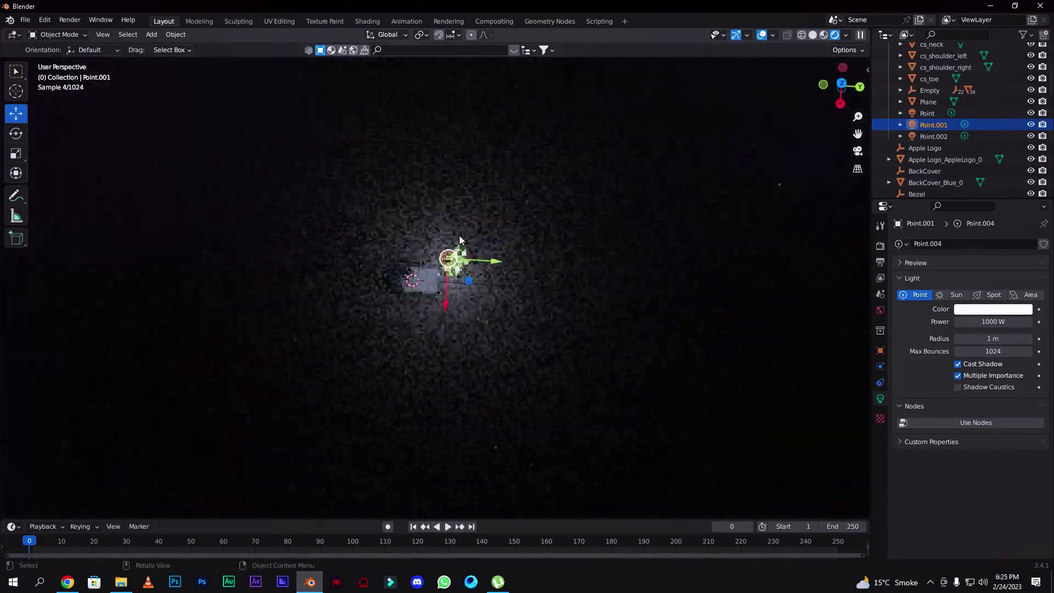
pyautogui.hotkey('shift', 'd')
pyautogui.click(140, 192)
pyautogui.click(857, 151)
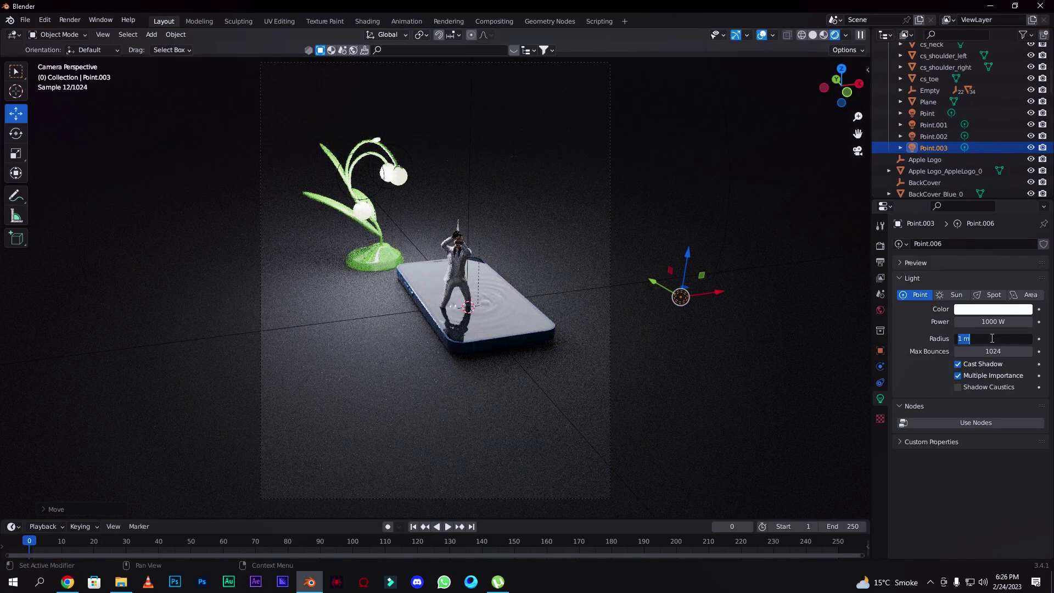
# Set the new light's radius to 5 m and its colour to red.
pyautogui.press('Return')
pyautogui.click(991, 311)
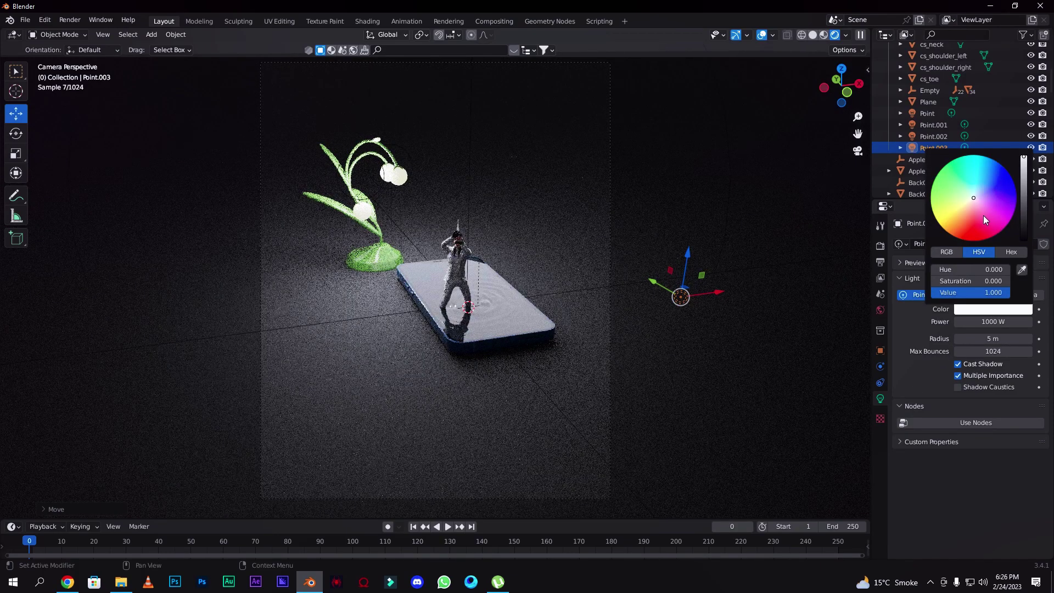
pyautogui.moveTo(973, 200); pyautogui.dragTo(969, 230)
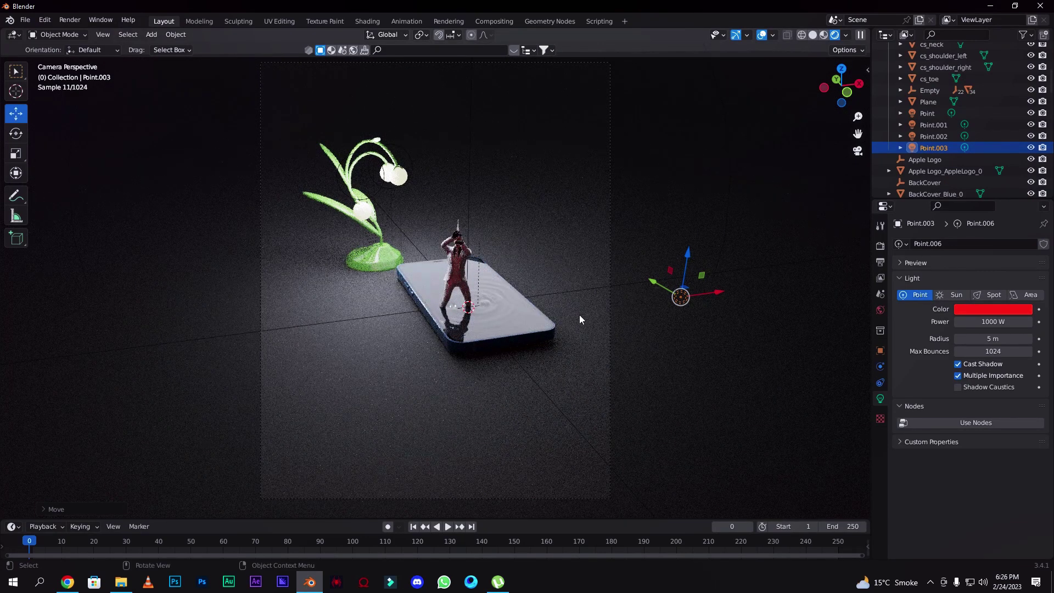
# Duplicate the red light in top view, place the copy elsewhere around the phone, and preview frame 174 from the camera.
pyautogui.press('KP_7')
pyautogui.hotkey('shift', 'd')
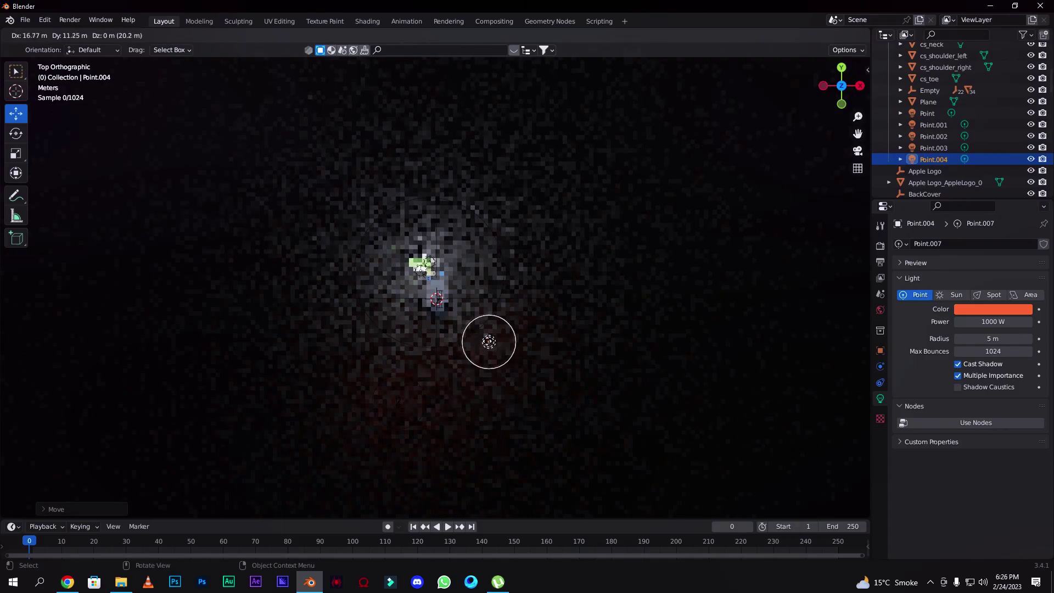
pyautogui.click(376, 440)
pyautogui.press('KP_0')
pyautogui.moveTo(307, 540); pyautogui.dragTo(592, 510)
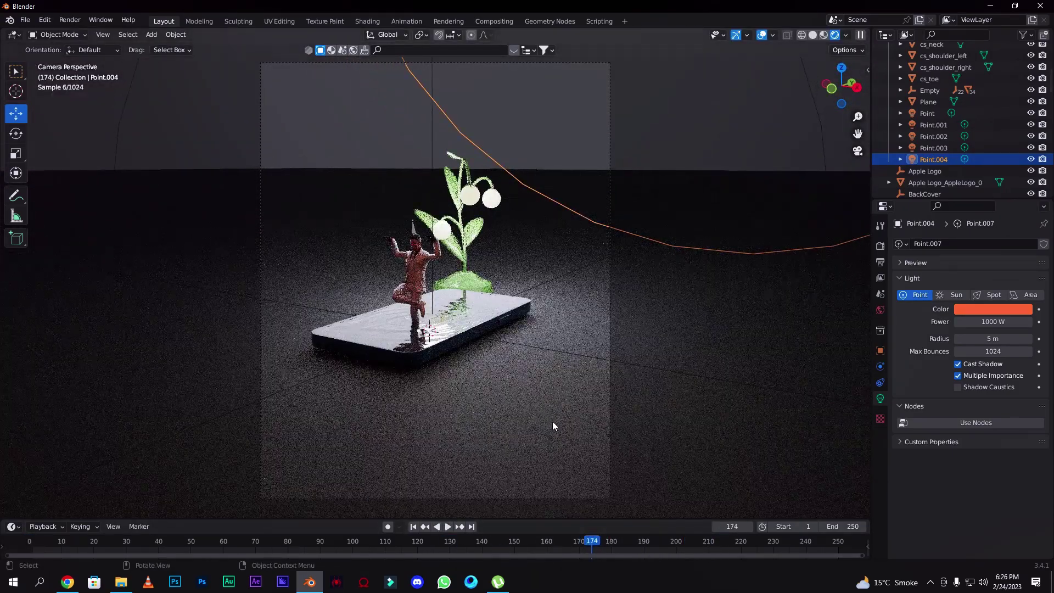
# Change the copied light's colour to pale pink and its power to 3000 W, and go back to frame 0.
pyautogui.click(1031, 160)
pyautogui.click(993, 309)
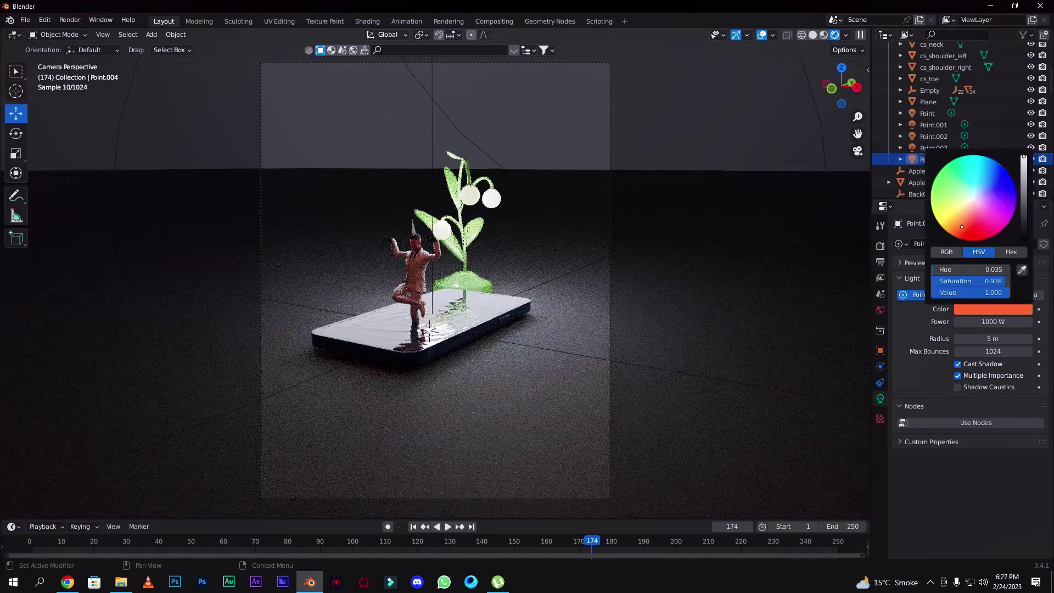
pyautogui.click(972, 201)
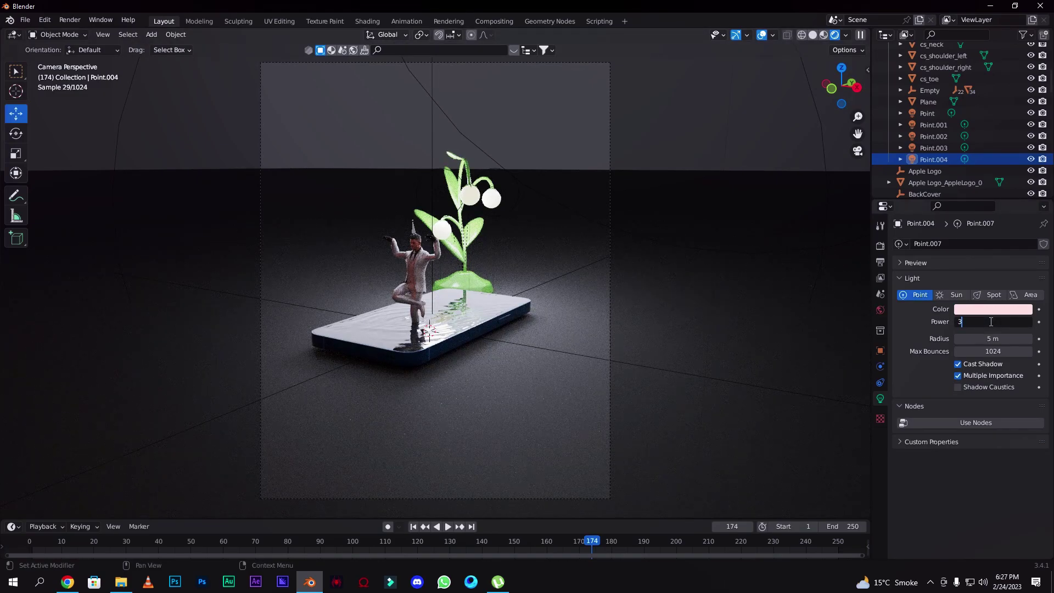
pyautogui.press('Return')
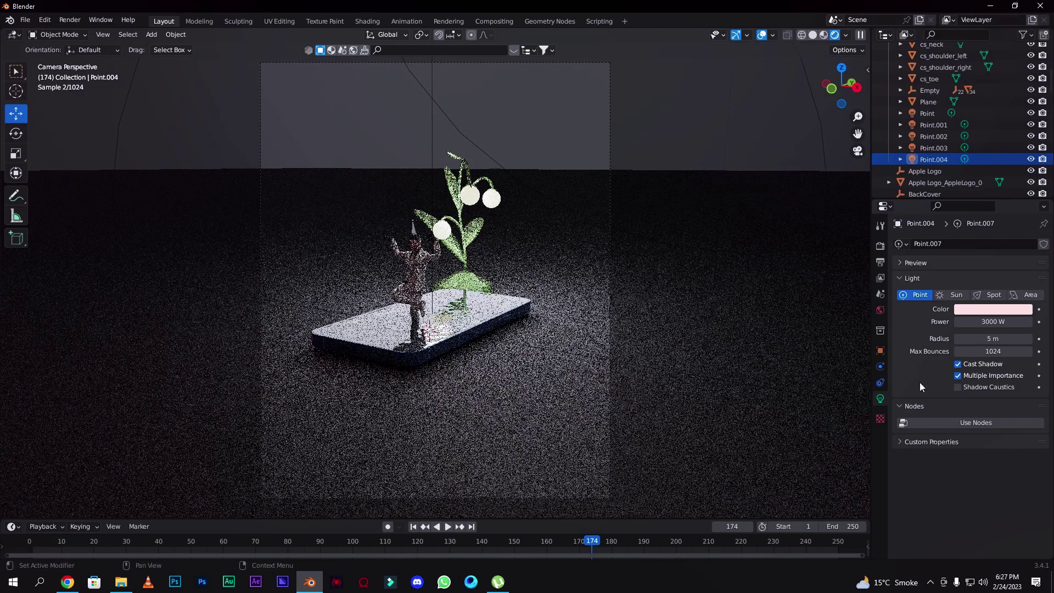
pyautogui.click(29, 545)
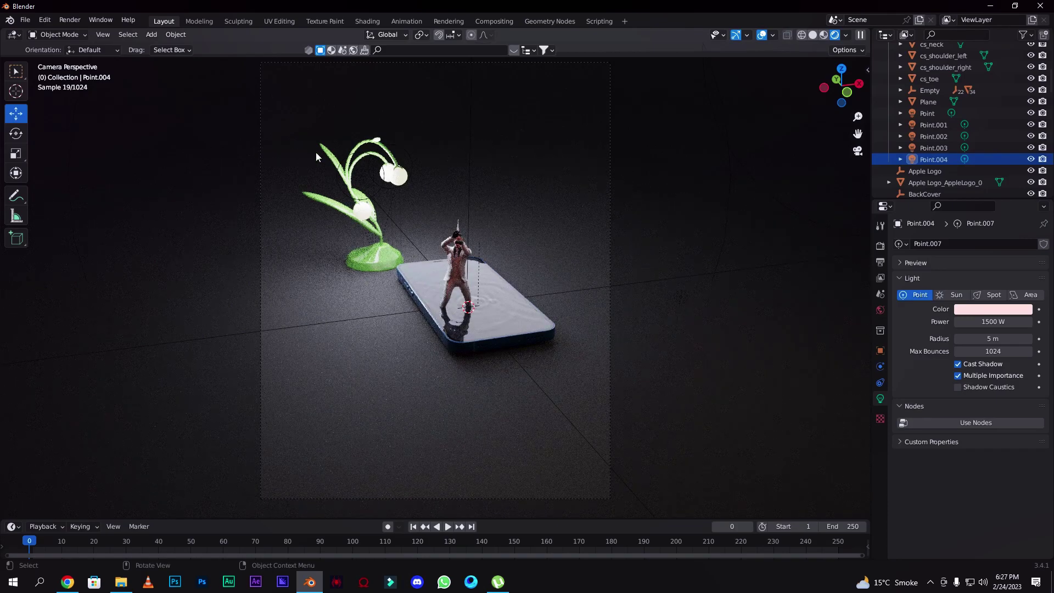
# Switch to material preview, import scene.gltf from the cartoony_rubber_ducky folder, and scale the duck down to fit the scene.
pyautogui.click(823, 35)
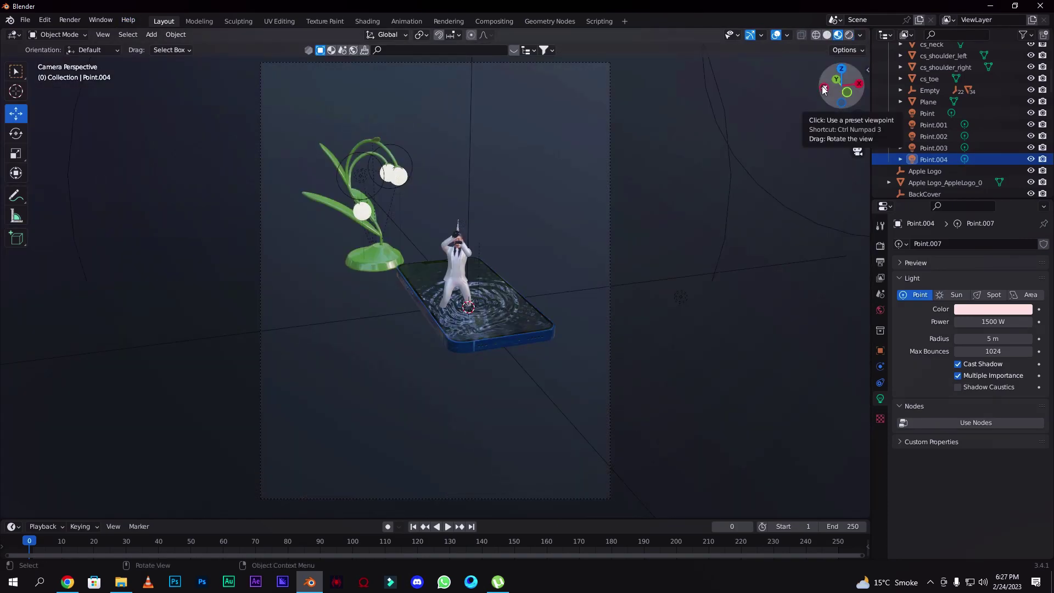
pyautogui.moveTo(821, 102); pyautogui.dragTo(823, 116, button='middle')
pyautogui.click(25, 22)
pyautogui.moveTo(60, 177)
pyautogui.click(165, 354)
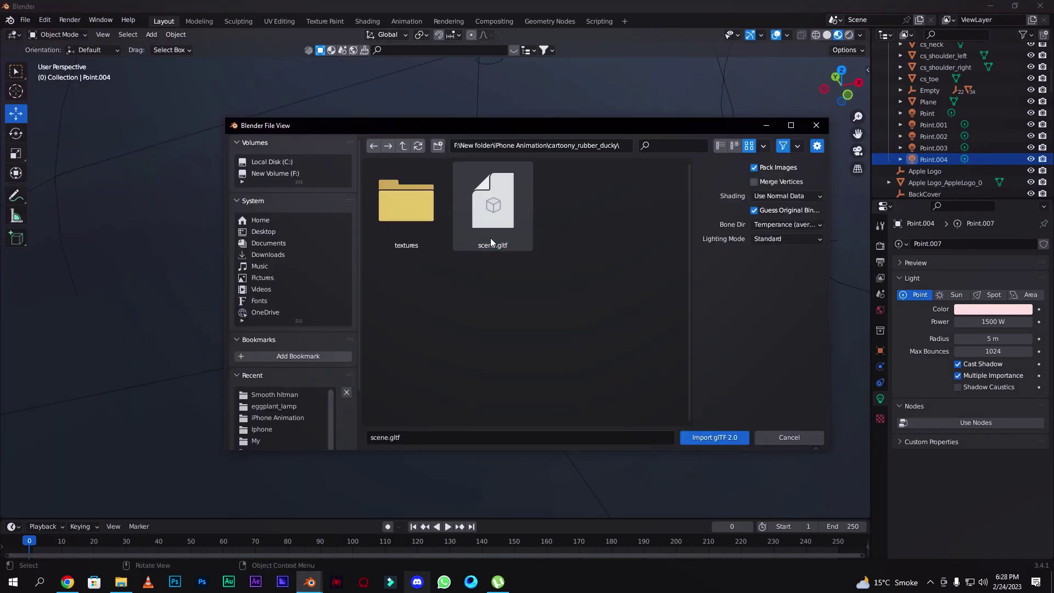
pyautogui.doubleClick(489, 238)
pyautogui.press('s')
pyautogui.click(531, 319)
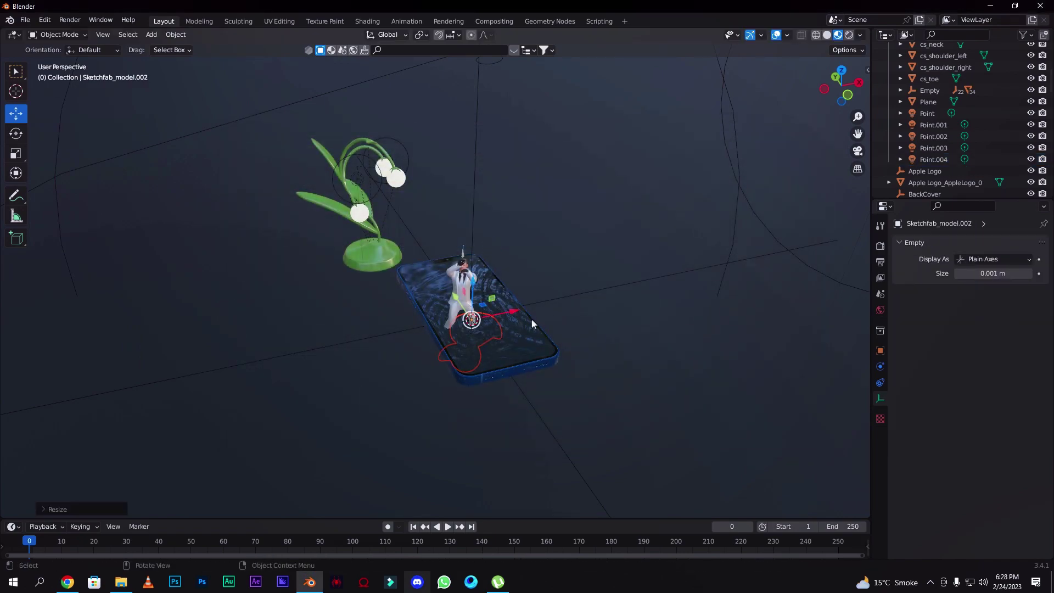
# Raise the duck in side view and move it out beside the phone in another orthographic view.
pyautogui.press('KP_3')
pyautogui.moveTo(357, 234); pyautogui.dragTo(361, 173)
pyautogui.press('`')
pyautogui.click(362, 169)
pyautogui.moveTo(486, 363); pyautogui.dragTo(376, 361)
# Rotate the duck and lower it towards the ground in side view.
pyautogui.press('`')
pyautogui.click(286, 357)
pyautogui.hotkey('shift', 'space')
pyautogui.press('r')
pyautogui.moveTo(582, 235); pyautogui.dragTo(610, 162)
pyautogui.press('KP_3')
pyautogui.click(15, 116)
pyautogui.moveTo(322, 175); pyautogui.dragTo(323, 207)
# Rotate the duck further to adjust its orientation beside the phone, checking it from the camera view.
pyautogui.press('KP_7')
pyautogui.hotkey('shift', 'space')
pyautogui.press('r')
pyautogui.press('KP_3')
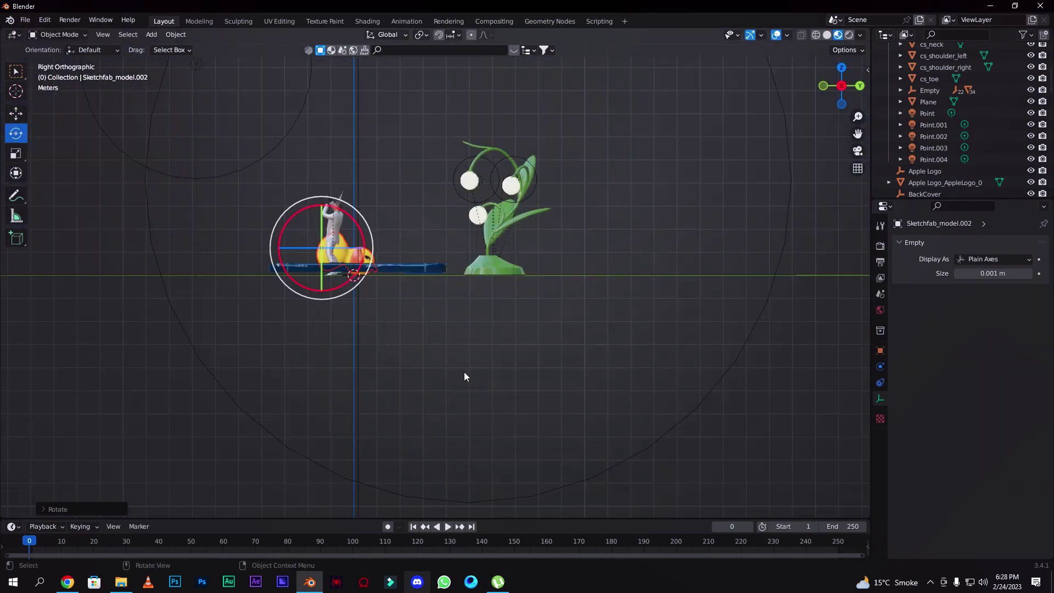
pyautogui.press('KP_0')
pyautogui.press('KP_0')
pyautogui.moveTo(289, 278); pyautogui.dragTo(352, 279)
pyautogui.press('KP_0')
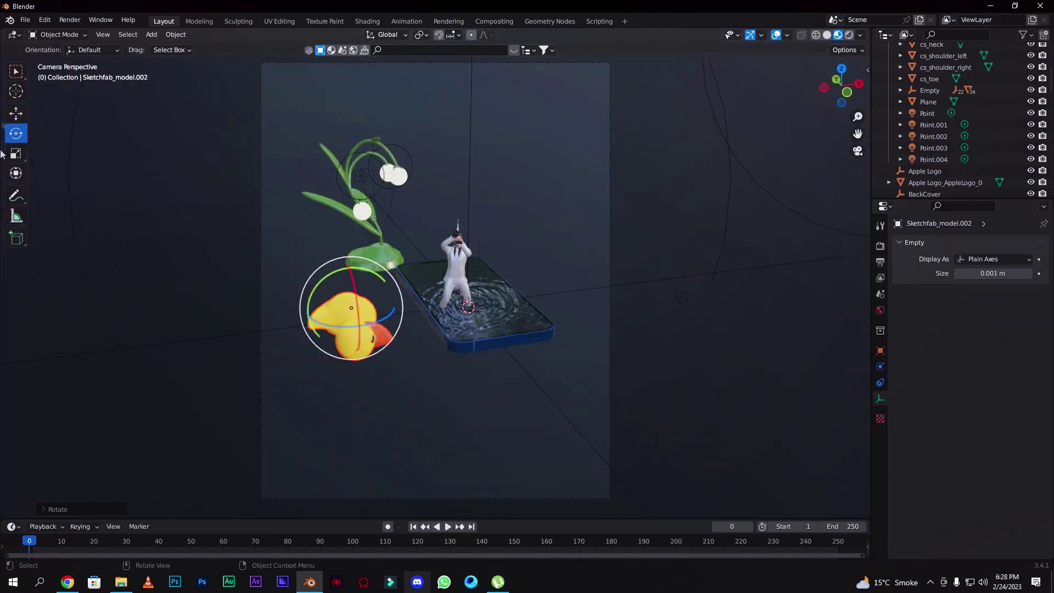
# Adjust the duck's height in side view so it rests on the ground, and return to the camera view.
pyautogui.click(16, 113)
pyautogui.press('KP_3')
pyautogui.click(848, 34)
pyautogui.moveTo(322, 203); pyautogui.dragTo(322, 208)
pyautogui.press('KP_7')
pyautogui.moveTo(365, 419); pyautogui.dragTo(228, 350, button='middle')
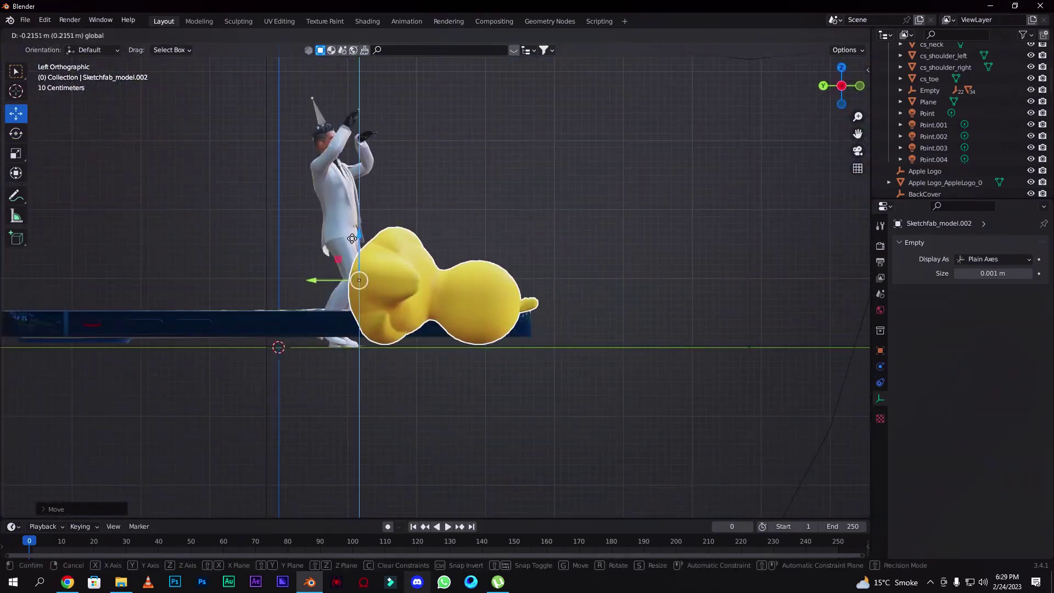
pyautogui.press('KP_0')
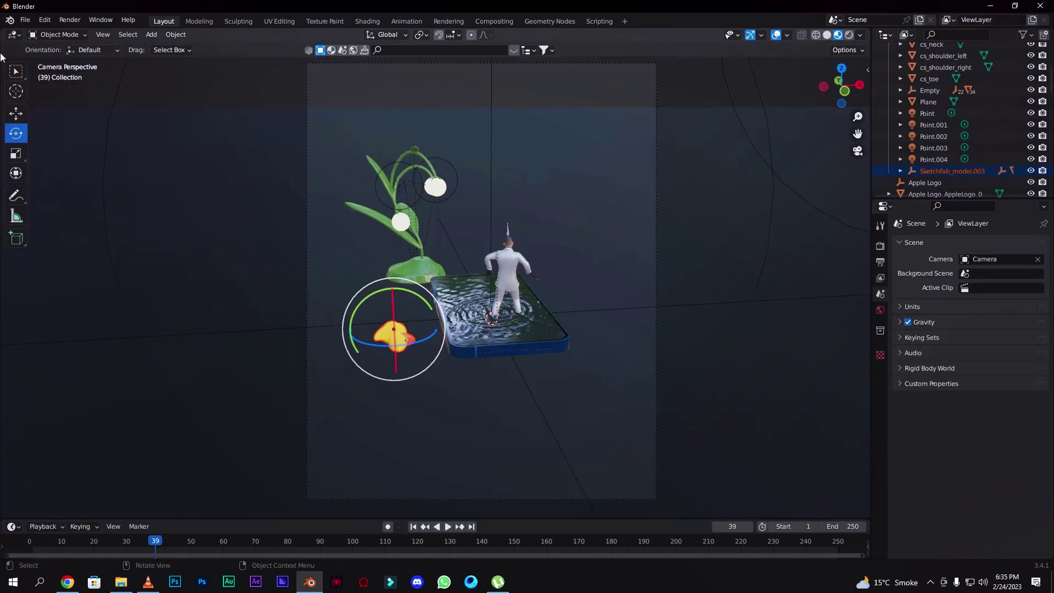
# Import the black chess piece model and scale it down to match the scene.
pyautogui.click(24, 20)
pyautogui.moveTo(46, 173)
pyautogui.click(239, 305)
pyautogui.doubleClick(585, 216)
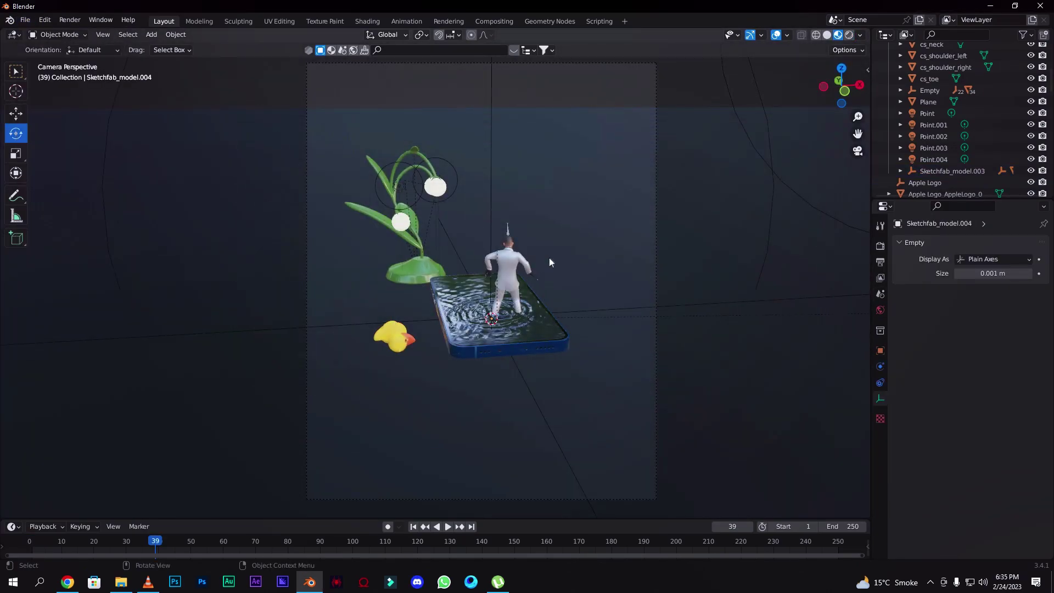
pyautogui.press('s')
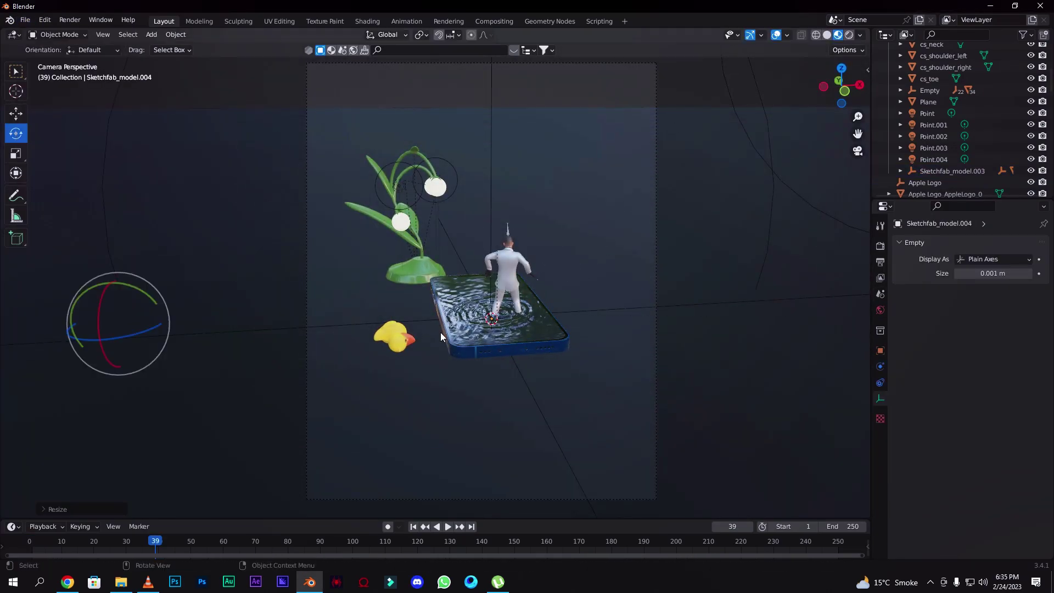
pyautogui.click(499, 290)
# Move the black chess piece to the phone's side opposite the duck in front view and rotate it upright.
pyautogui.moveTo(839, 88); pyautogui.dragTo(852, 83)
pyautogui.click(16, 113)
pyautogui.press('KP_1')
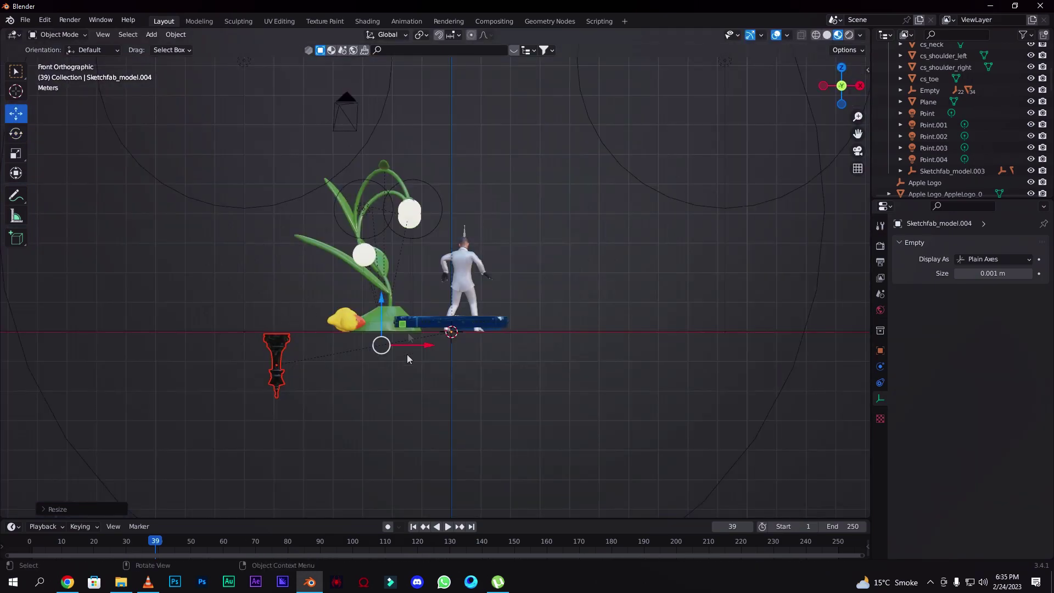
pyautogui.moveTo(381, 346); pyautogui.dragTo(597, 274)
pyautogui.press('KP_3')
pyautogui.click(16, 133)
pyautogui.moveTo(545, 295); pyautogui.dragTo(390, 237)
# Move the black chess piece back along the phone's side in top view and lower it towards the ground.
pyautogui.click(17, 114)
pyautogui.click(349, 233)
pyautogui.press('KP_7')
pyautogui.moveTo(541, 320); pyautogui.dragTo(541, 168)
pyautogui.press('KP_0')
pyautogui.moveTo(574, 176); pyautogui.dragTo(574, 203)
# Go to frame 0, switch to rendered shading, and fine-tune the black chess piece's position beside the phone.
pyautogui.moveTo(156, 541); pyautogui.dragTo(29, 541)
pyautogui.click(834, 34)
pyautogui.moveTo(564, 240); pyautogui.dragTo(570, 245)
pyautogui.press('KP_7')
pyautogui.press('KP_0')
pyautogui.press('KP_3')
pyautogui.press('KP_0')
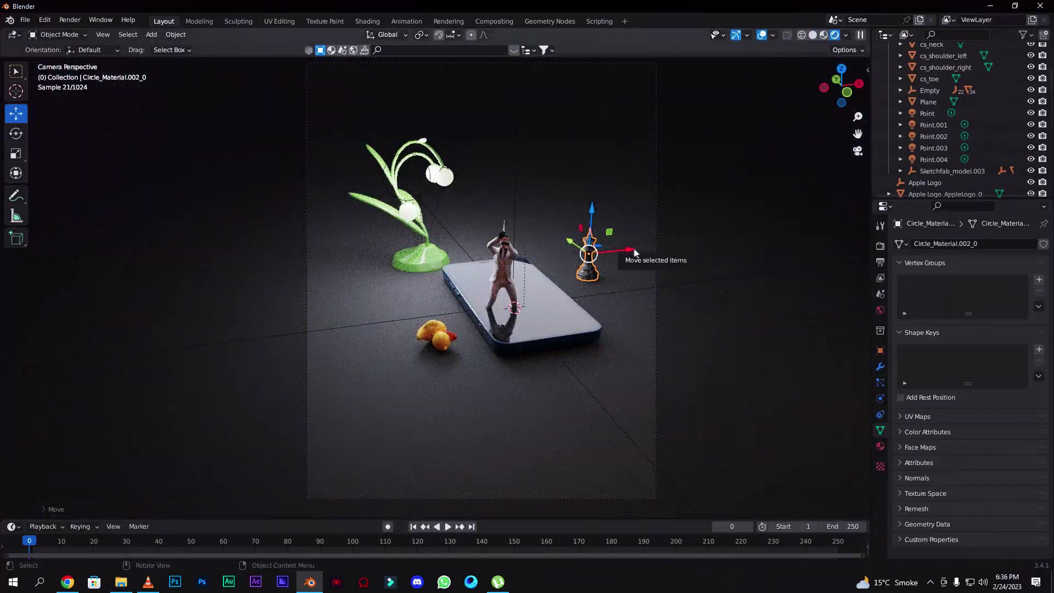
pyautogui.press('KP_7')
pyautogui.press('KP_0')
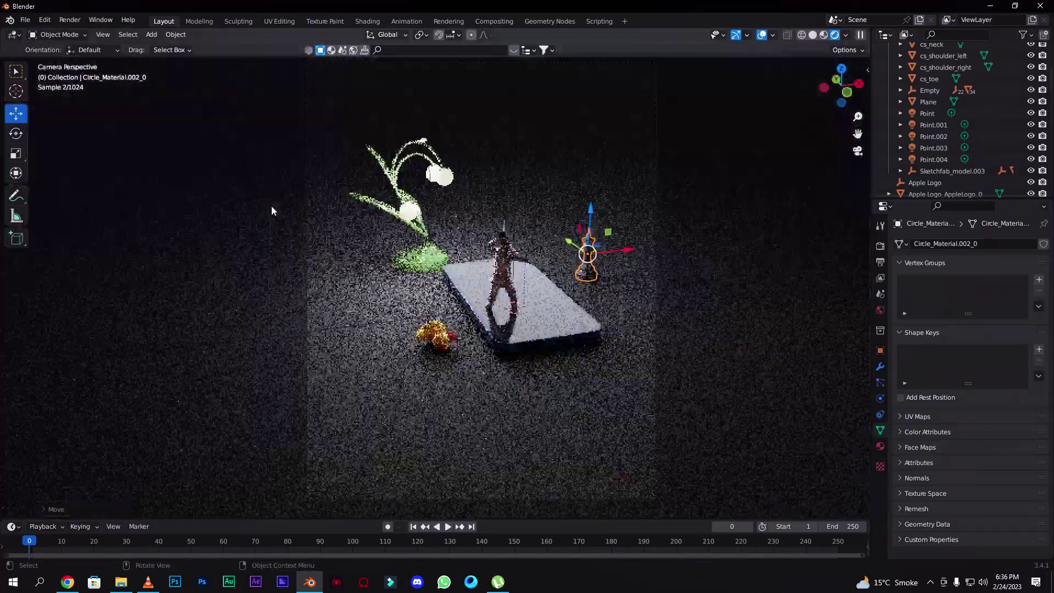
# Switch to material preview, import the white chess piece model, and scale it down.
pyautogui.click(823, 35)
pyautogui.click(28, 21)
pyautogui.moveTo(49, 179)
pyautogui.click(181, 312)
pyautogui.doubleClick(438, 215)
pyautogui.press('s')
# Move the white chess piece next to the black one in top view, and adjust its size and height in side view.
pyautogui.press('KP_7')
pyautogui.moveTo(464, 226); pyautogui.dragTo(647, 268)
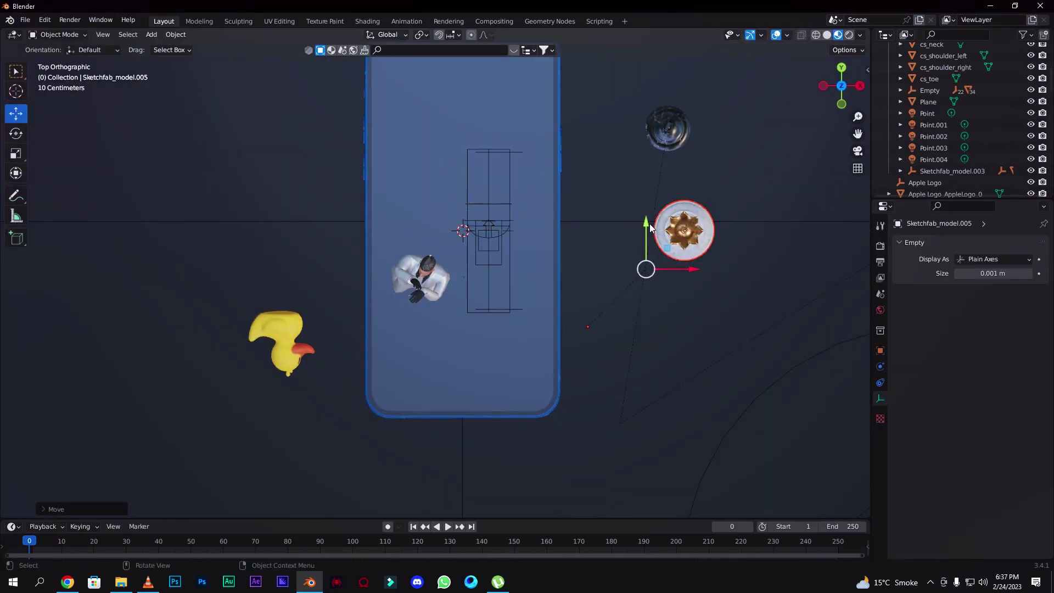
pyautogui.moveTo(648, 224); pyautogui.dragTo(648, 181)
pyautogui.press('KP_3')
pyautogui.press('s')
pyautogui.moveTo(549, 408); pyautogui.dragTo(538, 450)
# Lay the white chess piece on its side in front of the black one and check it in the rendered camera view.
pyautogui.click(16, 134)
pyautogui.press('`')
pyautogui.click(15, 114)
pyautogui.moveTo(692, 305); pyautogui.dragTo(633, 286)
pyautogui.click(16, 133)
pyautogui.click(16, 114)
pyautogui.moveTo(651, 335); pyautogui.dragTo(706, 335)
pyautogui.press('KP_0')
pyautogui.moveTo(605, 239); pyautogui.dragTo(605, 233)
pyautogui.click(848, 35)
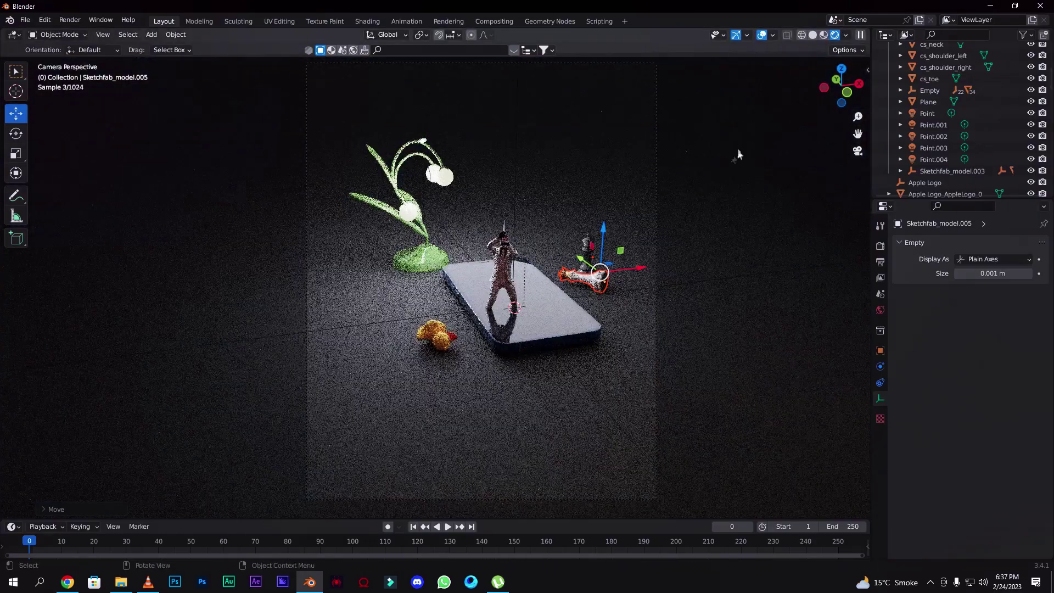
# Nudge the white chess piece in top view, tilt it slightly to lie on the ground, and return to the camera view.
pyautogui.press('KP_7')
pyautogui.press('s')
pyautogui.hotkey('ctrl', 'z')
pyautogui.moveTo(657, 302); pyautogui.dragTo(656, 298)
pyautogui.press('KP_3')
pyautogui.press('ctrl+KP_1')
pyautogui.click(16, 134)
pyautogui.moveTo(267, 333); pyautogui.dragTo(265, 325)
pyautogui.press('KP_0')
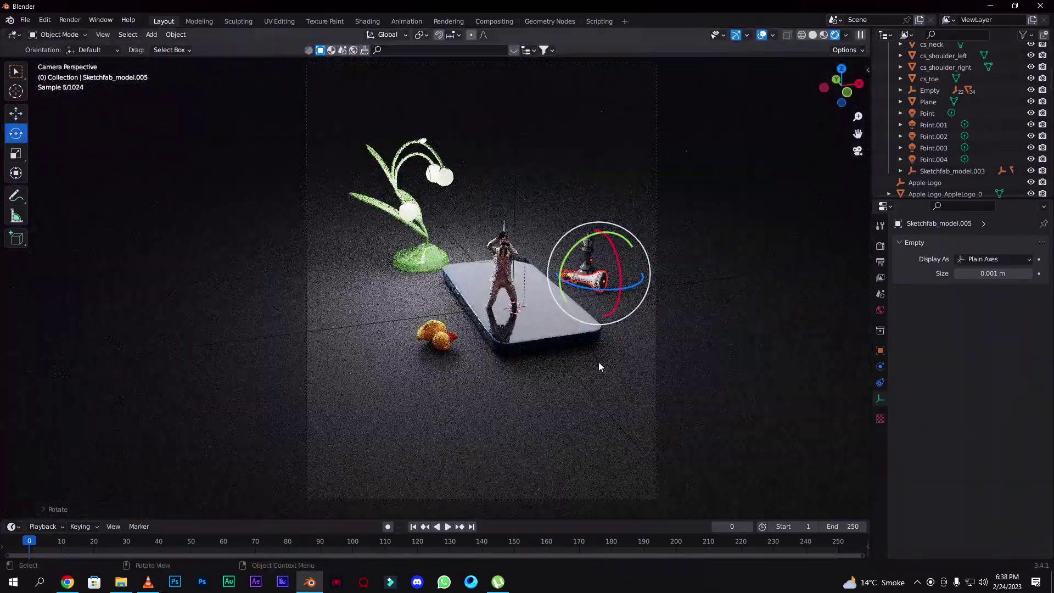
# Switch the viewport to material preview, select the ground plane, and toggle the viewport overlays.
pyautogui.click(823, 35)
pyautogui.click(767, 328)
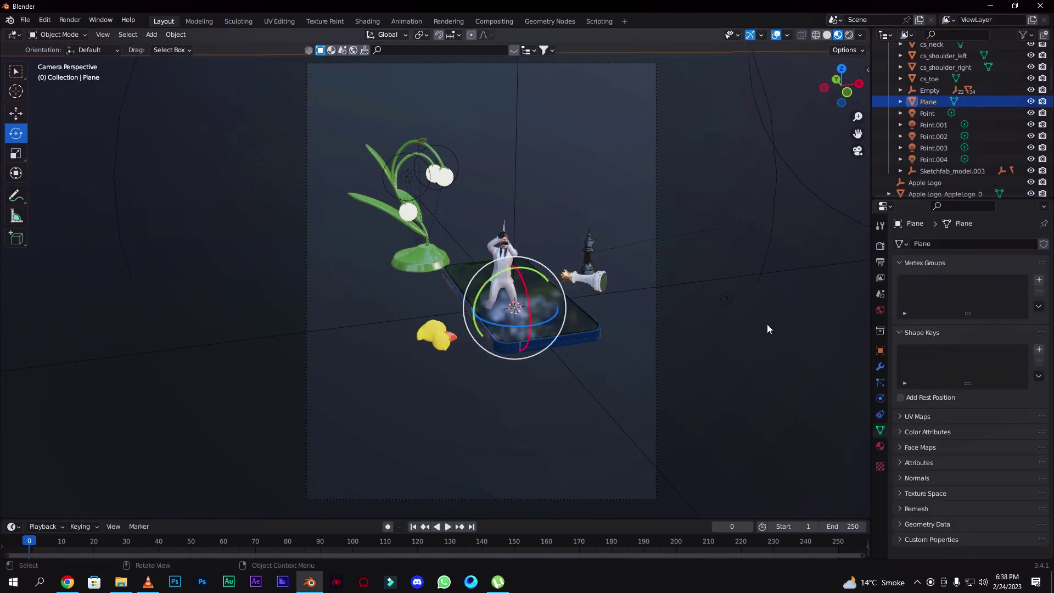
pyautogui.click(778, 34)
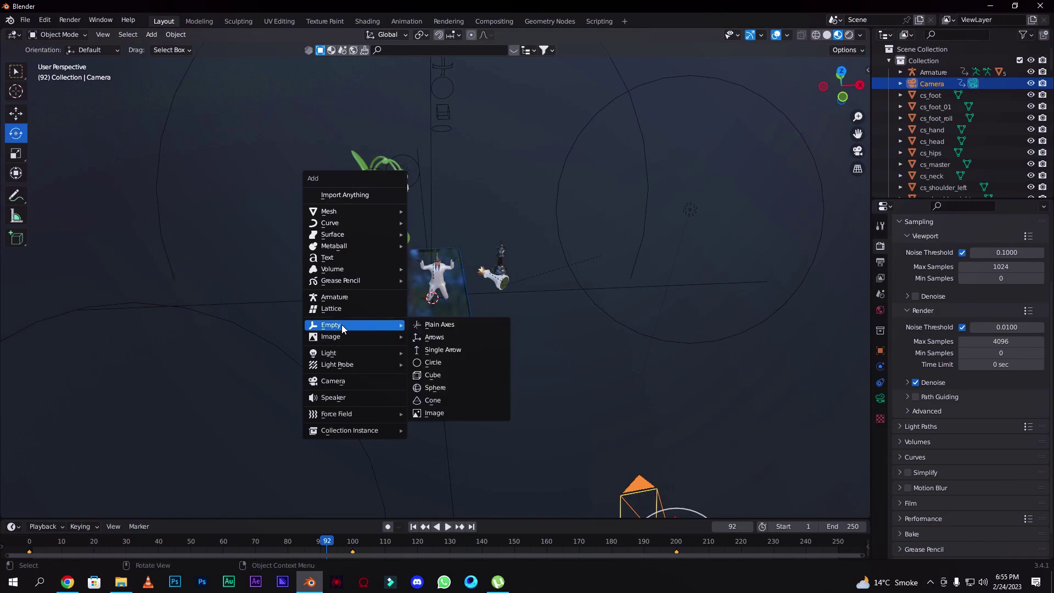
# Add a text object and move it in front of the phone's near edge in top view.
pyautogui.click(341, 257)
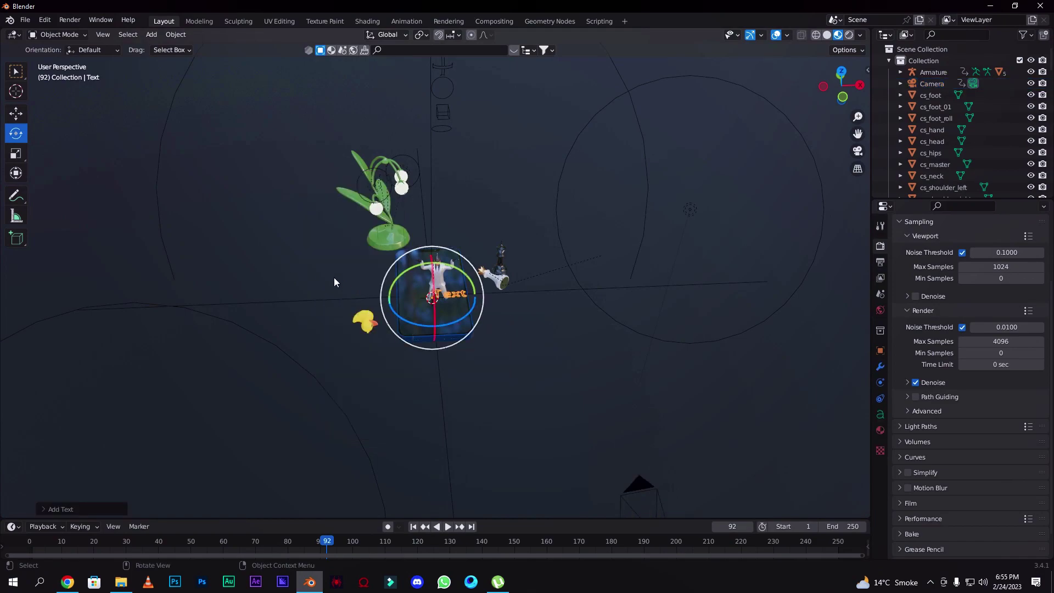
pyautogui.press('`')
pyautogui.click(397, 246)
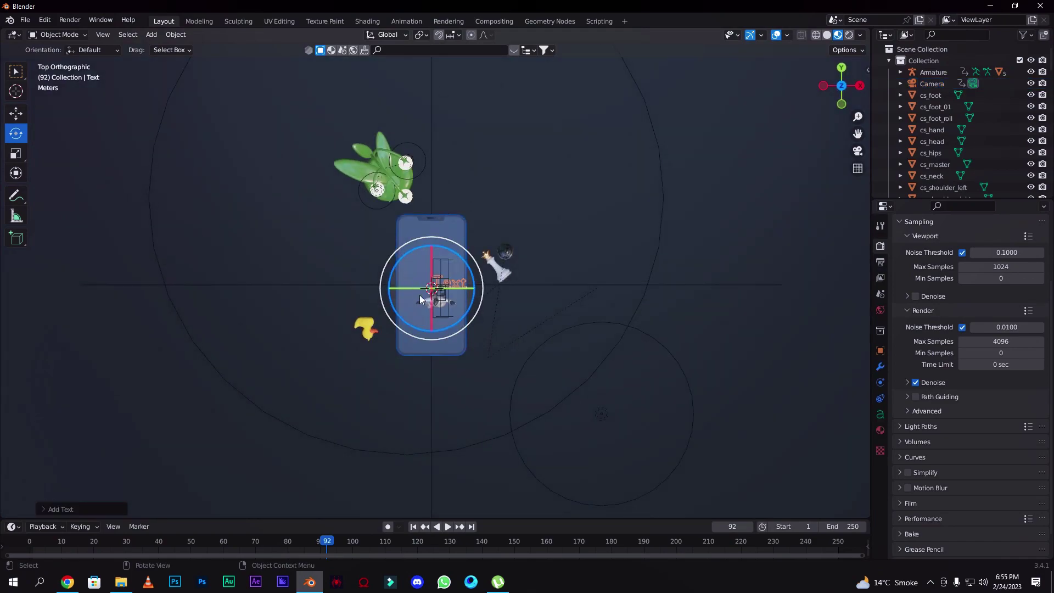
pyautogui.click(15, 119)
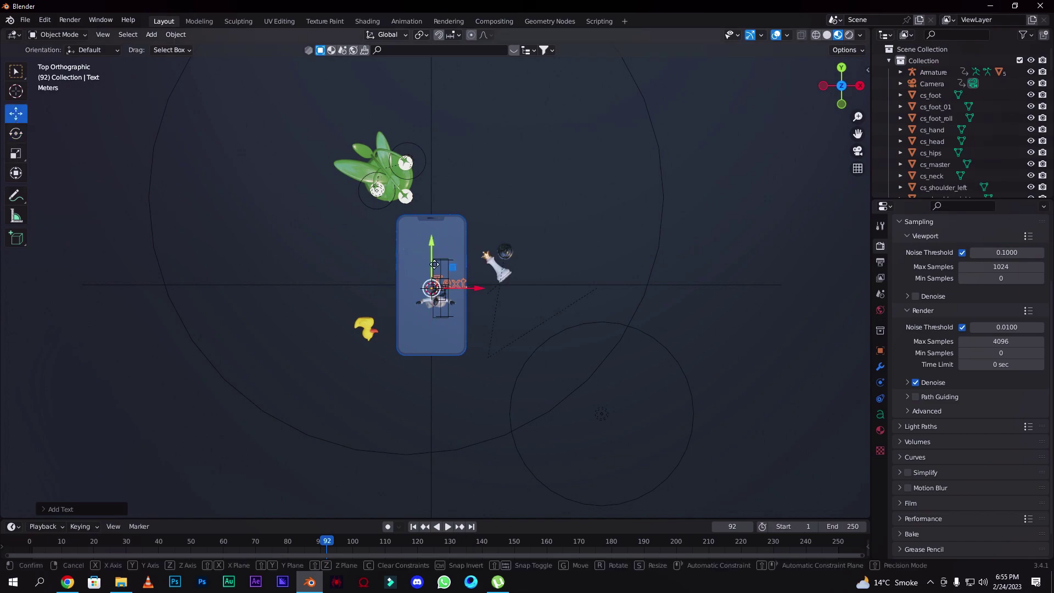
pyautogui.moveTo(432, 247); pyautogui.dragTo(442, 353)
pyautogui.click(438, 342)
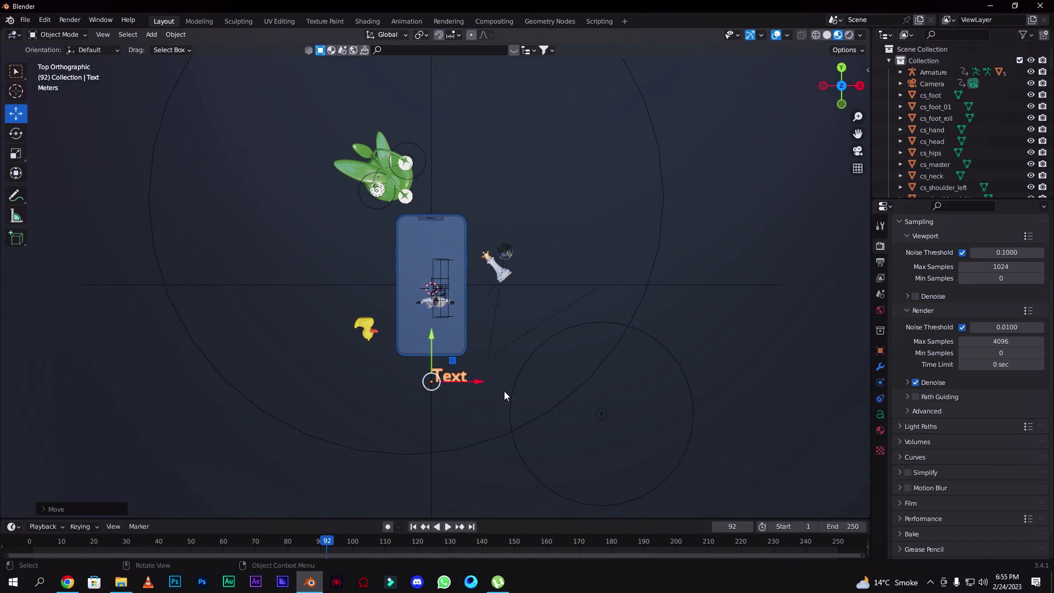
# Replace the text object's content with the creator's name in capital letters and centre it in front of the phone's near edge.
pyautogui.moveTo(483, 381); pyautogui.dragTo(460, 386)
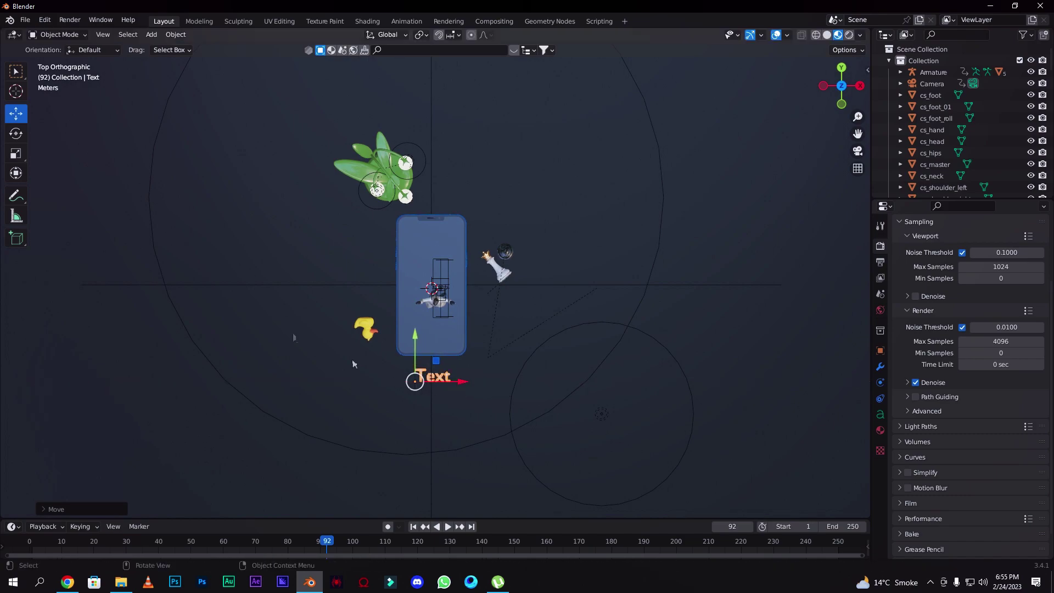
pyautogui.press('Tab')
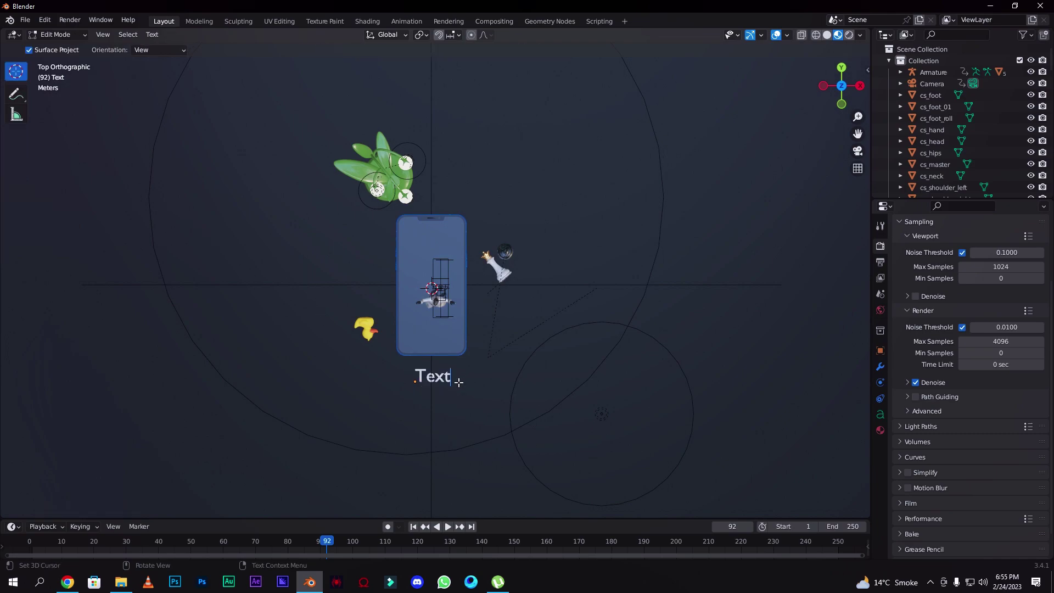
pyautogui.press('BackSpace')
pyautogui.press('BackSpace')
pyautogui.press('BackSpace')
pyautogui.press('BackSpace')
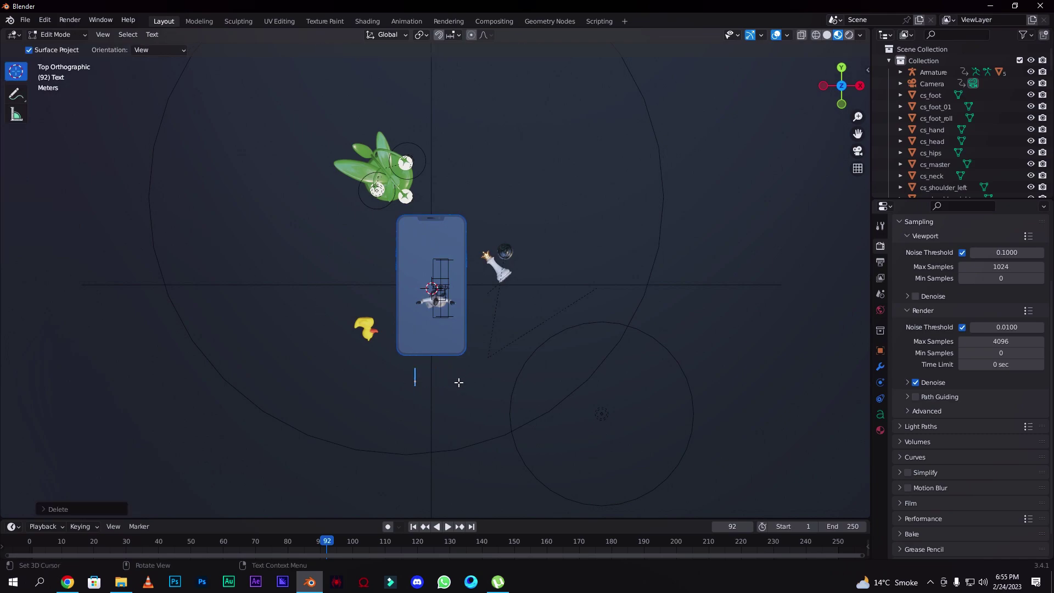
pyautogui.write('SHEIKH')
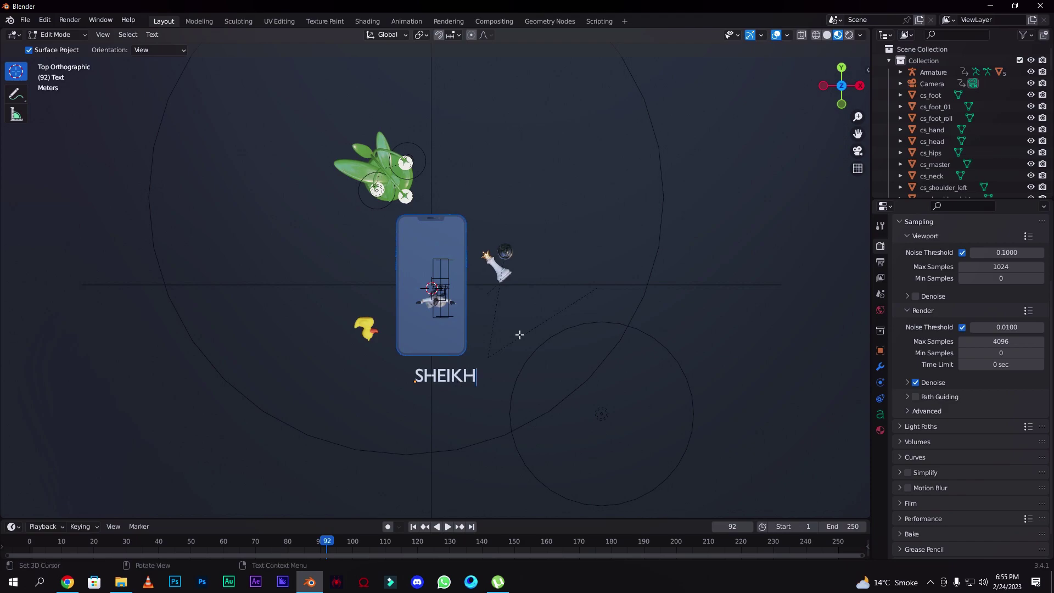
pyautogui.press('Tab')
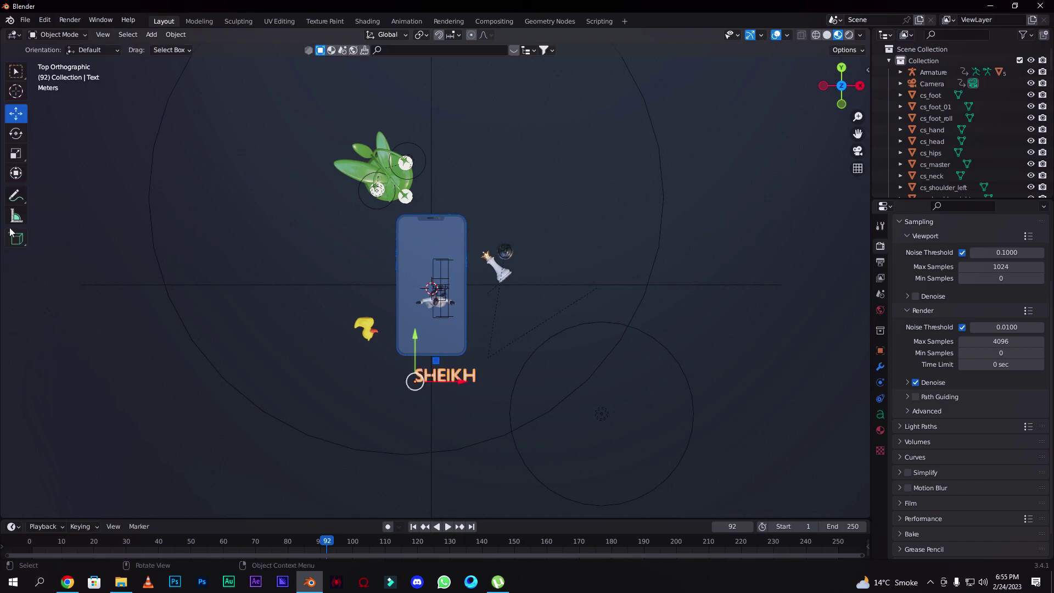
pyautogui.moveTo(466, 381); pyautogui.dragTo(447, 380)
pyautogui.moveTo(402, 347); pyautogui.dragTo(402, 341)
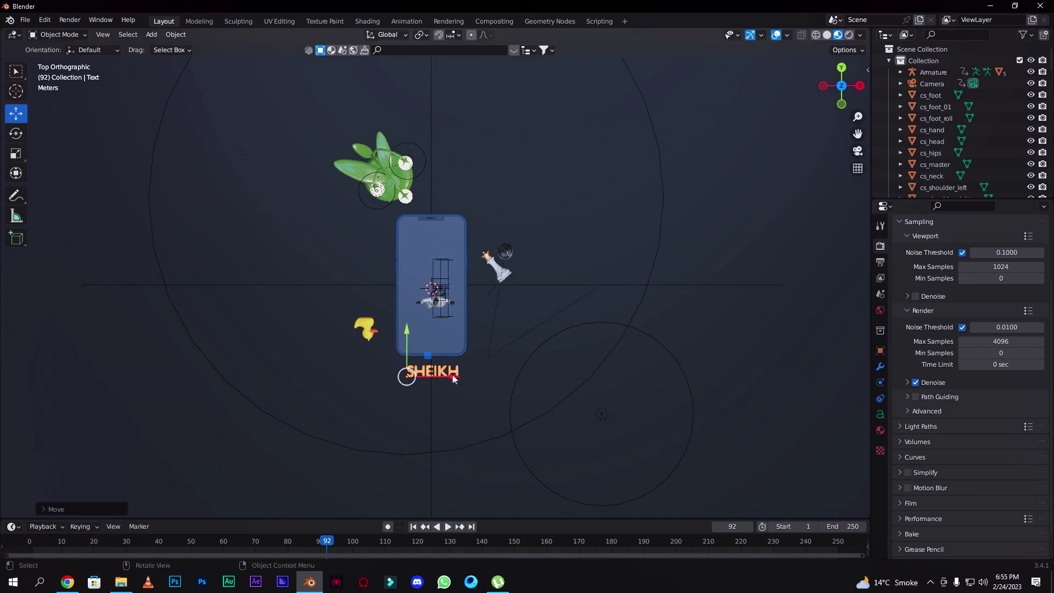
# Set the text's regular font to Masque Regular, recentre it before the phone, and check an early frame in the rendered camera view.
pyautogui.click(879, 415)
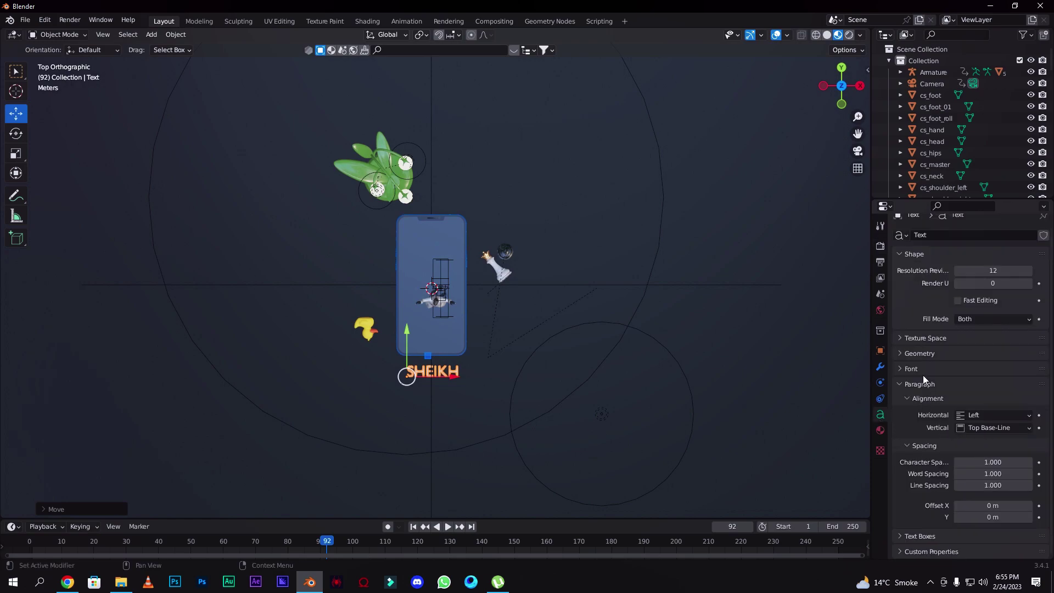
pyautogui.click(902, 368)
pyautogui.click(1027, 385)
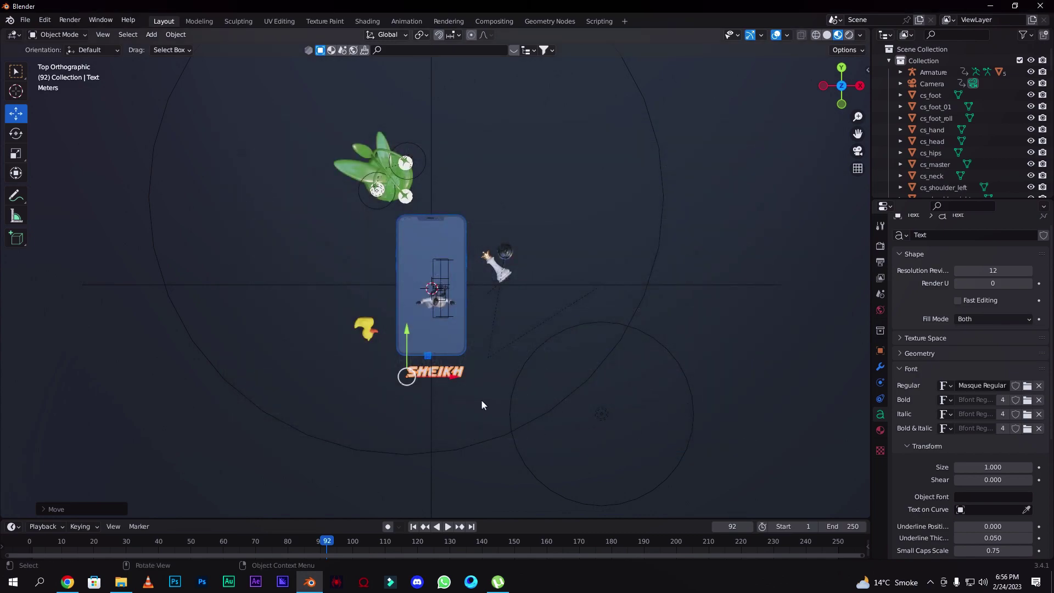
pyautogui.moveTo(453, 377); pyautogui.dragTo(450, 377)
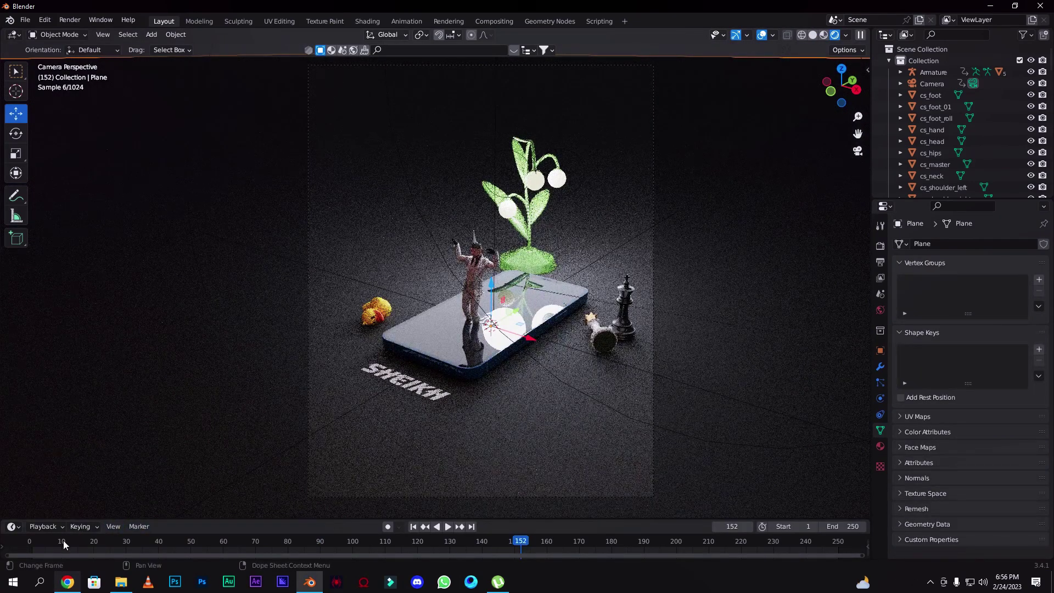
pyautogui.click(65, 542)
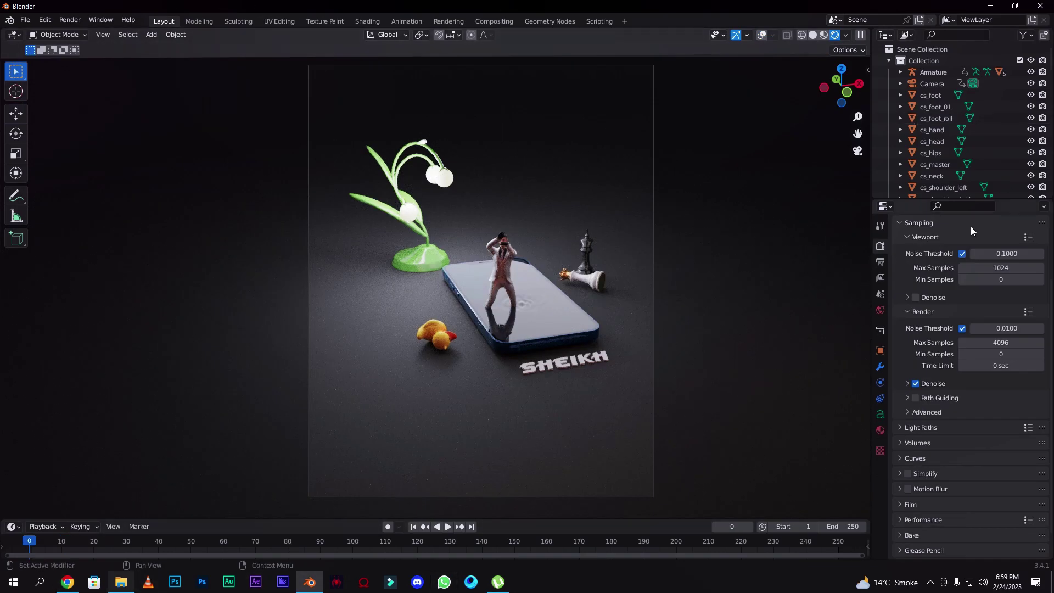
# Set the render's end frame to 200 and choose C:\tmp\ as the output folder.
pyautogui.click(880, 262)
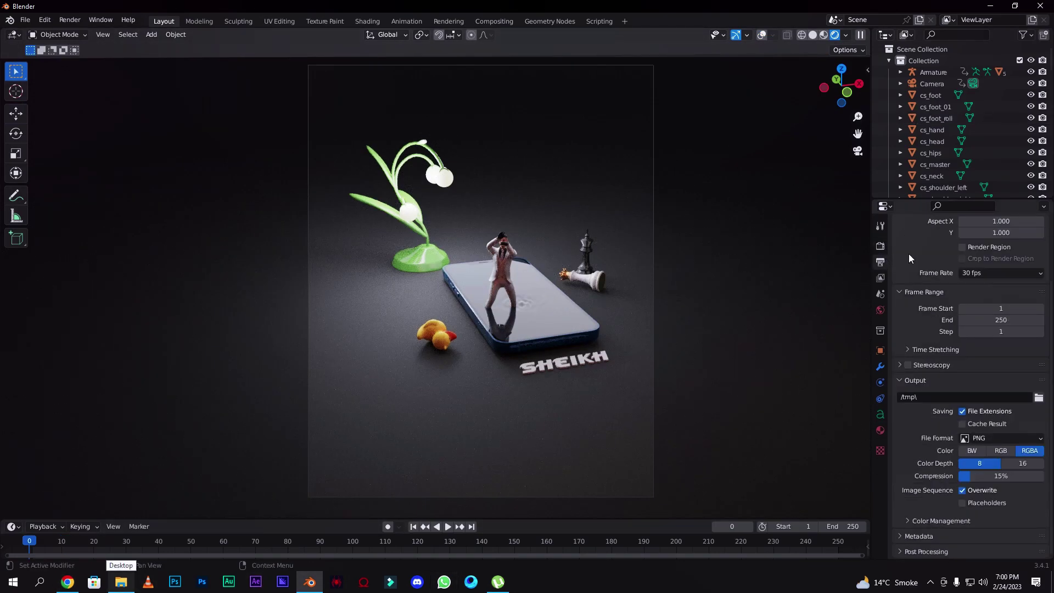
pyautogui.scroll(3, 909, 255)
pyautogui.scroll(-3, 1020, 384)
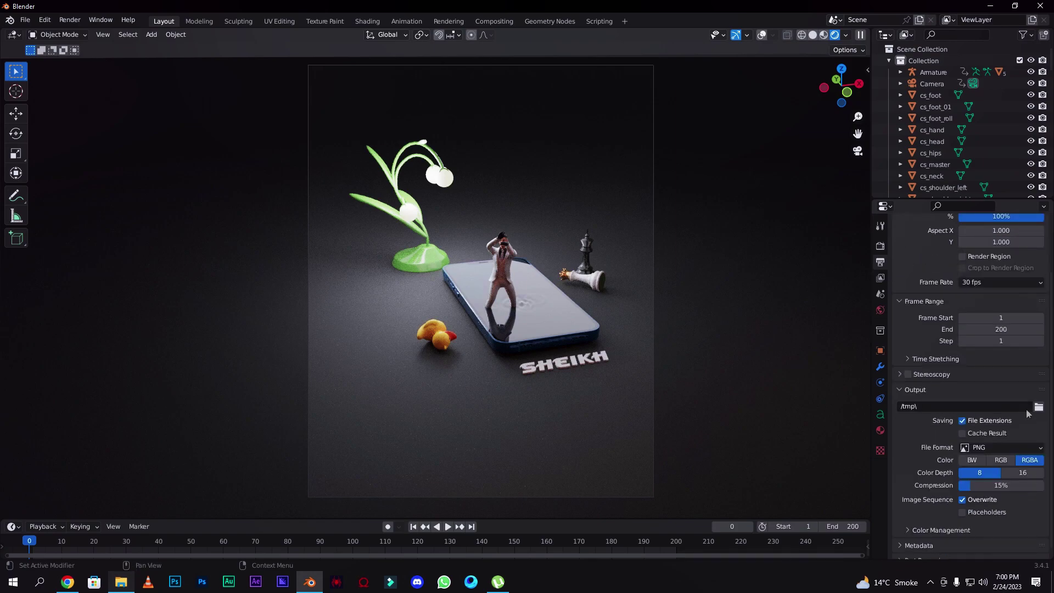
pyautogui.click(1039, 407)
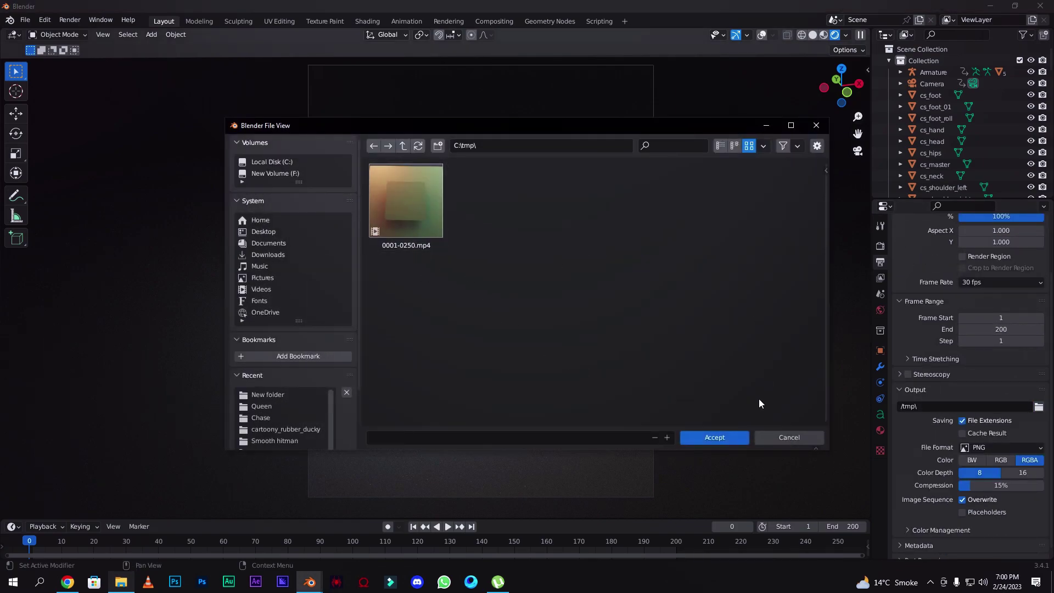
pyautogui.click(738, 435)
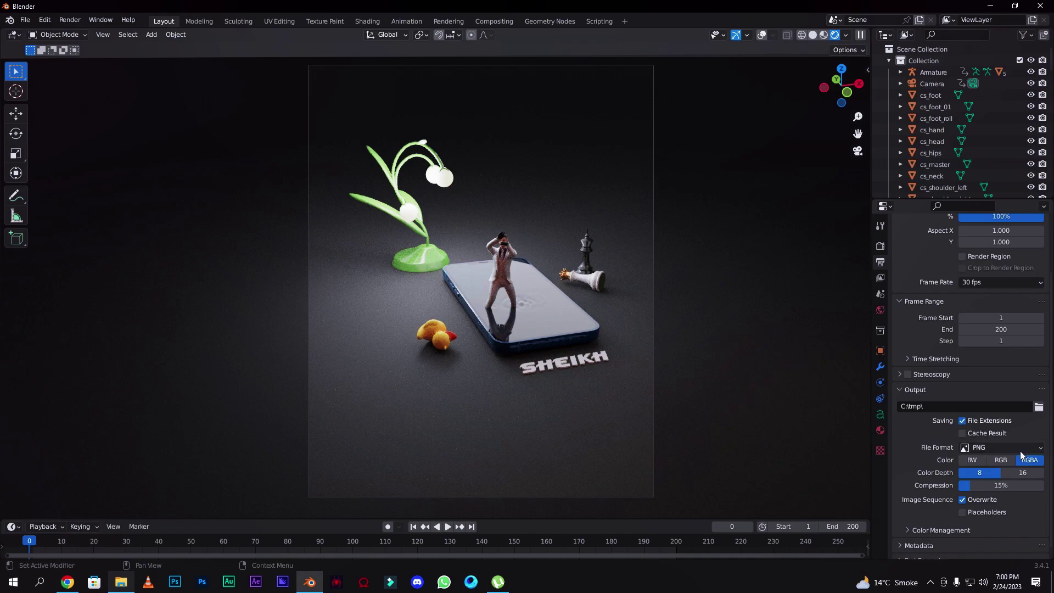